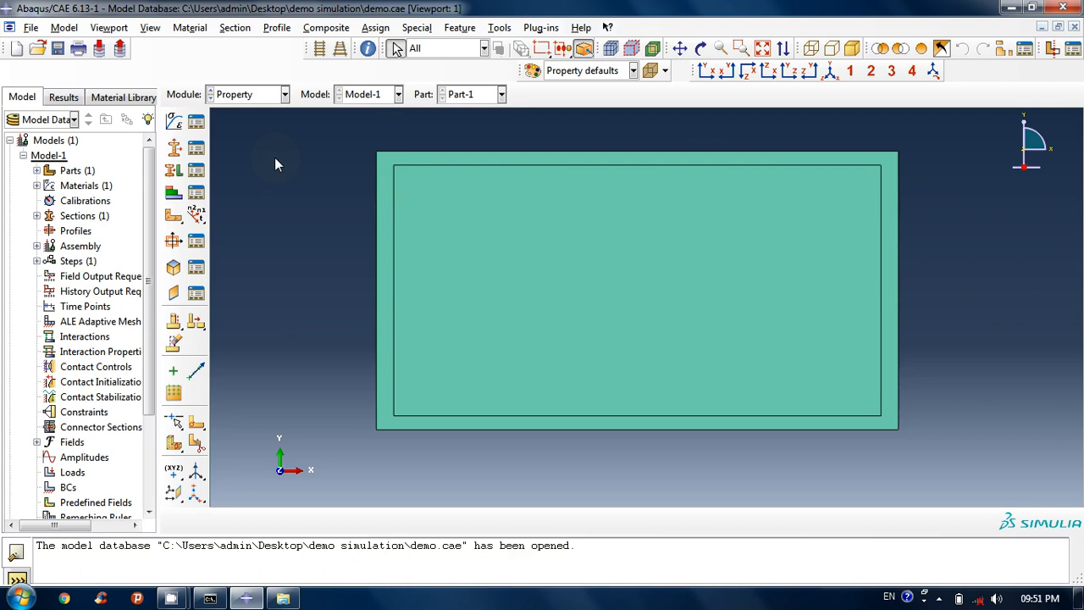
# - In the Assembly module, create an independent (mesh on instance) instance of Part-1
pyautogui.click(273, 99)
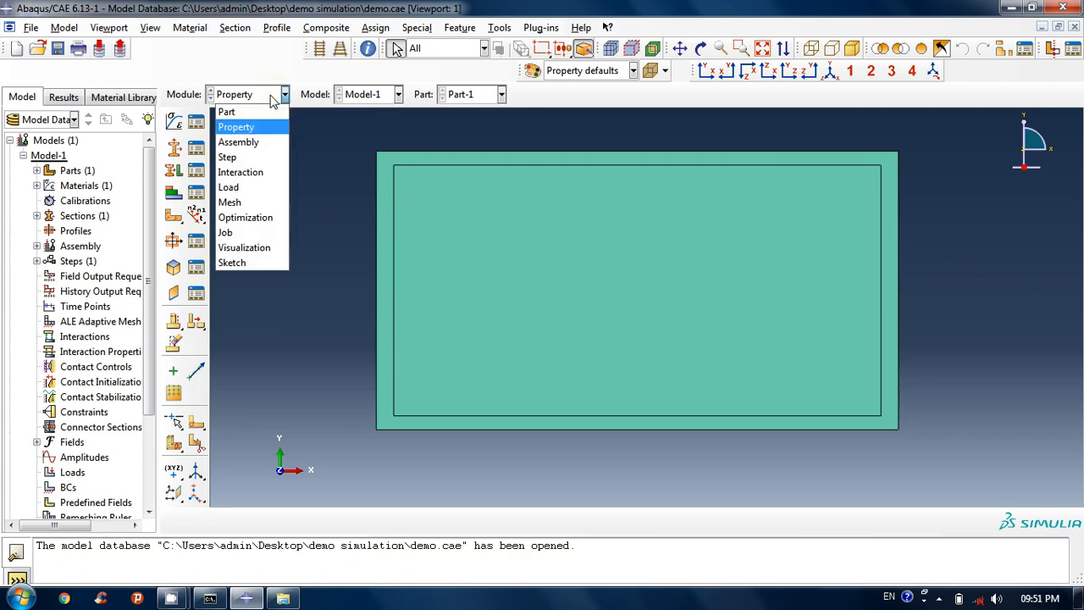
pyautogui.click(269, 146)
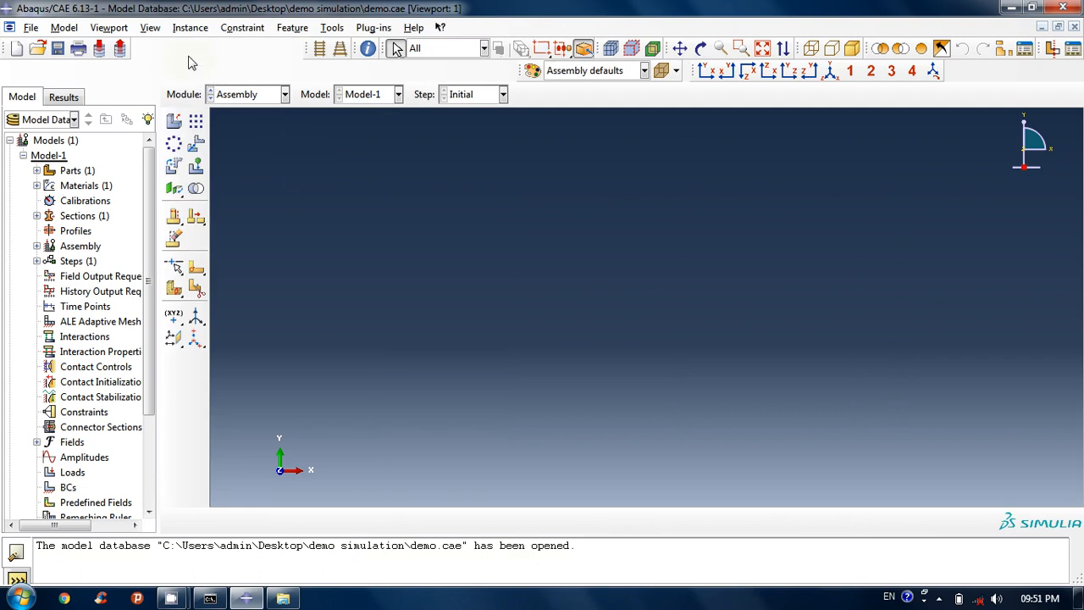
pyautogui.click(189, 31)
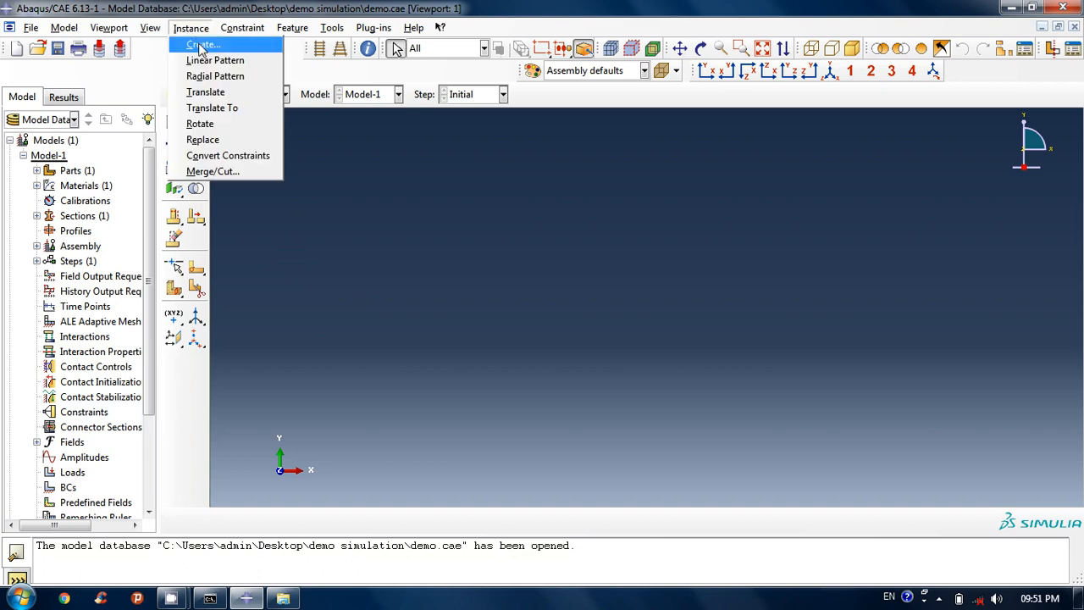
pyautogui.click(202, 47)
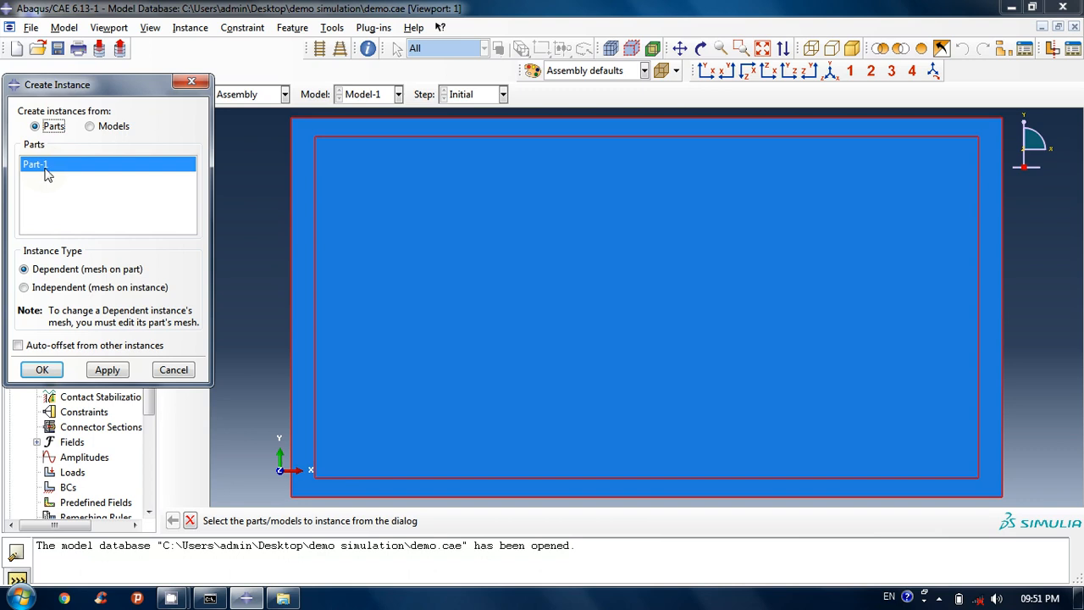
pyautogui.click(44, 290)
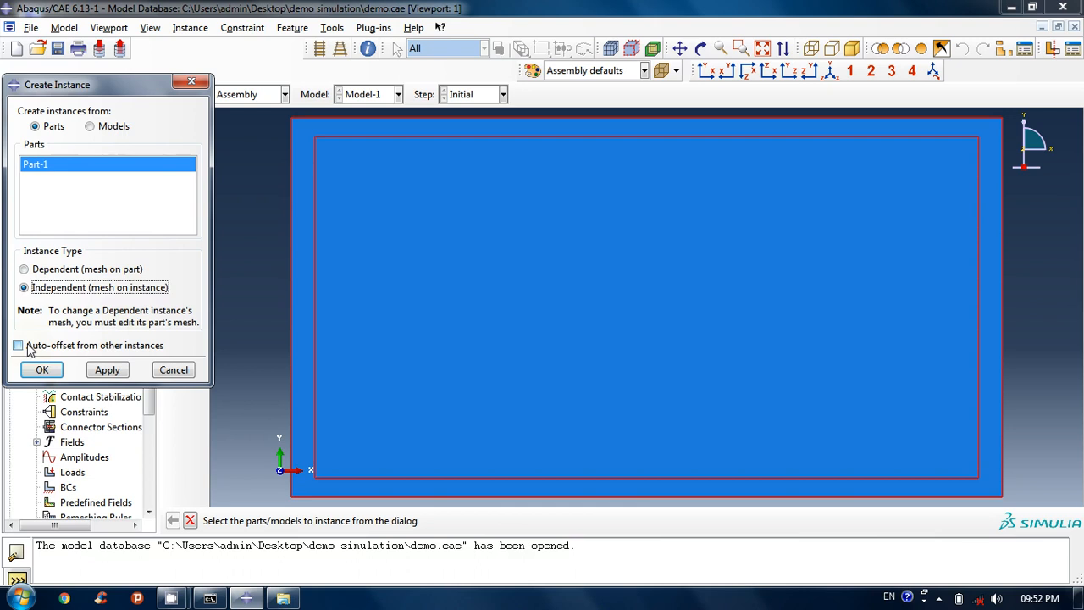
pyautogui.click(109, 372)
pyautogui.click(270, 268)
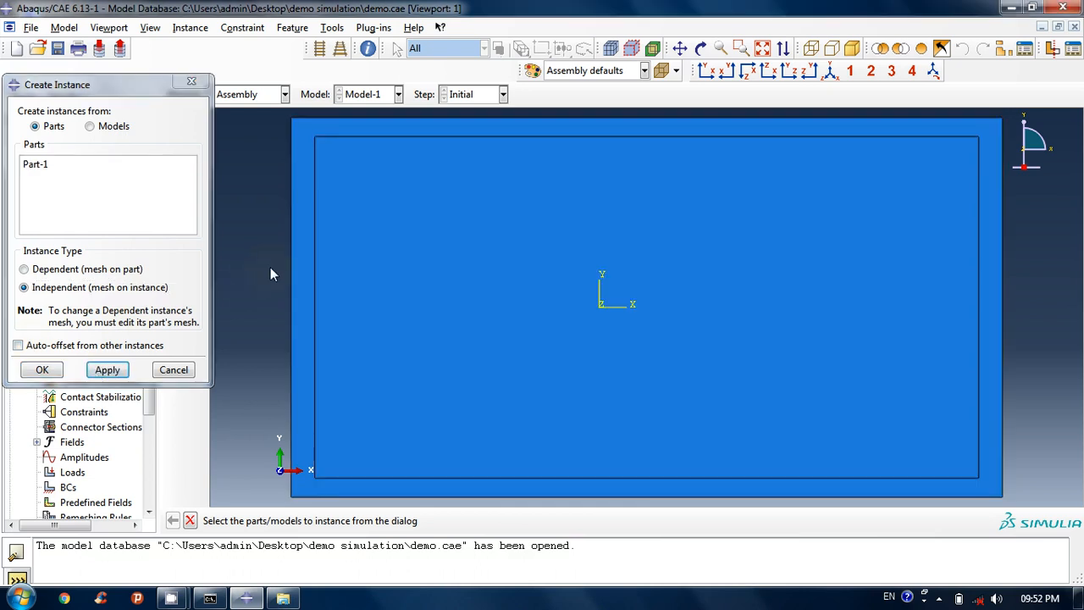
pyautogui.scroll(-3, 270, 269)
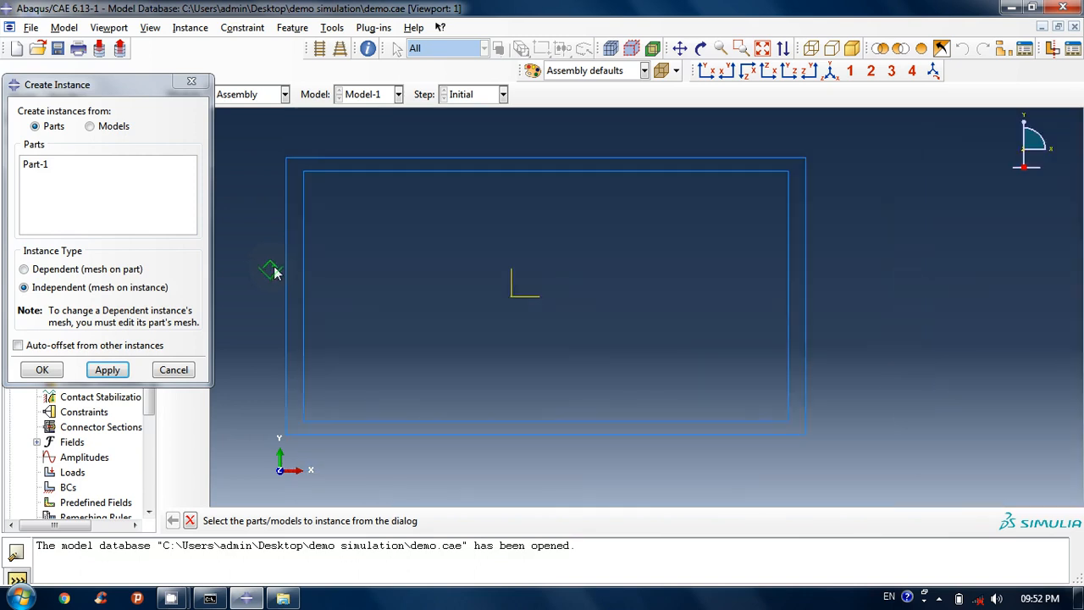
pyautogui.scroll(-1, 274, 271)
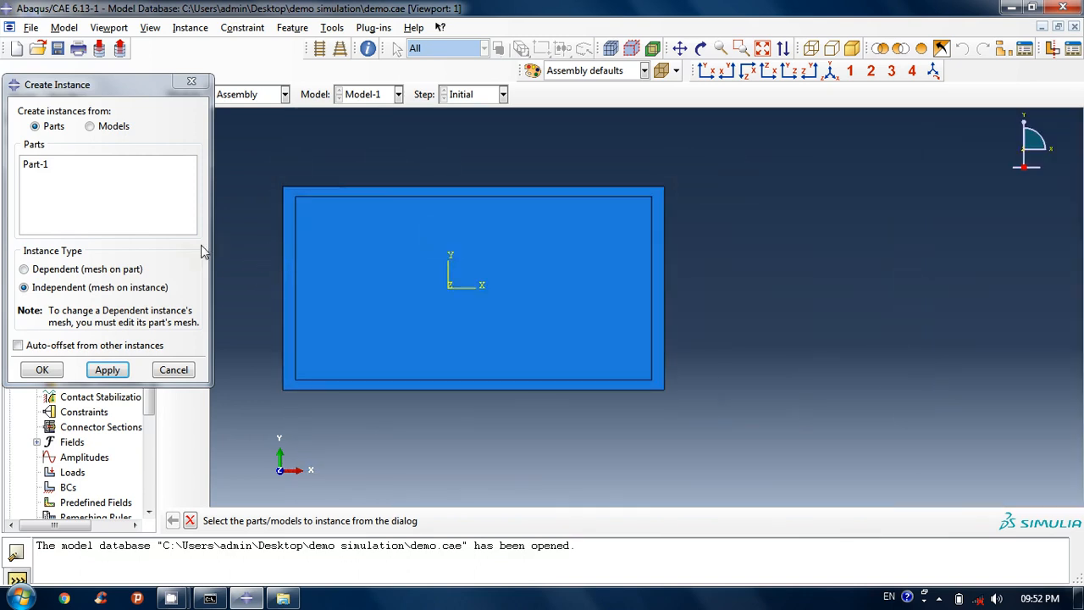
# - Create a second independent instance of Part-1, auto-offset from the other instance, and finish instance creation
pyautogui.click(152, 254)
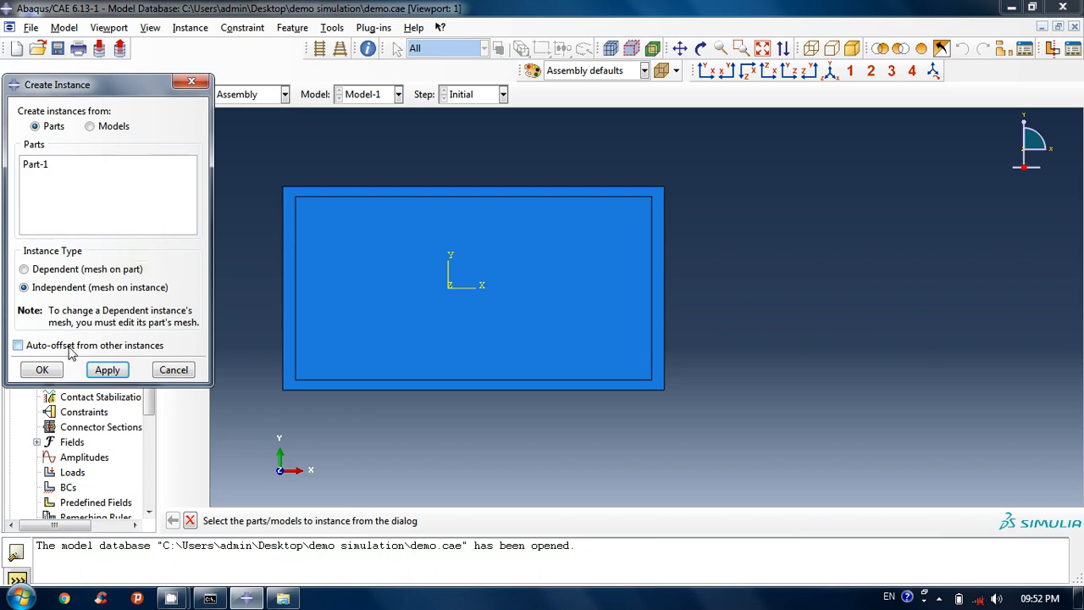
pyautogui.click(18, 346)
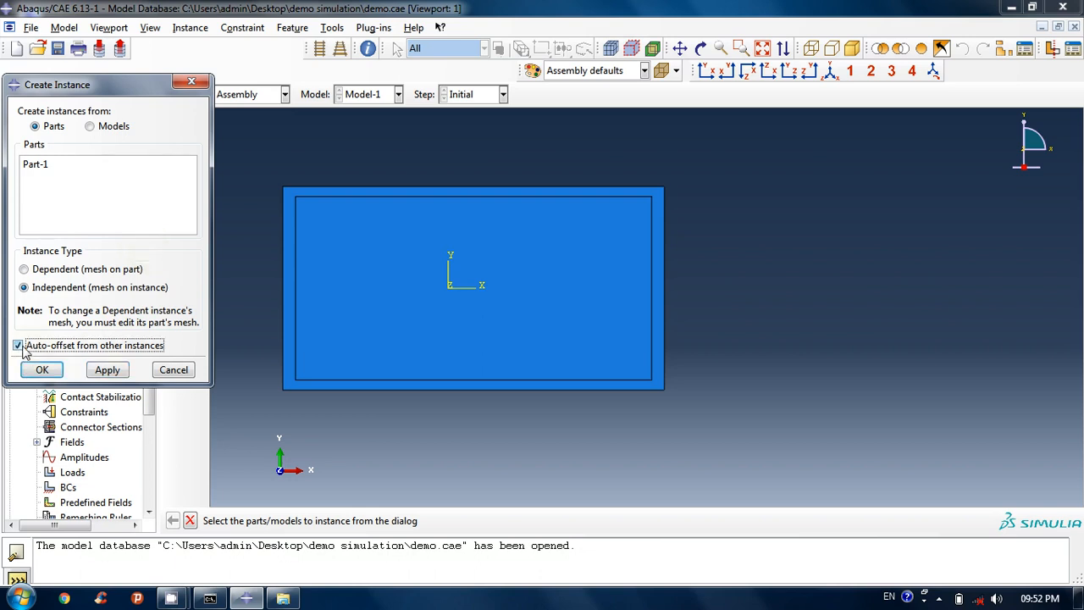
pyautogui.click(106, 372)
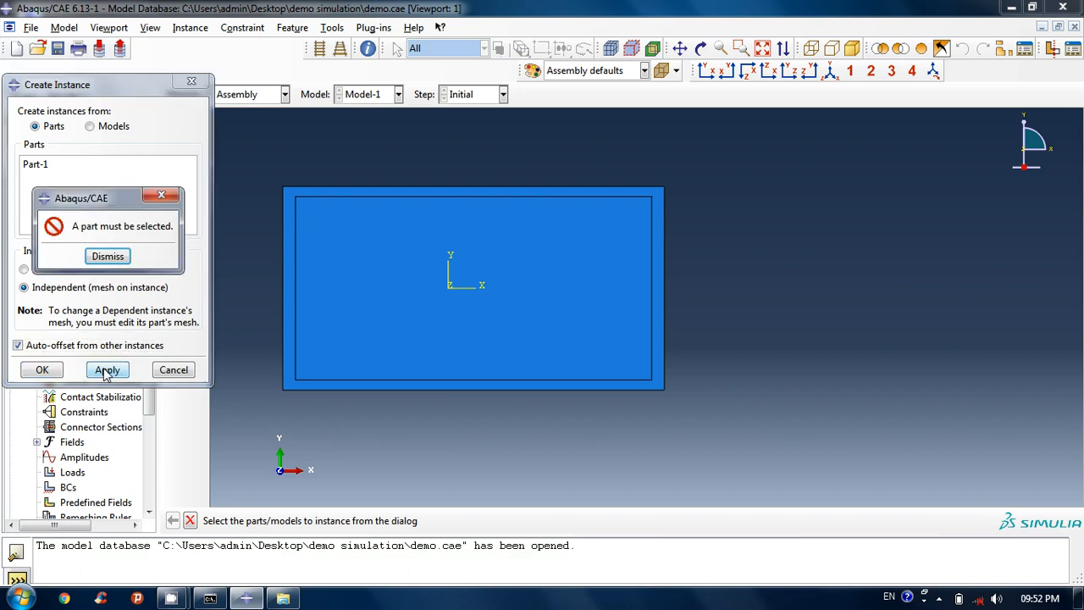
pyautogui.click(107, 256)
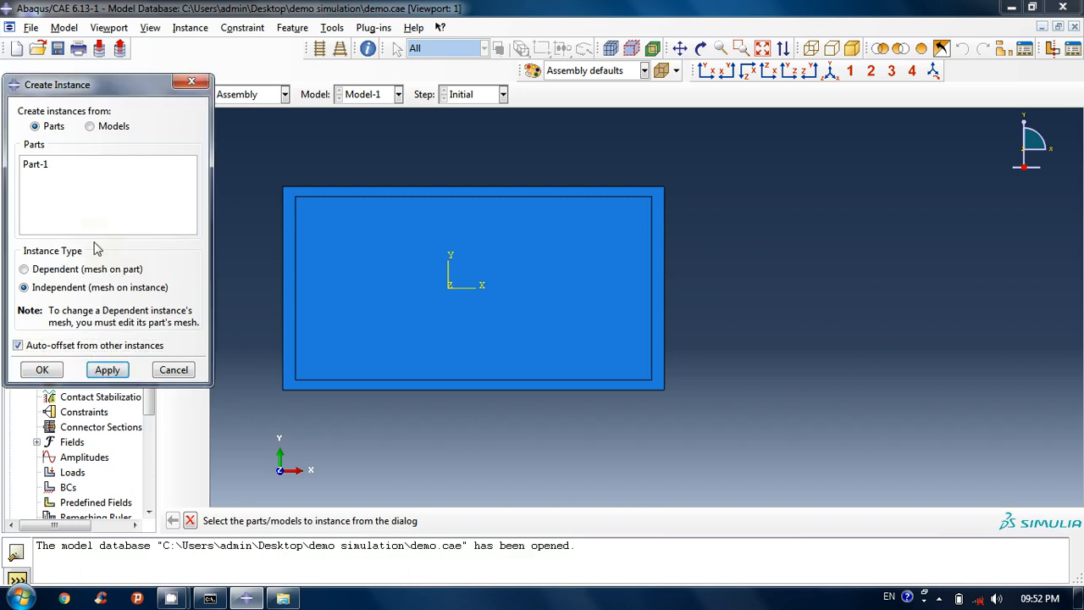
pyautogui.click(39, 167)
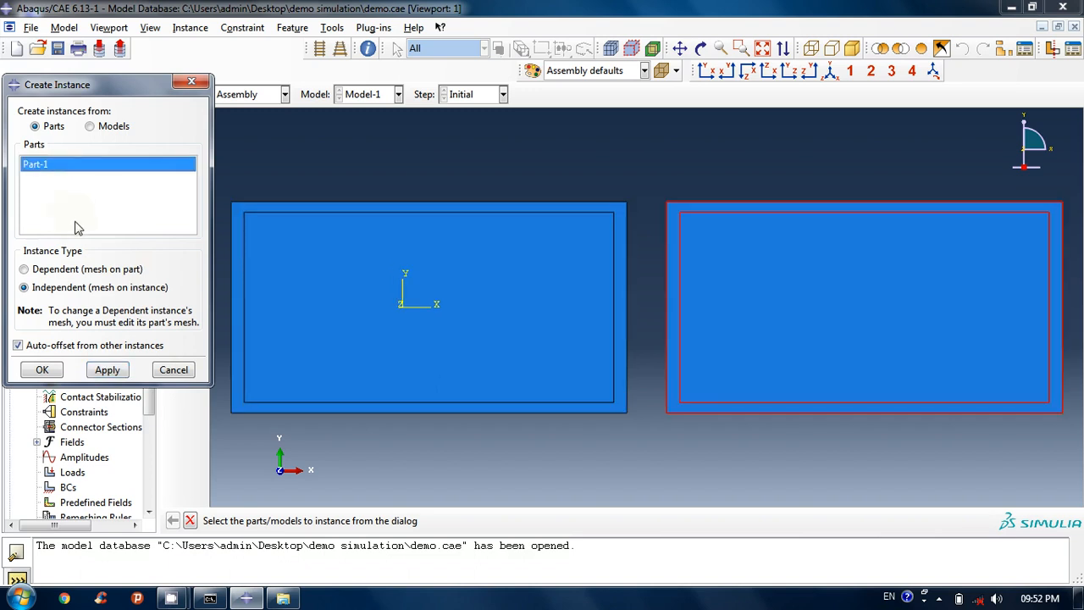
pyautogui.click(107, 372)
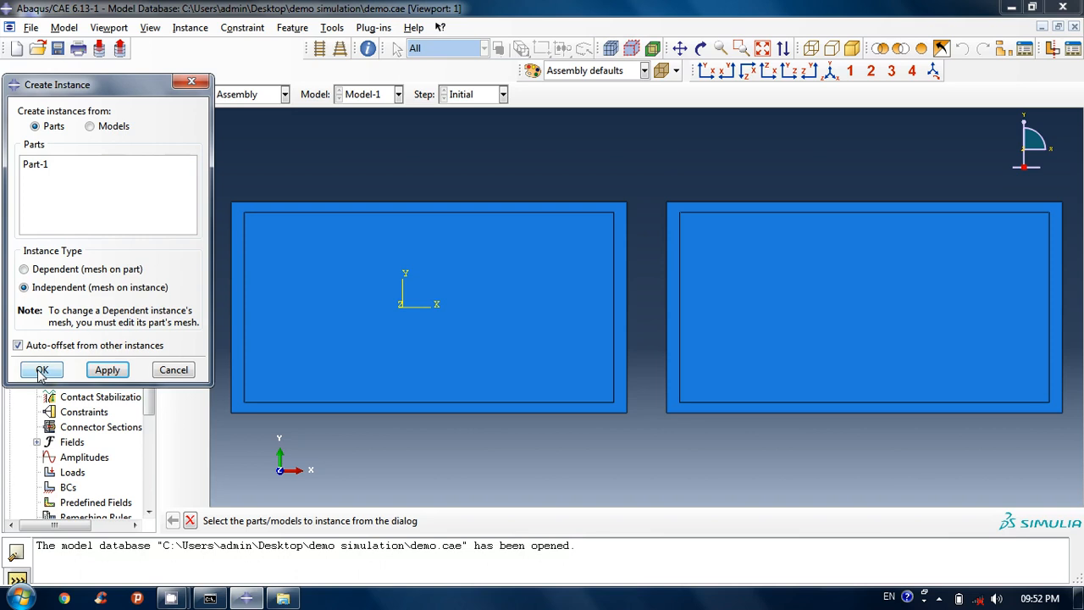
pyautogui.click(175, 370)
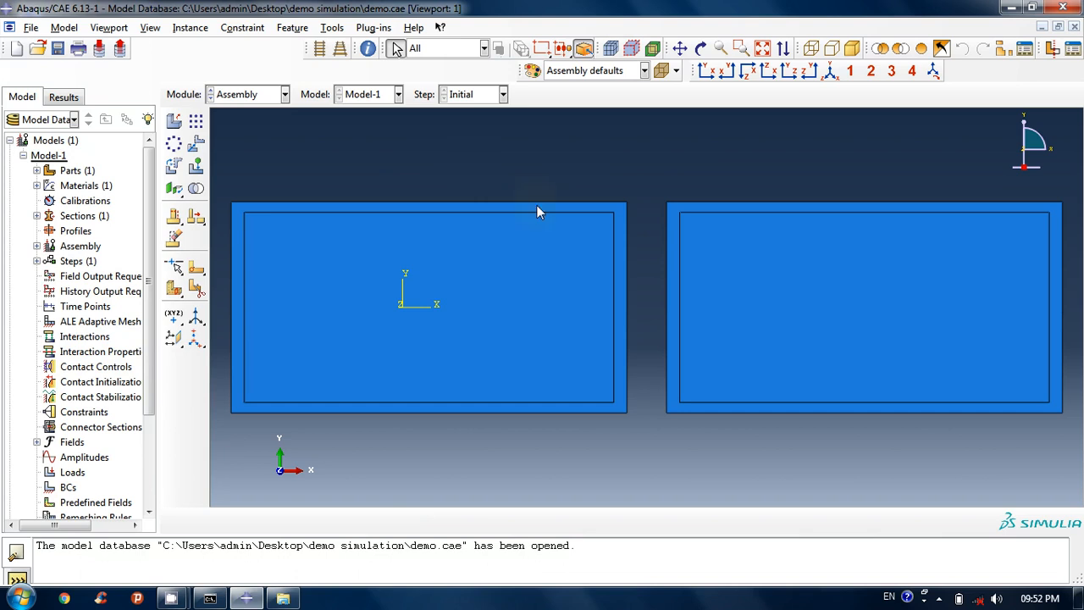
# - Translate the offset plate onto the first plate, using the midpoints of their matching short outer edges as start and end points
pyautogui.moveTo(581, 174)
pyautogui.keyDown('ctrl'); pyautogui.keyDown('alt'); pyautogui.mouseDown()
pyautogui.moveTo(633, 236)
pyautogui.moveTo(649, 322)
pyautogui.moveTo(618, 203)
pyautogui.moveTo(629, 194)
pyautogui.moveTo(609, 204)
pyautogui.mouseUp(); pyautogui.keyUp('alt'); pyautogui.keyUp('ctrl')
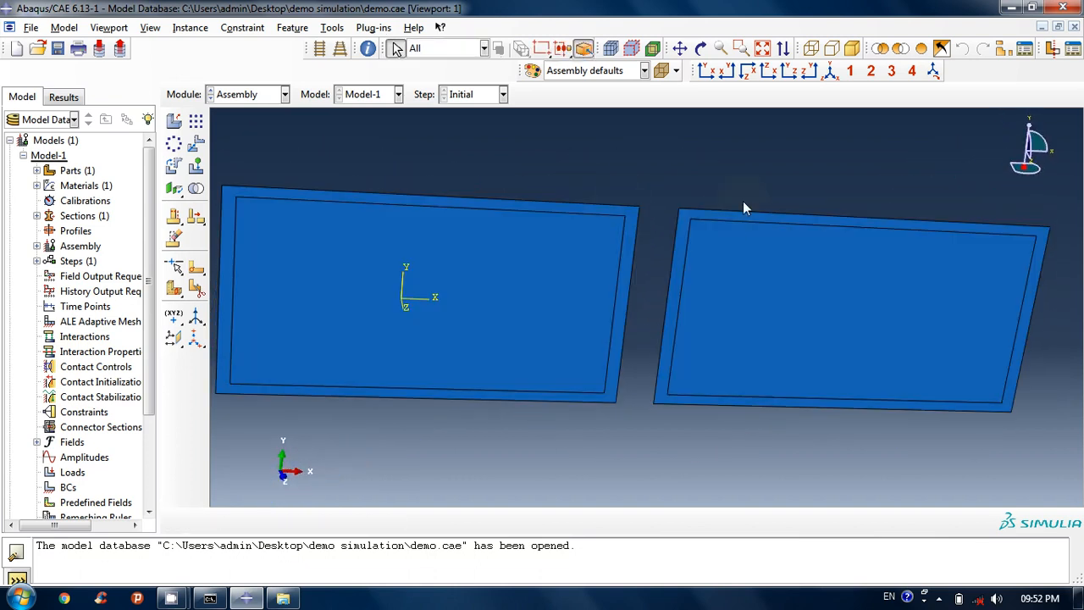
pyautogui.moveTo(743, 202)
pyautogui.keyDown('ctrl'); pyautogui.keyDown('alt'); pyautogui.mouseDown()
pyautogui.moveTo(757, 234)
pyautogui.moveTo(799, 257)
pyautogui.moveTo(642, 235)
pyautogui.moveTo(573, 274)
pyautogui.moveTo(693, 331)
pyautogui.mouseUp(); pyautogui.keyUp('alt'); pyautogui.keyUp('ctrl')
pyautogui.moveTo(642, 274)
pyautogui.keyDown('ctrl'); pyautogui.keyDown('alt'); pyautogui.mouseDown()
pyautogui.moveTo(547, 263)
pyautogui.moveTo(643, 252)
pyautogui.moveTo(636, 331)
pyautogui.moveTo(618, 325)
pyautogui.moveTo(592, 273)
pyautogui.mouseUp(); pyautogui.keyUp('alt'); pyautogui.keyUp('ctrl')
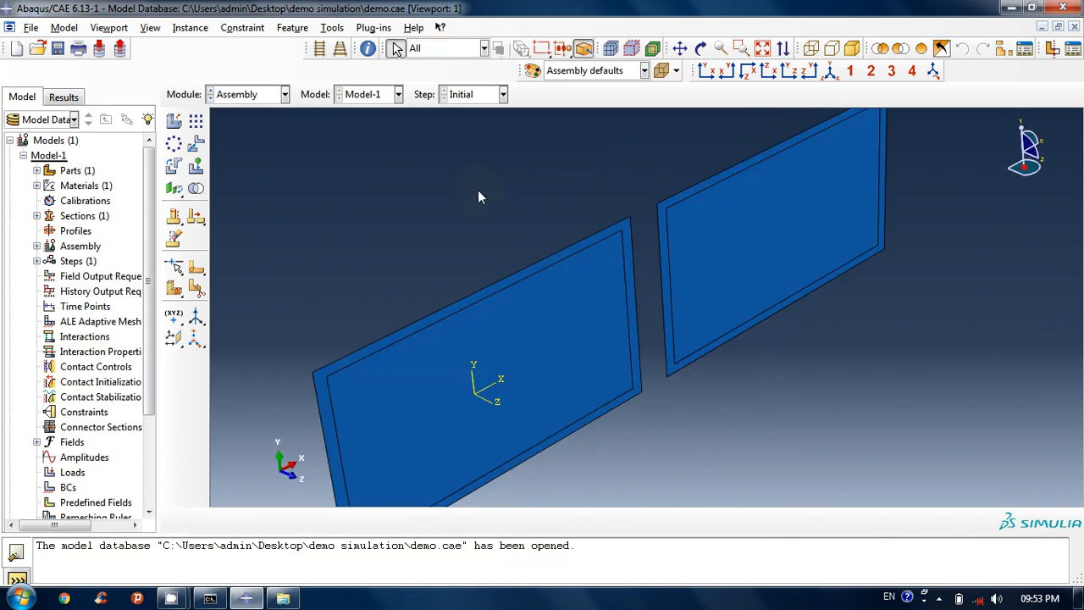
pyautogui.click(196, 144)
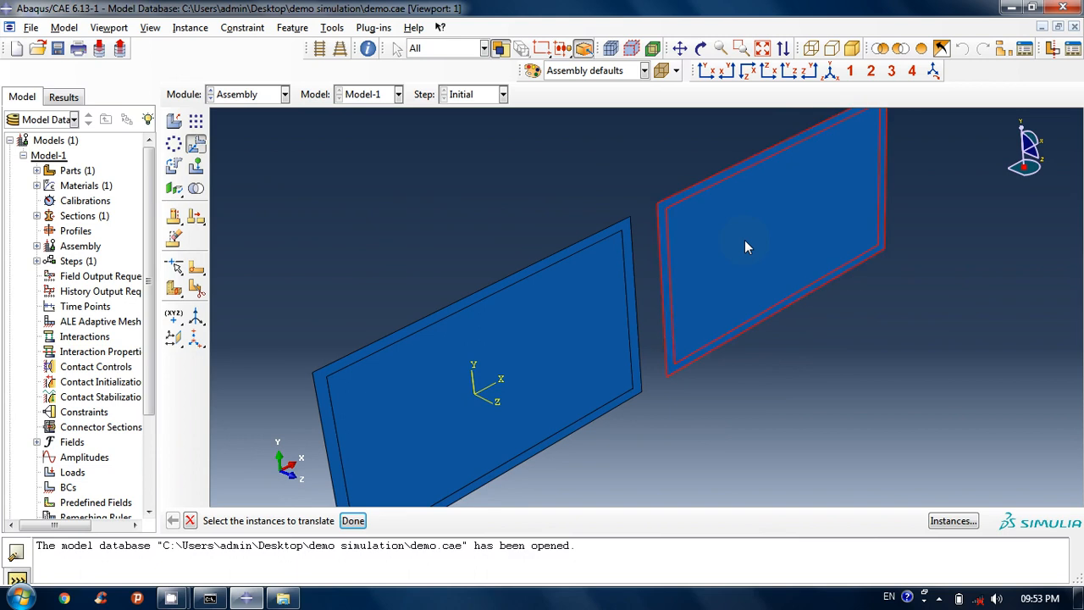
pyautogui.click(733, 341)
pyautogui.click(352, 520)
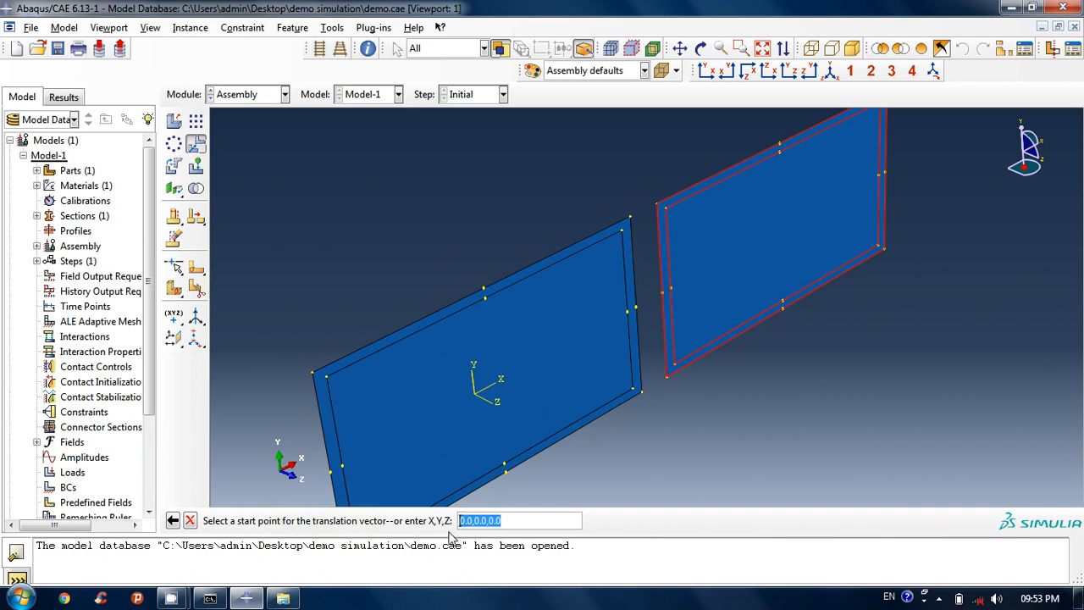
pyautogui.click(665, 298)
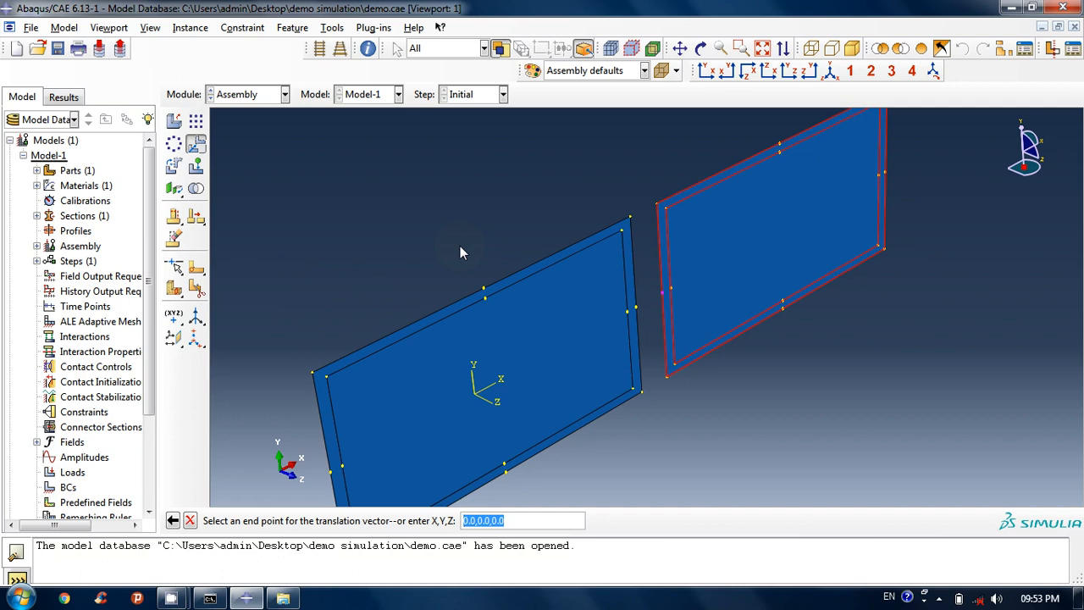
pyautogui.scroll(1, 460, 252)
pyautogui.scroll(-3, 460, 251)
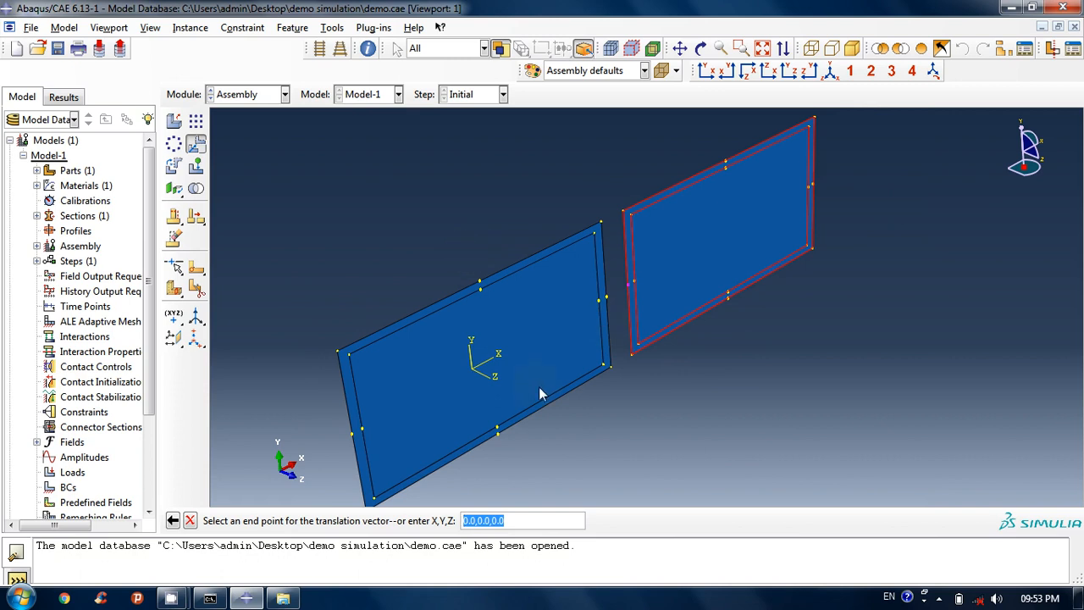
pyautogui.click(355, 438)
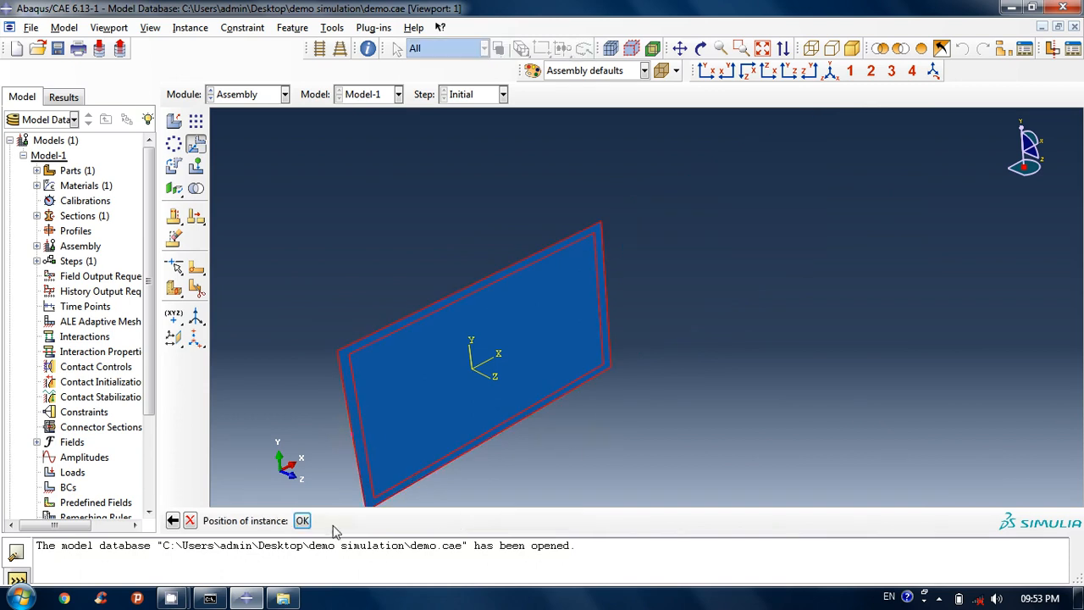
pyautogui.click(303, 520)
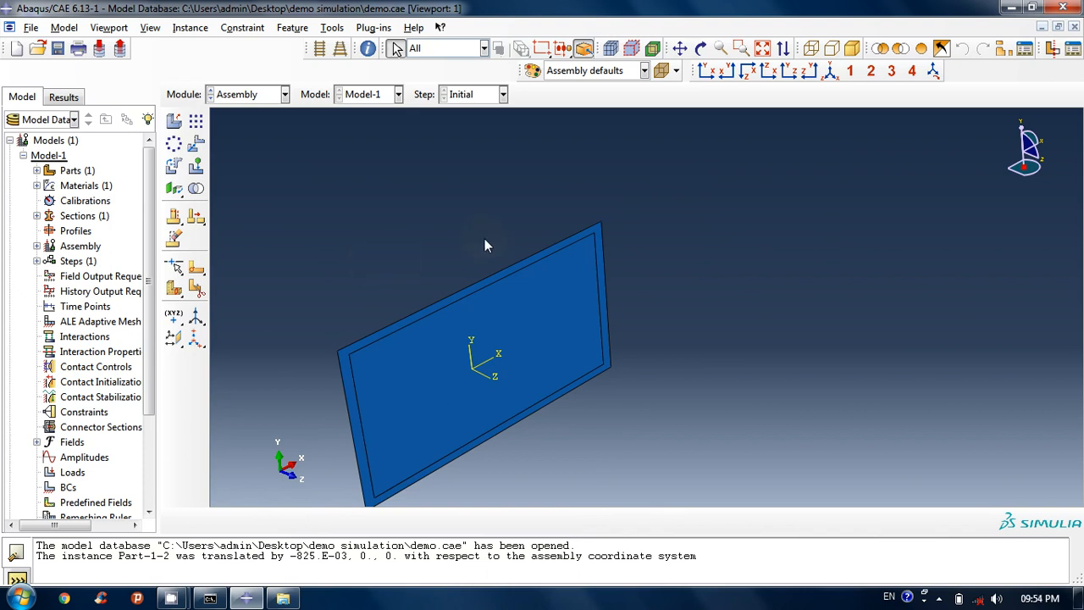
# - Translate one of the coincident plates along Z, from start point 0.0,0.0,0.0 to end point 0.0,0.0,0.01
pyautogui.moveTo(528, 268)
pyautogui.keyDown('ctrl'); pyautogui.keyDown('alt'); pyautogui.mouseDown()
pyautogui.moveTo(554, 334)
pyautogui.moveTo(609, 319)
pyautogui.moveTo(574, 266)
pyautogui.moveTo(566, 286)
pyautogui.moveTo(552, 273)
pyautogui.moveTo(602, 293)
pyautogui.moveTo(564, 300)
pyautogui.moveTo(566, 321)
pyautogui.mouseUp(); pyautogui.keyUp('alt'); pyautogui.keyUp('ctrl')
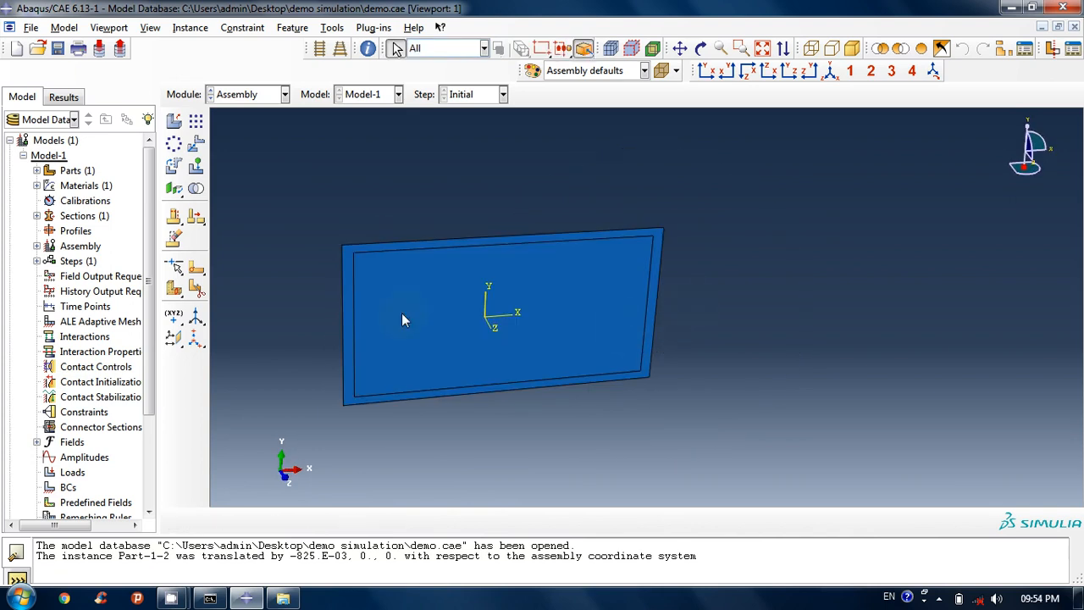
pyautogui.scroll(2, 296, 326)
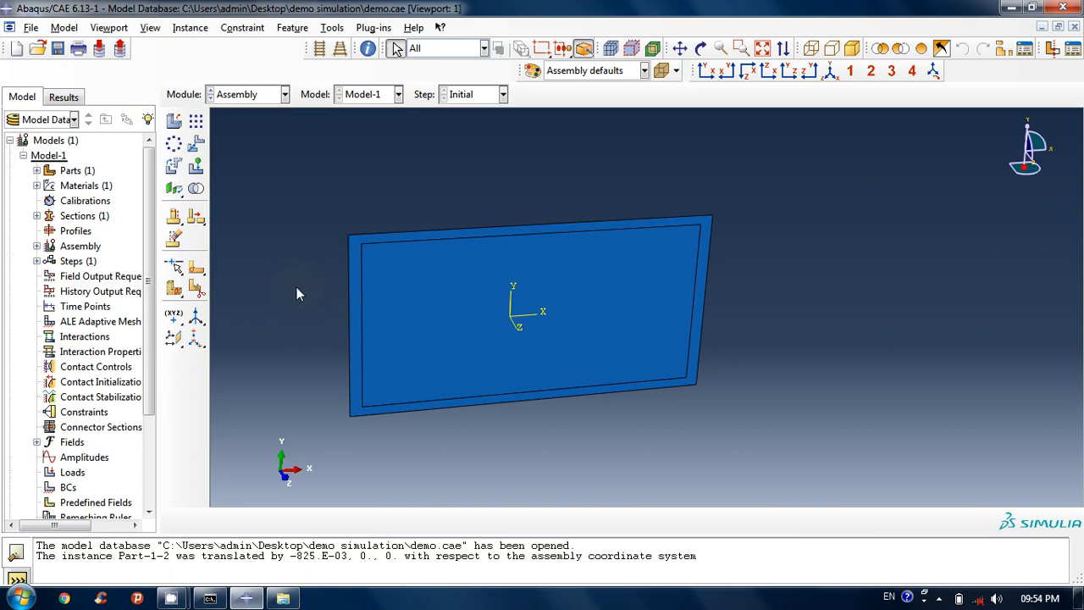
pyautogui.click(196, 143)
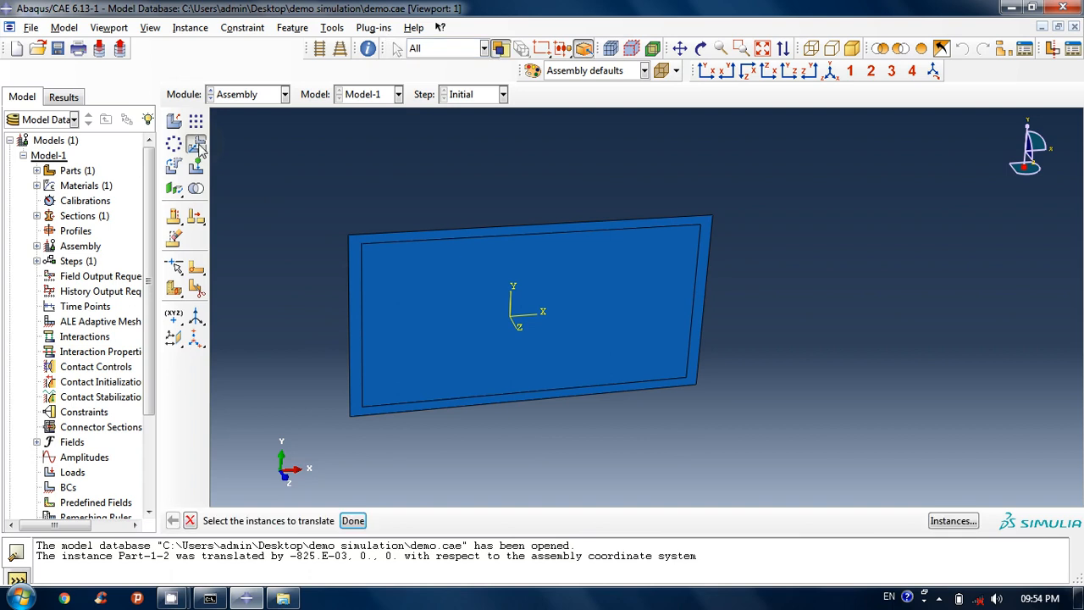
pyautogui.click(439, 311)
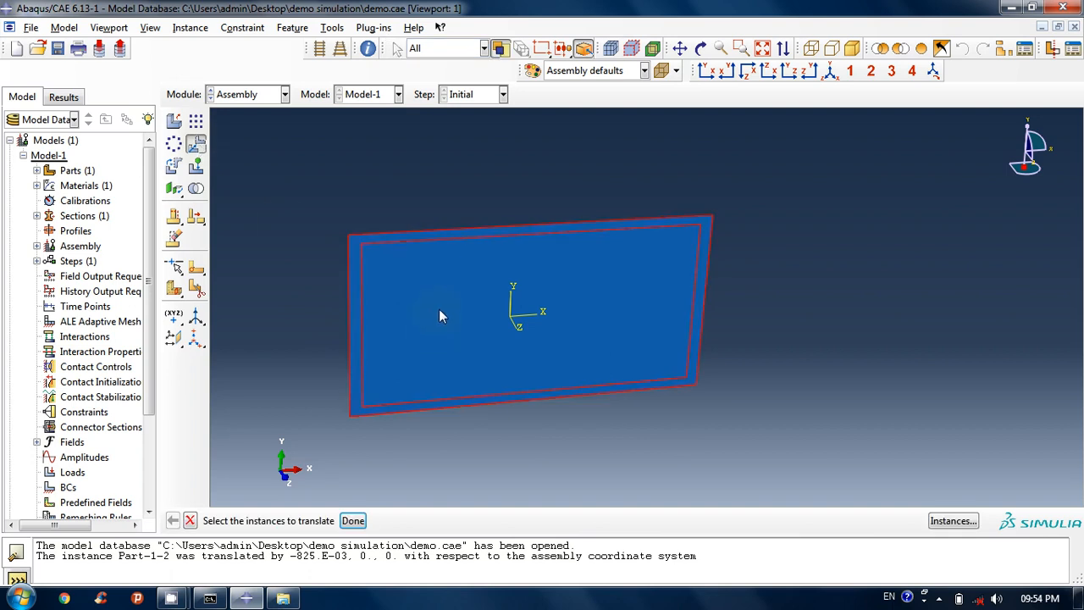
pyautogui.click(352, 521)
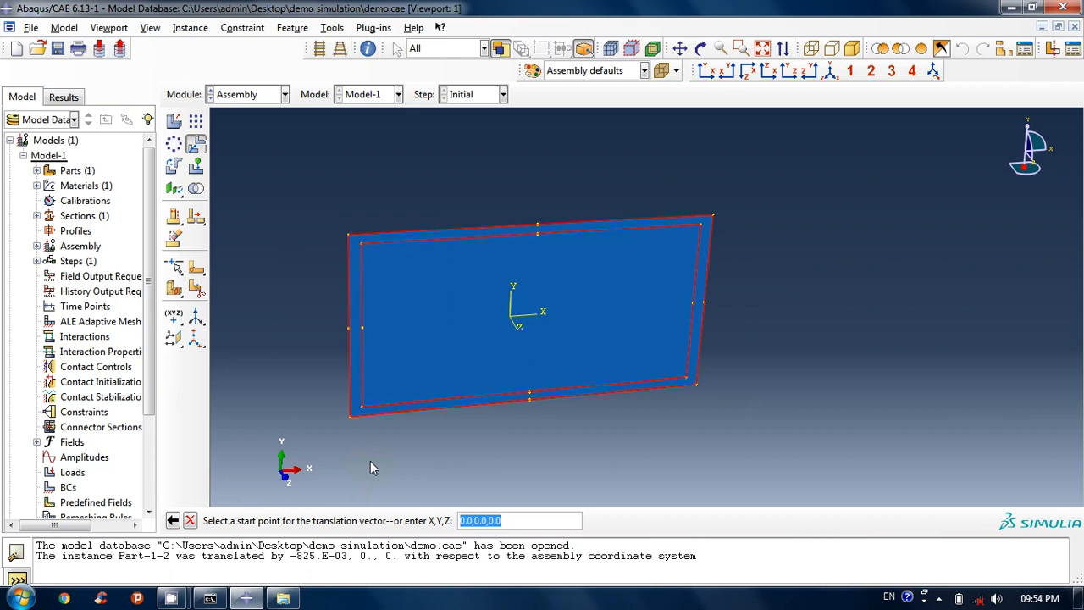
pyautogui.click(515, 521)
pyautogui.press('Return')
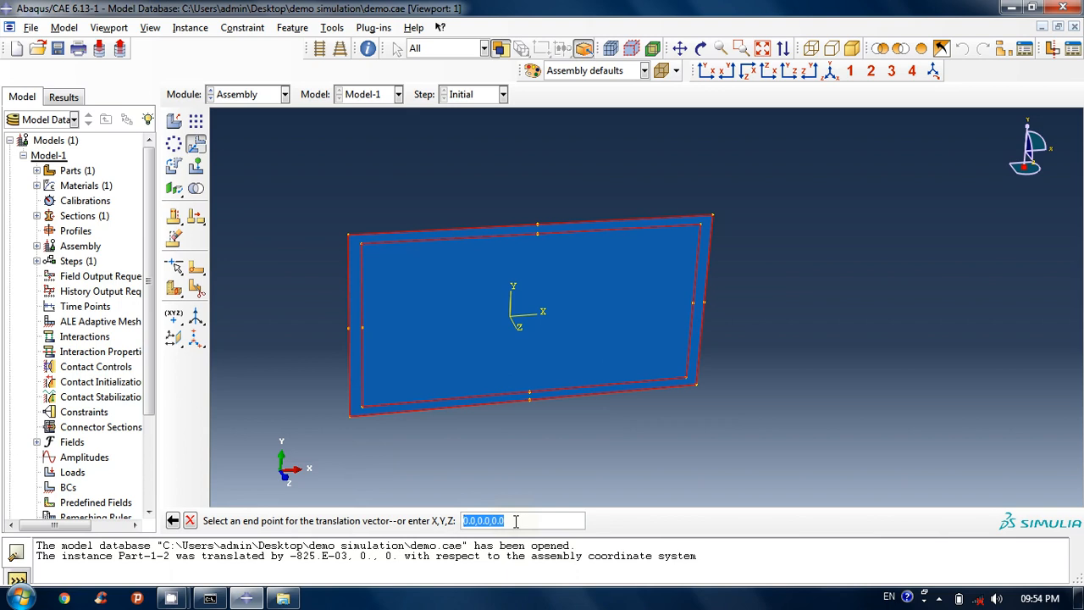
pyautogui.click(515, 521)
pyautogui.press('Right')
pyautogui.press('Right')
pyautogui.press('Right')
pyautogui.press('Right')
pyautogui.press('Right')
pyautogui.press('Right')
pyautogui.press('Right')
pyautogui.press('Right')
pyautogui.press('Right')
pyautogui.write('1')
pyautogui.press('Return')
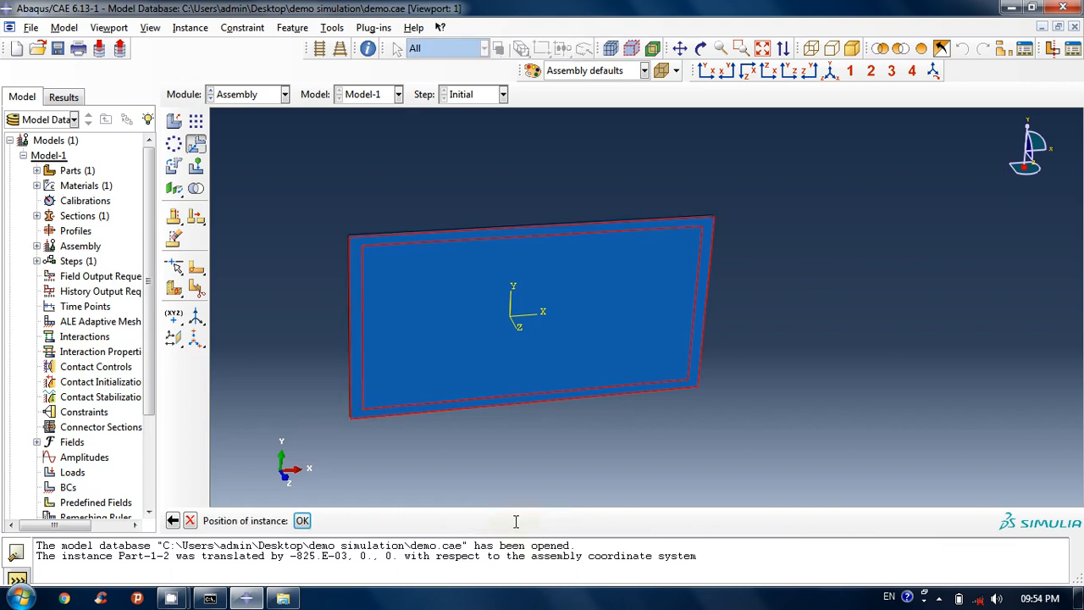
pyautogui.click(302, 521)
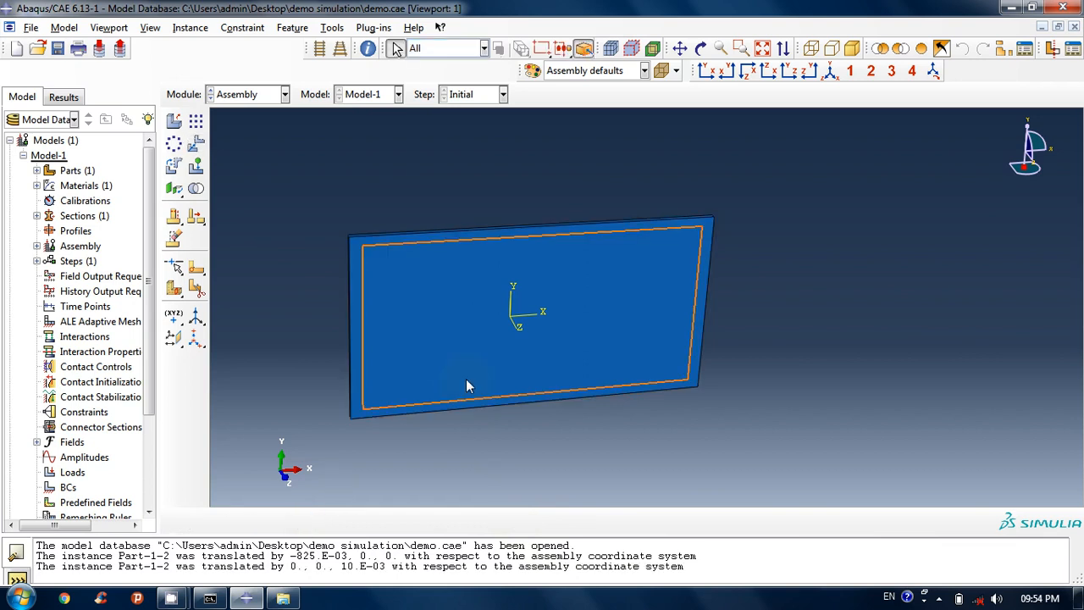
# - Translate the plate already offset in Z farther along Z, from start point 0.0,0.0,0.0 to end point 0.0,0.0,1
pyautogui.moveTo(570, 322)
pyautogui.keyDown('ctrl'); pyautogui.keyDown('alt'); pyautogui.mouseDown()
pyautogui.moveTo(544, 368)
pyautogui.moveTo(651, 375)
pyautogui.moveTo(653, 334)
pyautogui.moveTo(634, 310)
pyautogui.moveTo(547, 267)
pyautogui.mouseUp(); pyautogui.keyUp('alt'); pyautogui.keyUp('ctrl')
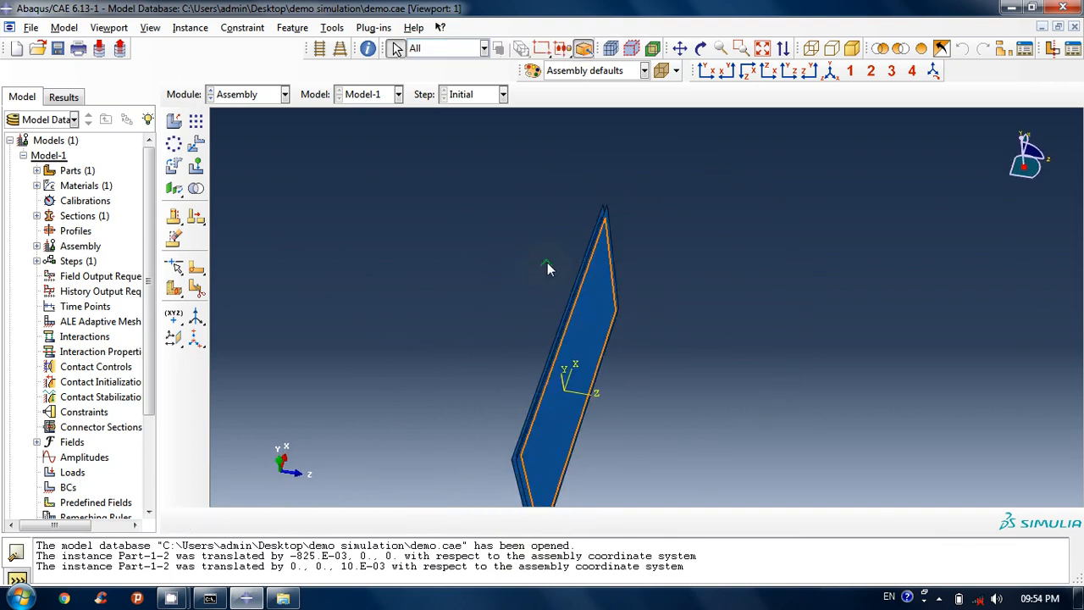
pyautogui.scroll(2, 547, 262)
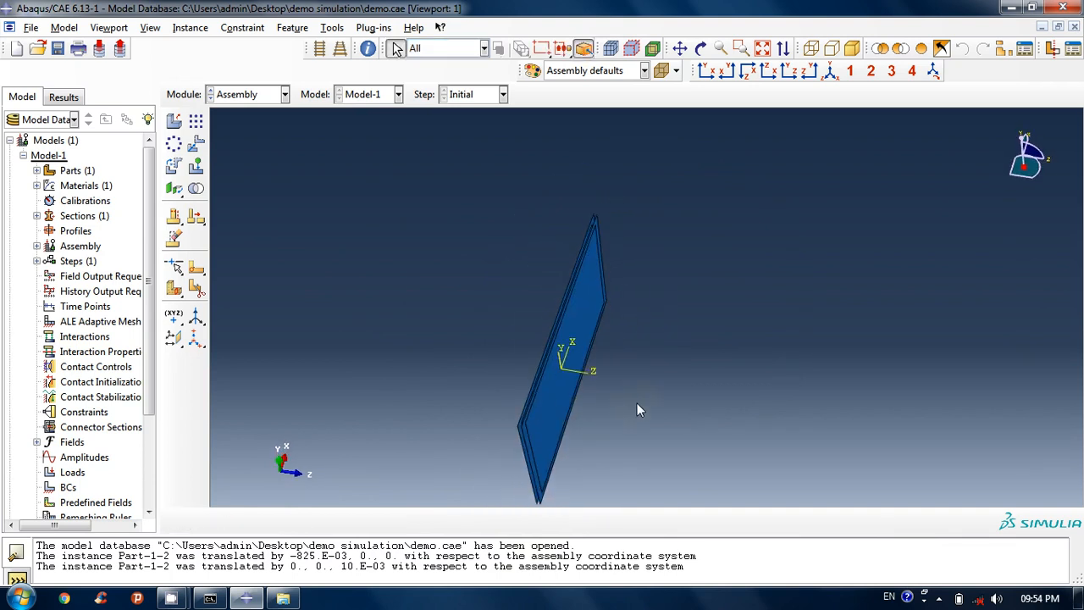
pyautogui.click(547, 415)
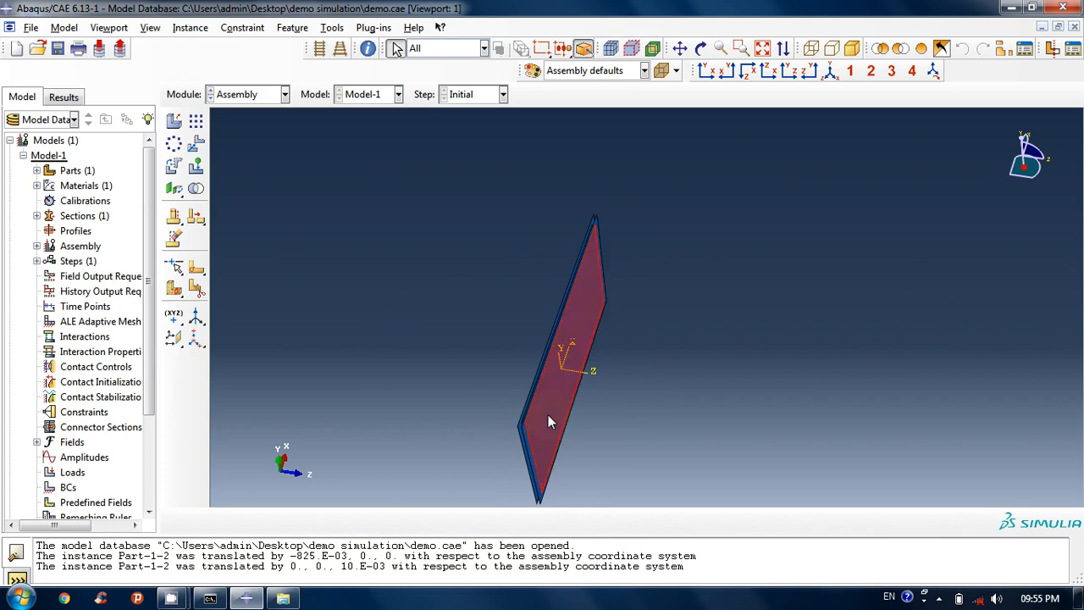
pyautogui.click(316, 256)
pyautogui.click(195, 143)
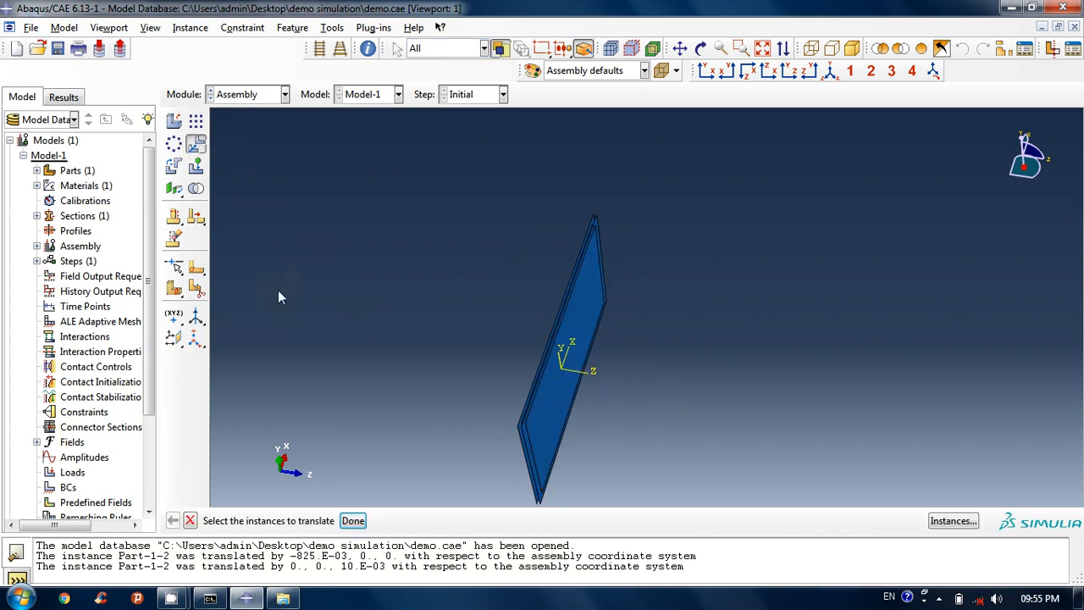
pyautogui.click(546, 410)
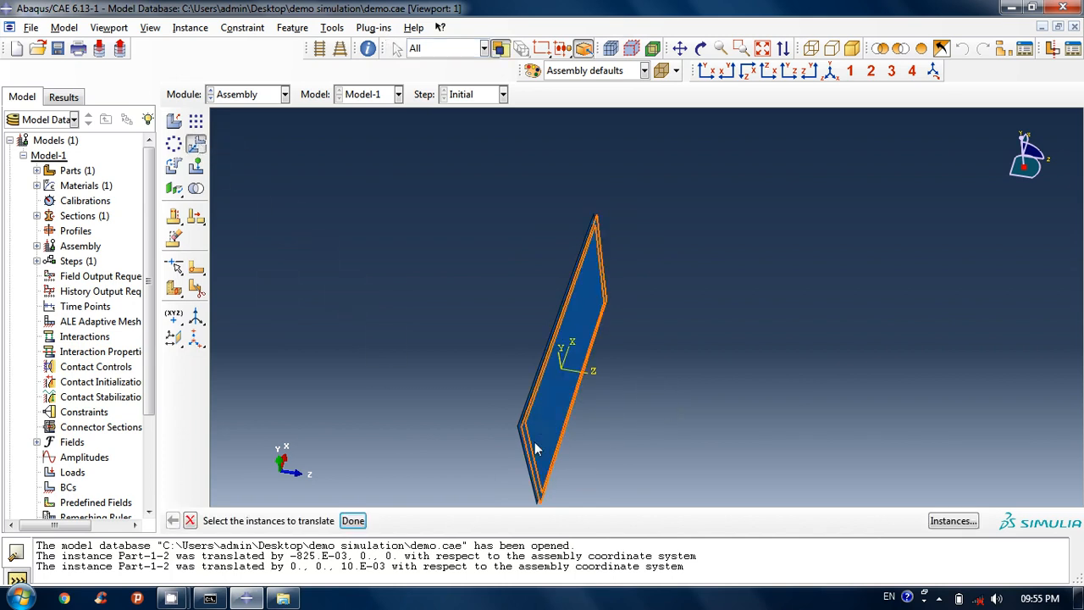
pyautogui.click(353, 522)
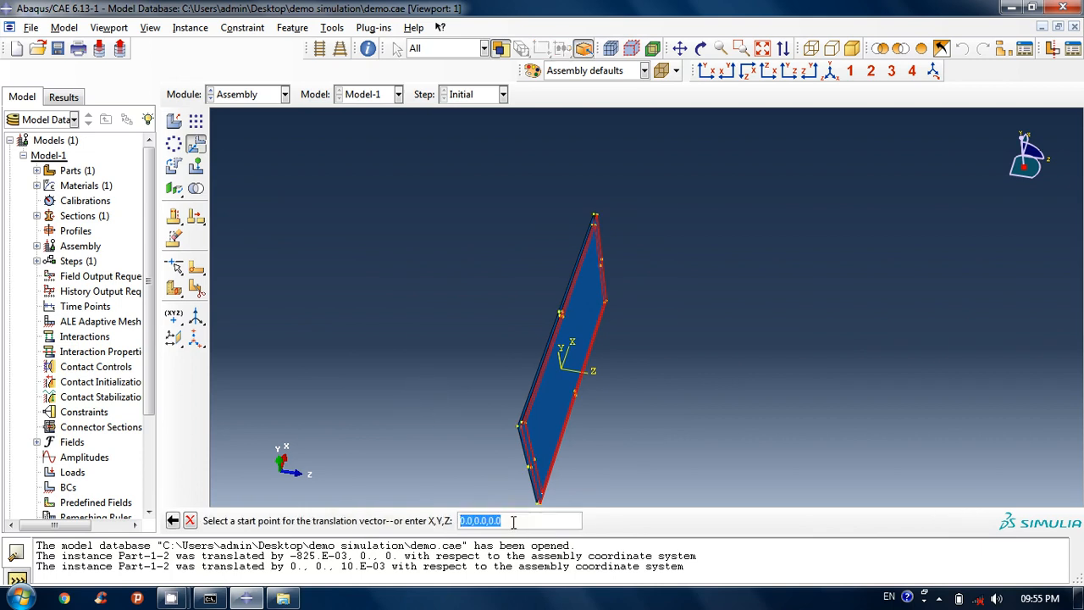
pyautogui.press('Return')
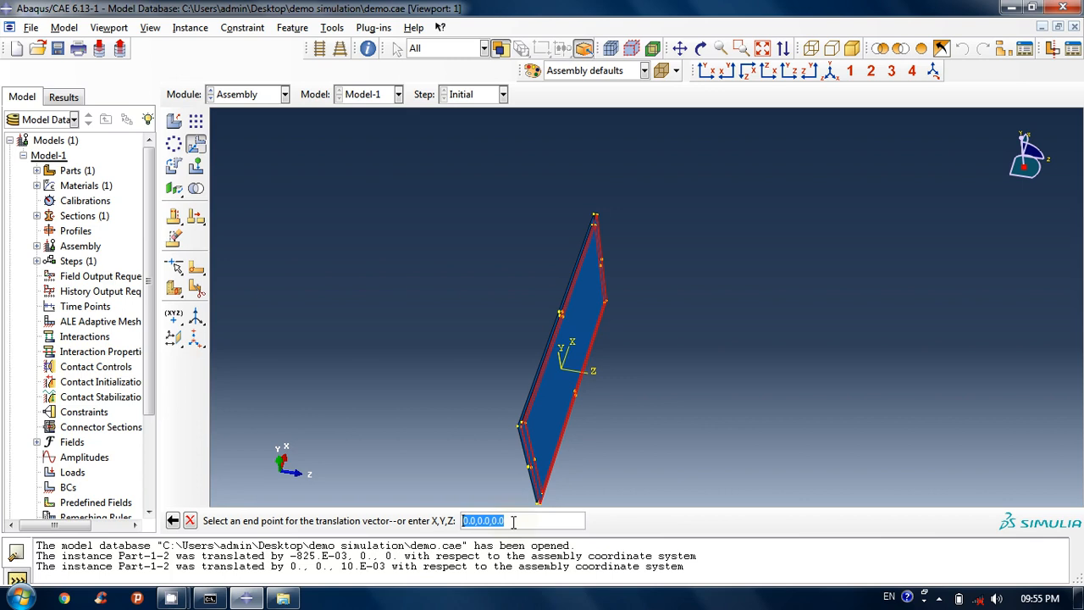
pyautogui.click(513, 522)
pyautogui.press('BackSpace')
pyautogui.press('BackSpace')
pyautogui.press('BackSpace')
pyautogui.write('1')
pyautogui.press('Return')
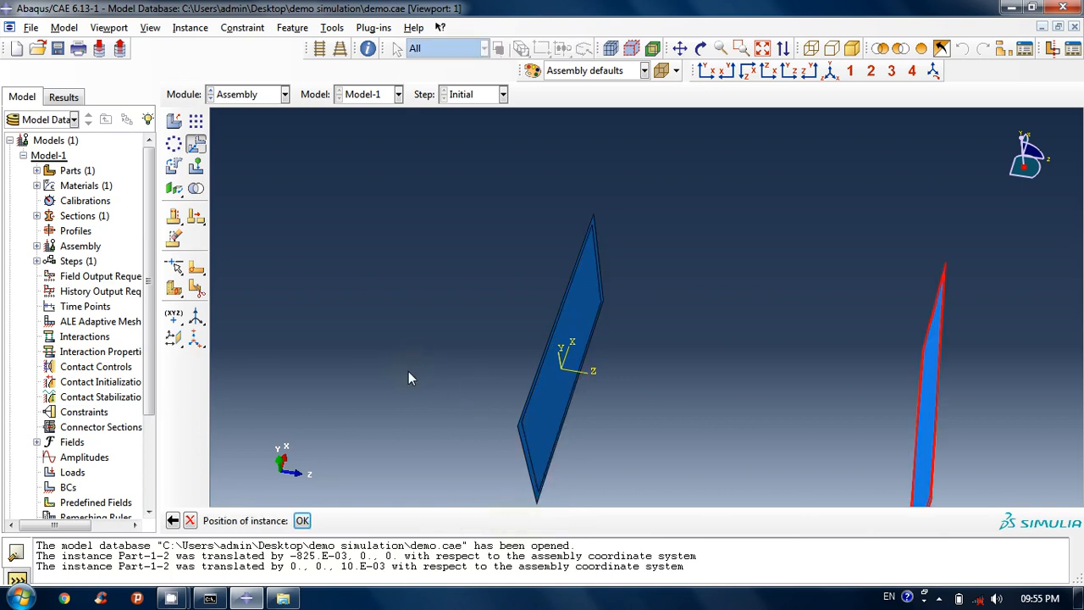
pyautogui.click(302, 520)
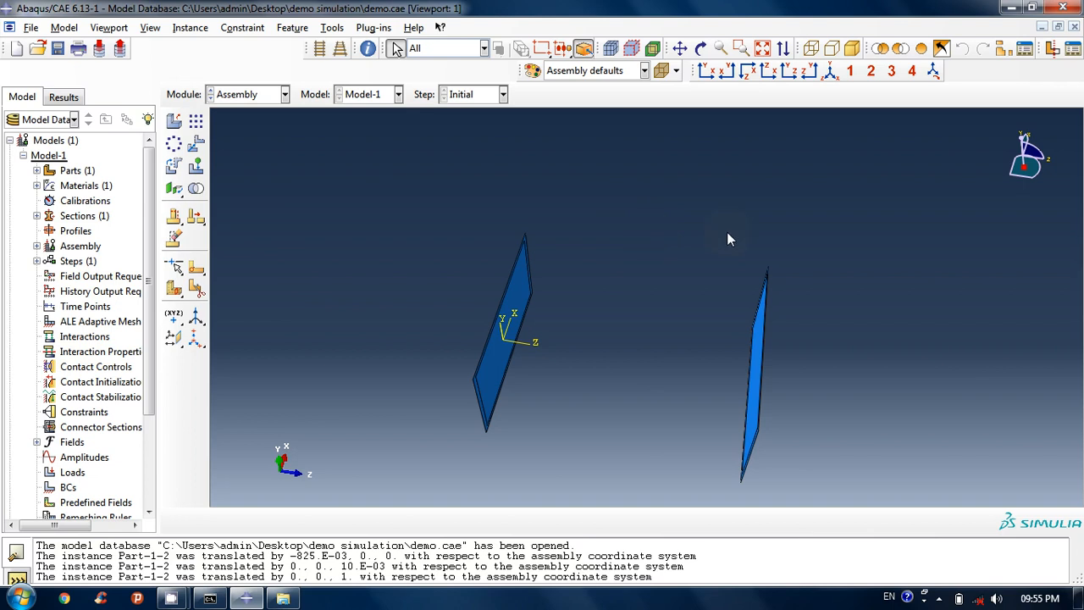
# - Open the Surface Manager for the assembly and move it clear of the two plates
pyautogui.moveTo(682, 271)
pyautogui.keyDown('ctrl'); pyautogui.keyDown('alt'); pyautogui.mouseDown()
pyautogui.moveTo(670, 271)
pyautogui.moveTo(653, 351)
pyautogui.moveTo(613, 309)
pyautogui.moveTo(627, 262)
pyautogui.moveTo(643, 280)
pyautogui.moveTo(579, 251)
pyautogui.moveTo(634, 293)
pyautogui.moveTo(703, 303)
pyautogui.moveTo(673, 235)
pyautogui.mouseUp(); pyautogui.keyUp('alt'); pyautogui.keyUp('ctrl')
pyautogui.click(324, 51)
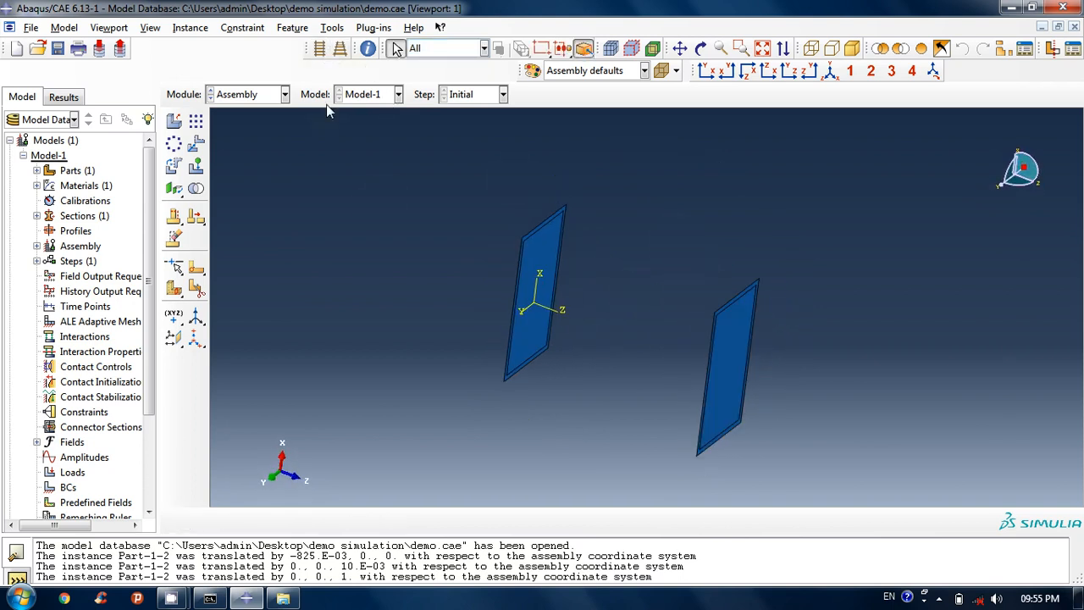
pyautogui.moveTo(590, 299)
pyautogui.keyDown('ctrl'); pyautogui.keyDown('alt'); pyautogui.mouseDown()
pyautogui.moveTo(658, 322)
pyautogui.moveTo(619, 245)
pyautogui.moveTo(525, 244)
pyautogui.moveTo(530, 286)
pyautogui.moveTo(603, 290)
pyautogui.moveTo(626, 314)
pyautogui.mouseUp(); pyautogui.keyUp('alt'); pyautogui.keyUp('ctrl')
pyautogui.scroll(4, 618, 423)
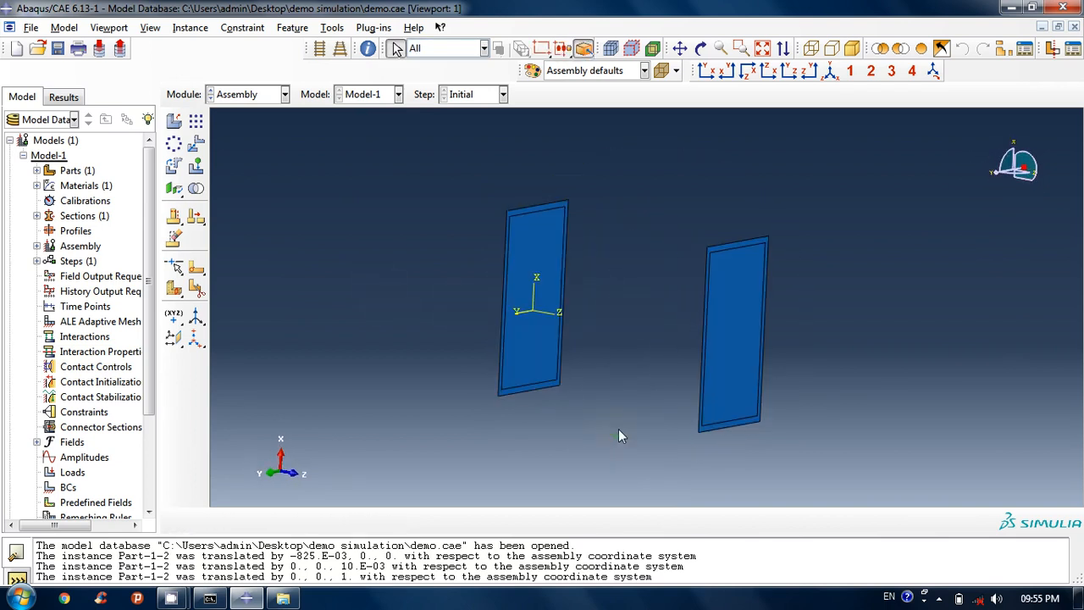
pyautogui.scroll(1, 642, 280)
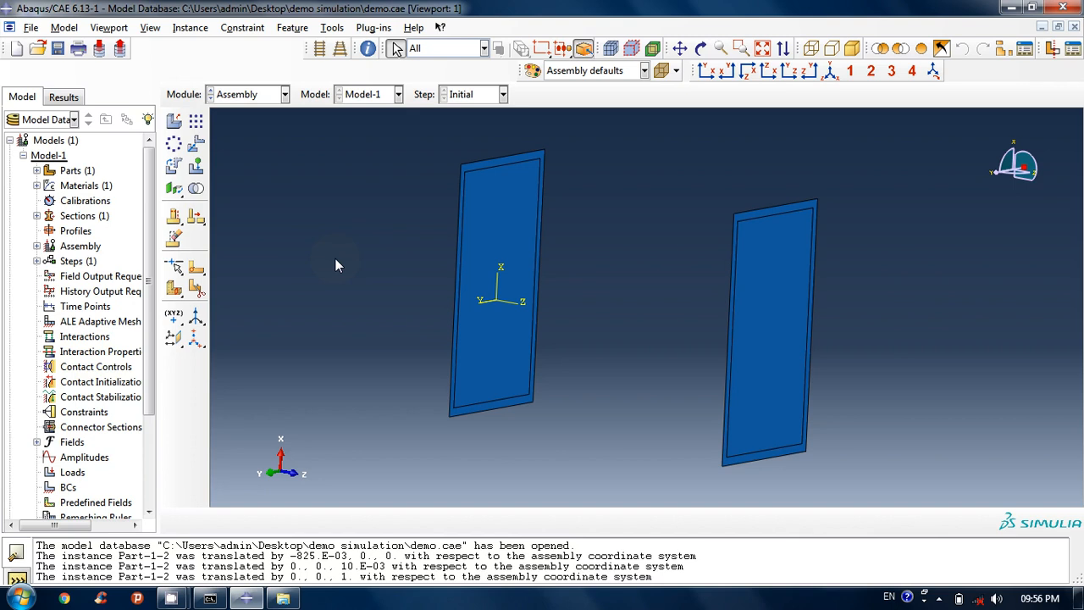
pyautogui.click(331, 28)
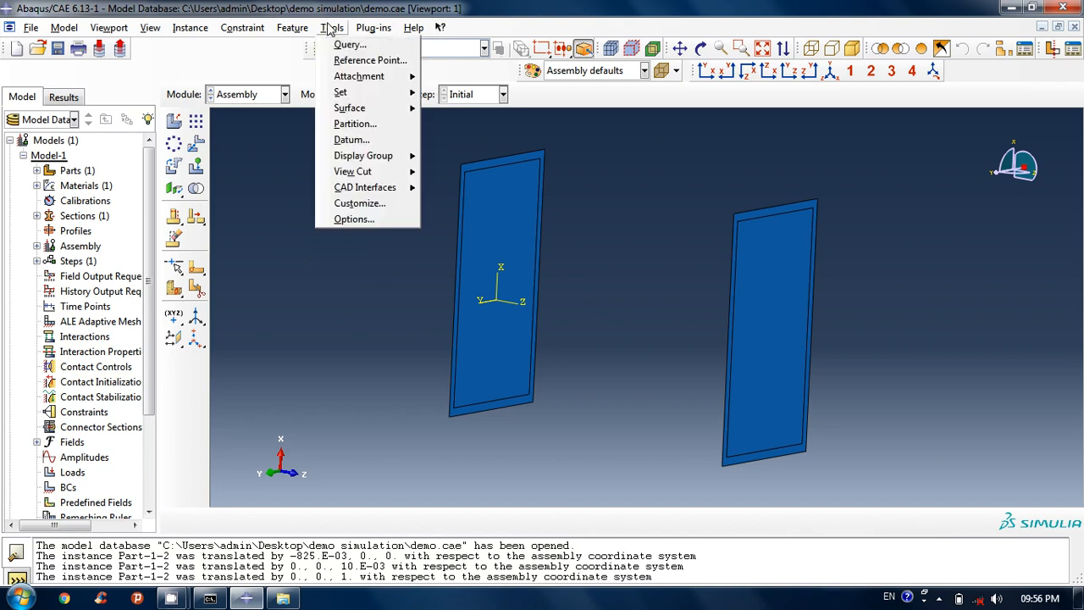
pyautogui.click(394, 230)
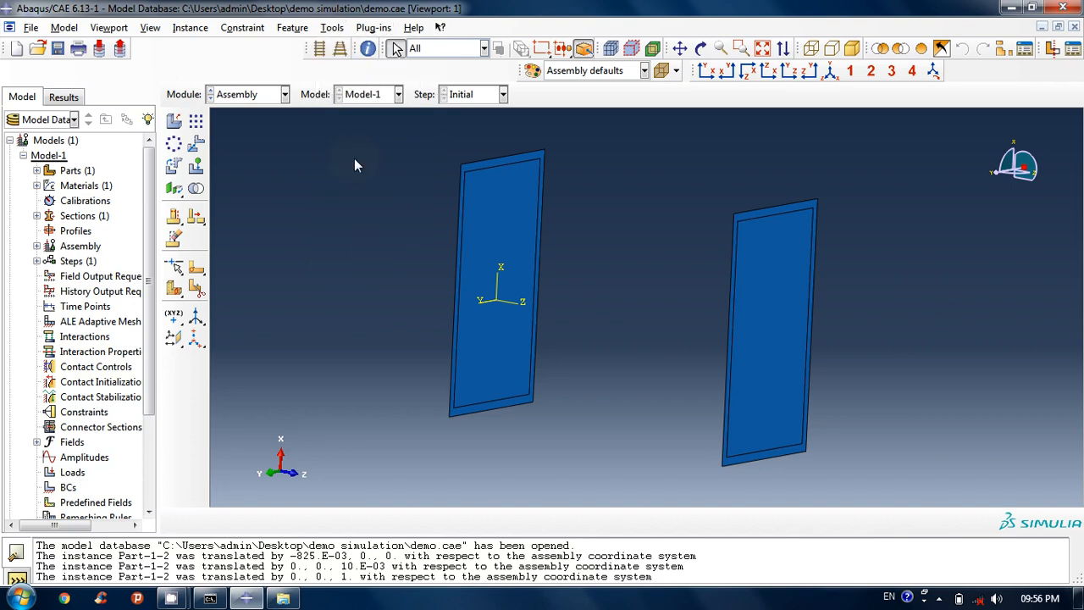
pyautogui.click(328, 28)
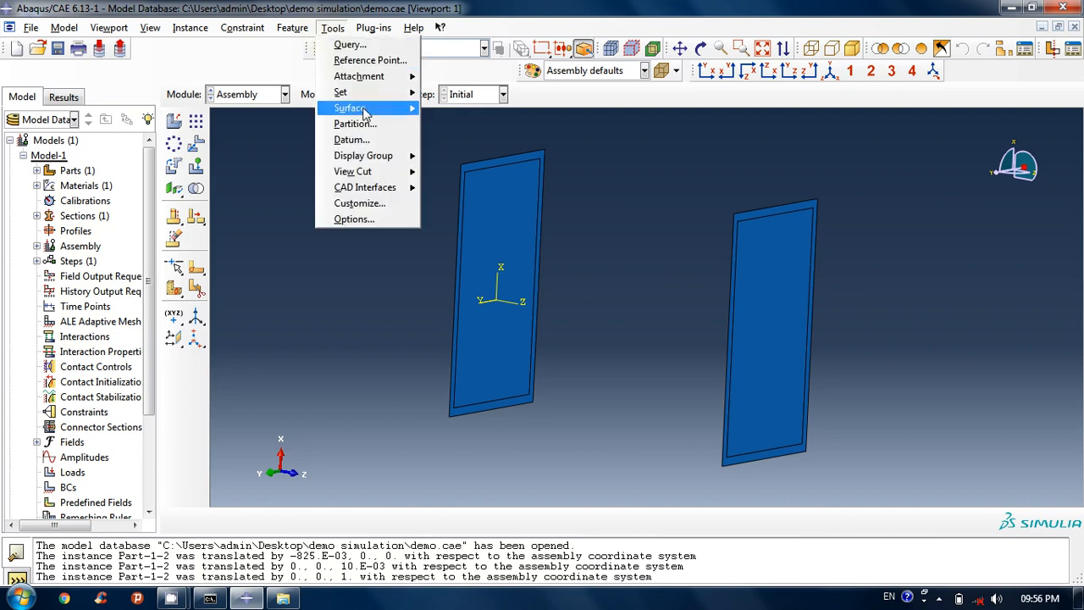
pyautogui.moveTo(366, 110)
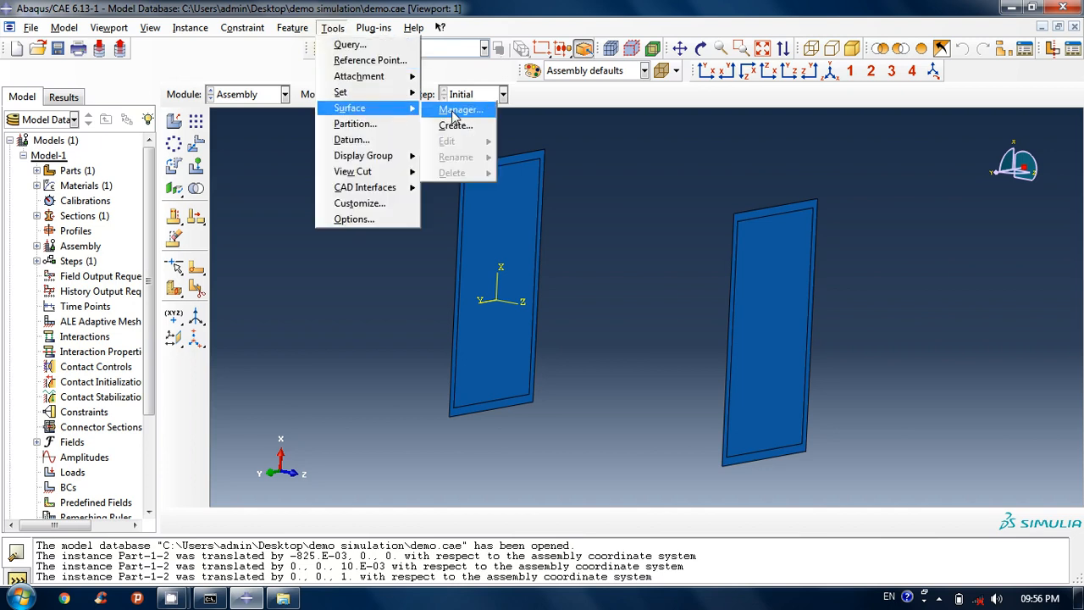
pyautogui.click(455, 110)
pyautogui.moveTo(319, 152); pyautogui.dragTo(223, 51)
# - Start a new geometry surface named SideSurf_1
pyautogui.click(96, 152)
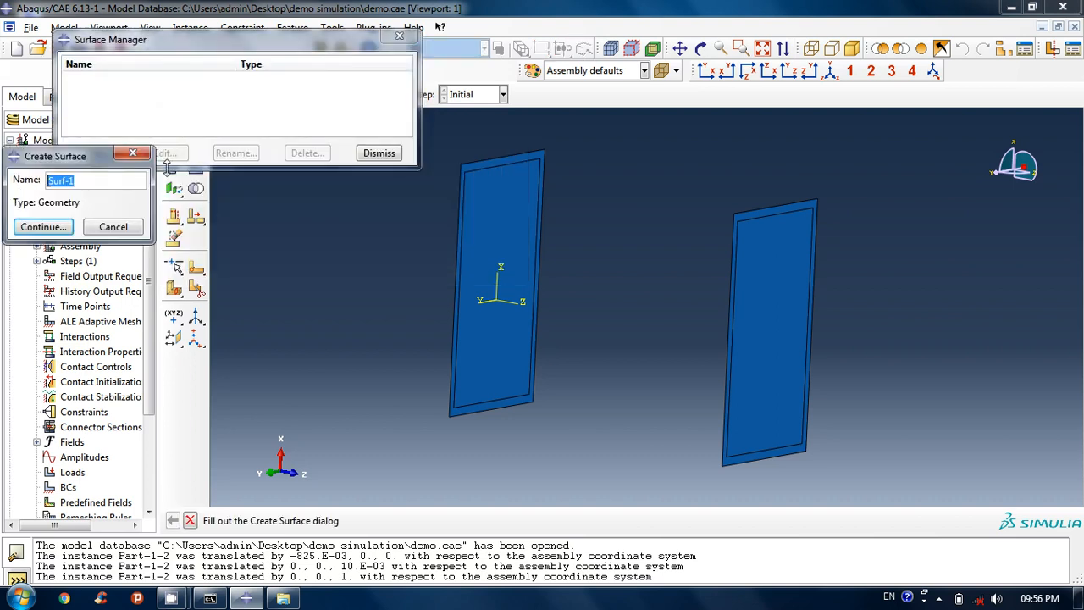
pyautogui.click(89, 182)
pyautogui.press('BackSpace')
pyautogui.press('BackSpace')
pyautogui.press('BackSpace')
pyautogui.press('BackSpace')
pyautogui.press('BackSpace')
pyautogui.press('BackSpace')
pyautogui.write('SideSurf_1')
pyautogui.click(44, 227)
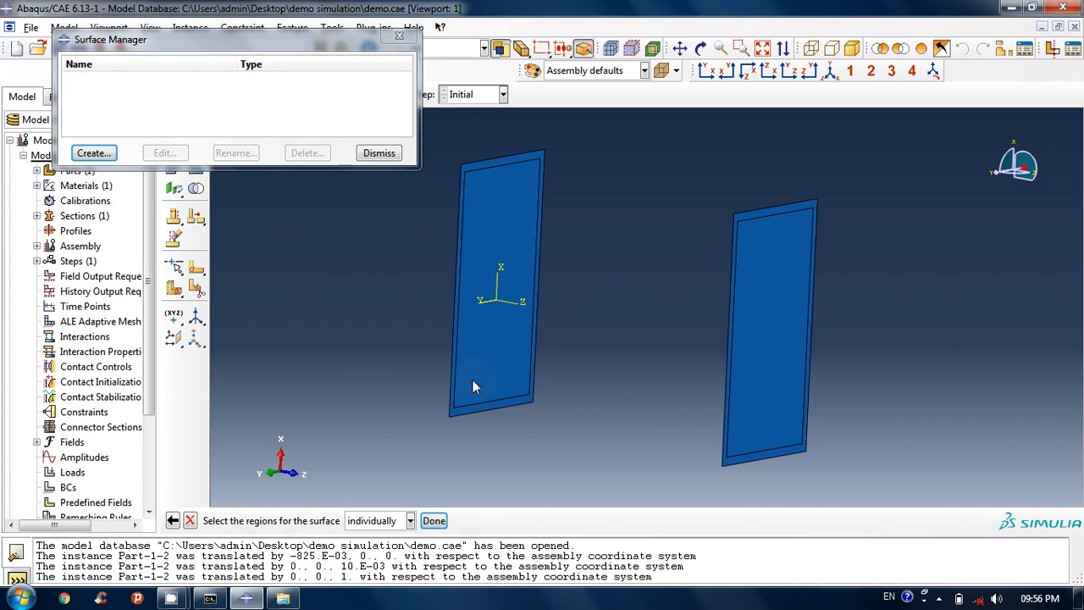
# - Define SideSurf_1 from the outer border face of the plate at the origin, using its Brown side
pyautogui.click(488, 412)
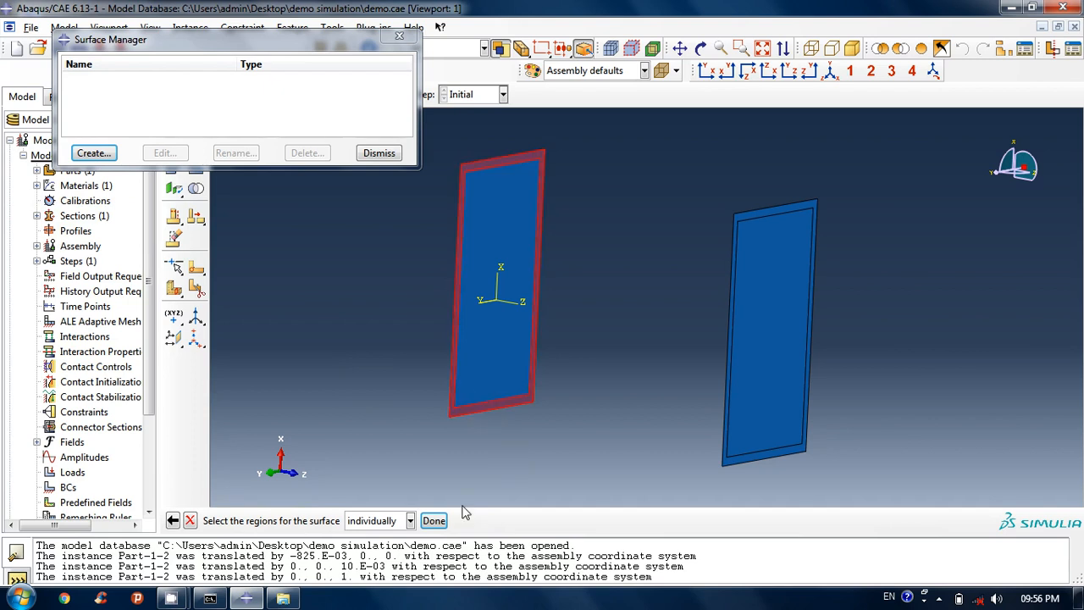
pyautogui.click(434, 521)
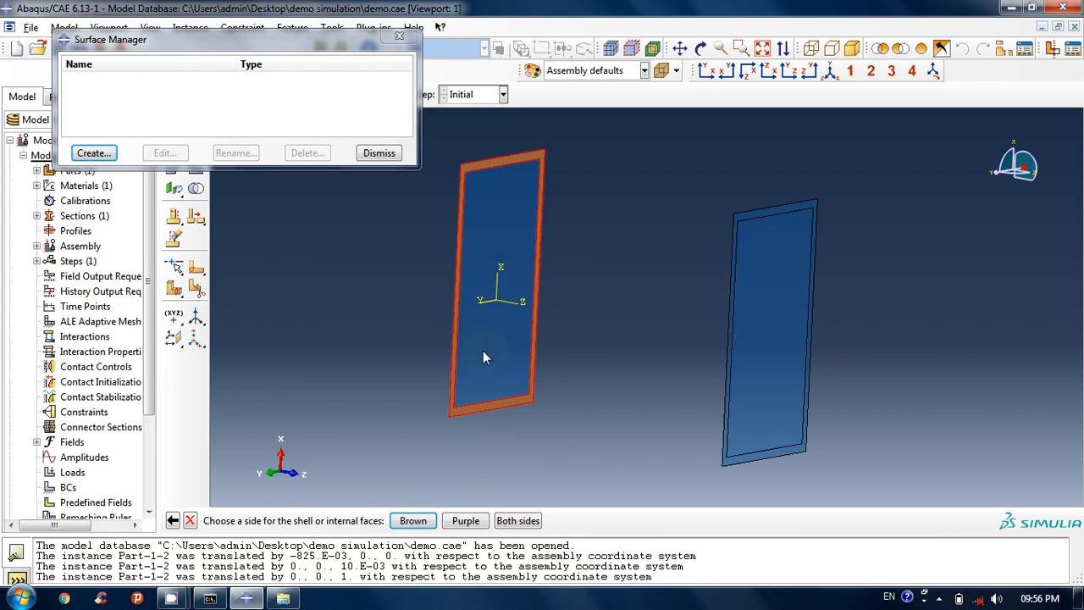
pyautogui.keyDown('ctrl'); pyautogui.keyDown('alt'); pyautogui.moveTo(577, 333); pyautogui.dragTo(738, 339); pyautogui.keyUp('alt'); pyautogui.keyUp('ctrl')
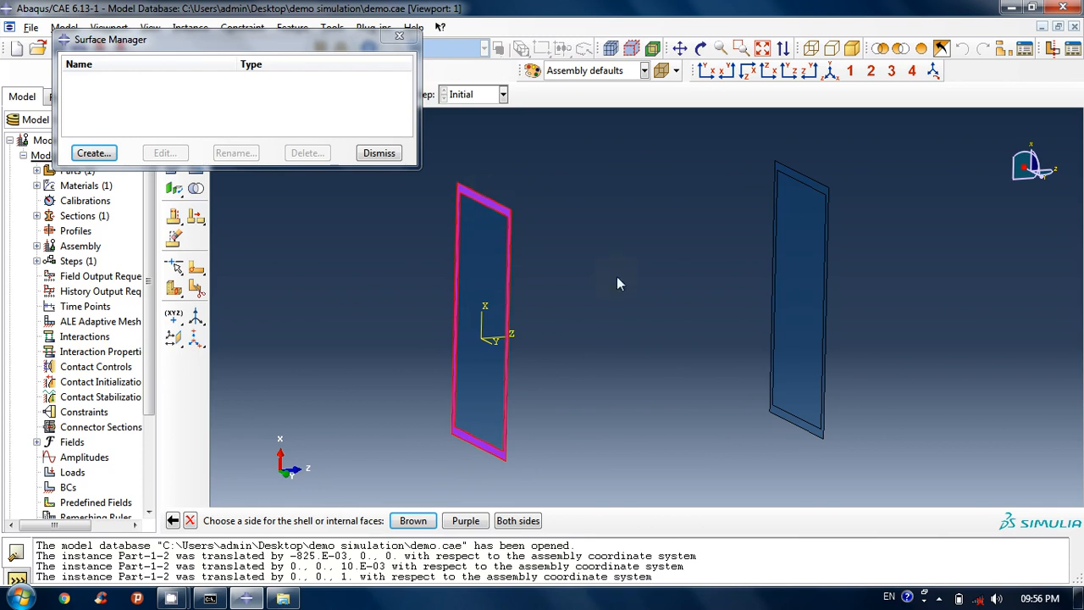
pyautogui.moveTo(803, 340)
pyautogui.keyDown('ctrl'); pyautogui.keyDown('alt'); pyautogui.mouseDown()
pyautogui.moveTo(644, 321)
pyautogui.moveTo(675, 332)
pyautogui.moveTo(650, 339)
pyautogui.mouseUp(); pyautogui.keyUp('alt'); pyautogui.keyUp('ctrl')
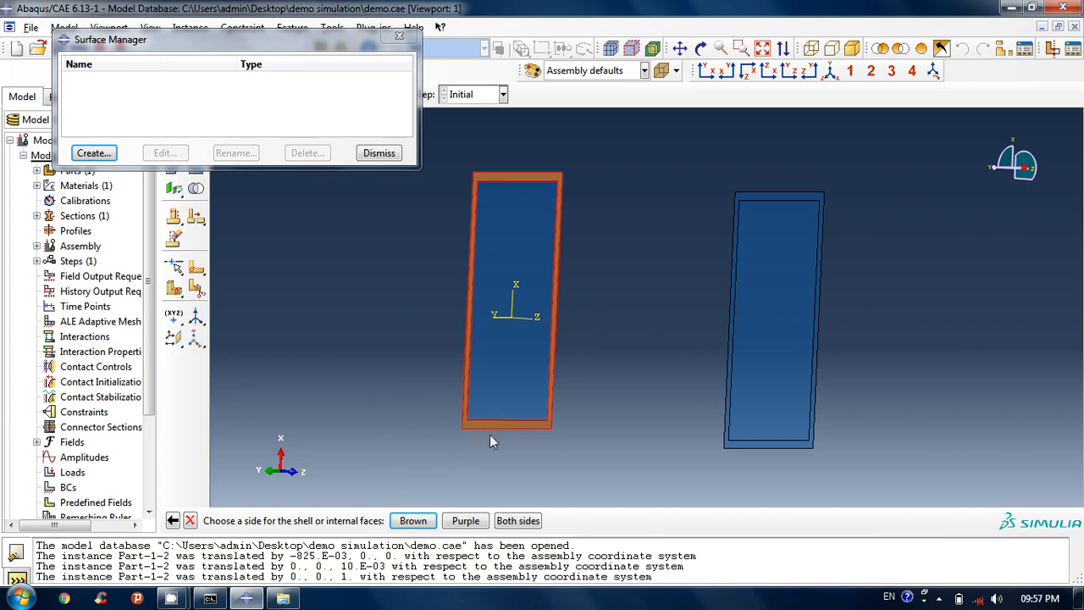
pyautogui.click(414, 521)
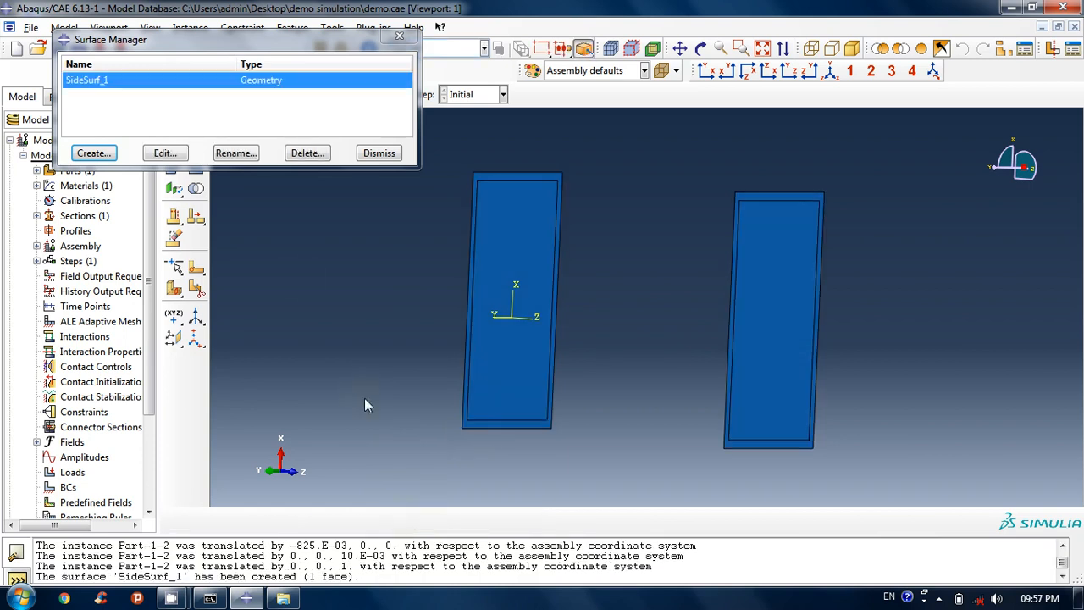
# - Create geometry surface Side_surf_2 from the outer border face of the plate translated along Z, using its Purple side
pyautogui.click(95, 154)
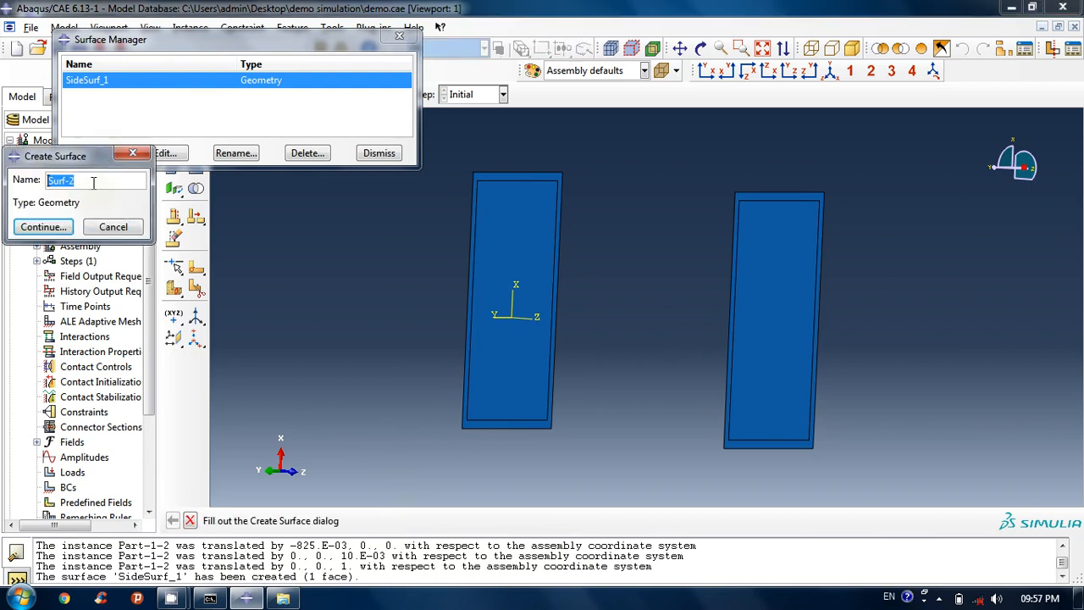
pyautogui.write('Side_surf_')
pyautogui.click(51, 227)
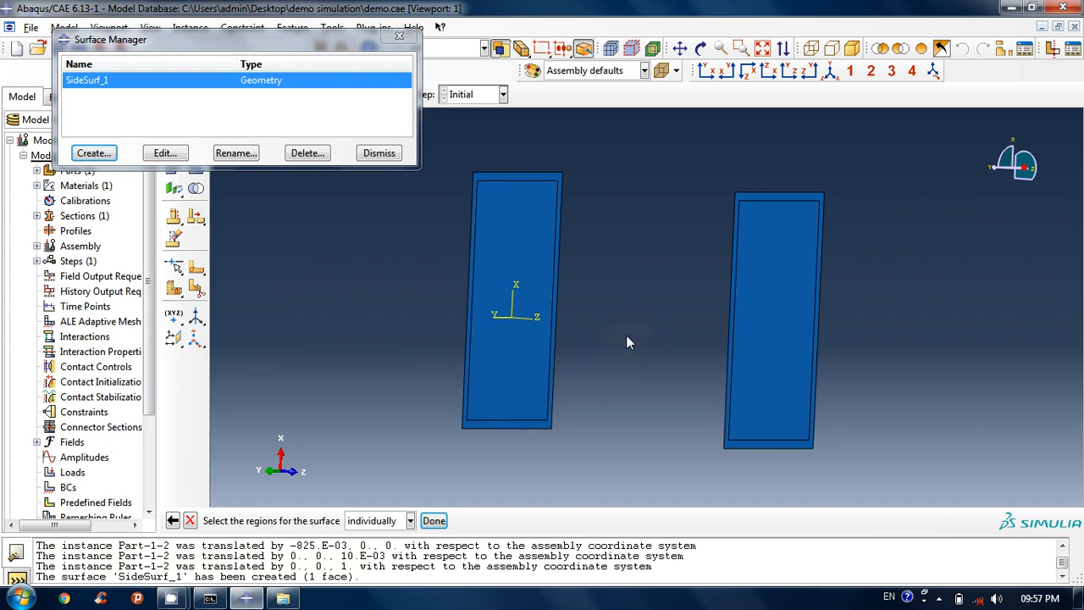
pyautogui.moveTo(625, 334)
pyautogui.keyDown('ctrl'); pyautogui.keyDown('alt'); pyautogui.mouseDown()
pyautogui.moveTo(811, 322)
pyautogui.moveTo(797, 317)
pyautogui.mouseUp(); pyautogui.keyUp('alt'); pyautogui.keyUp('ctrl')
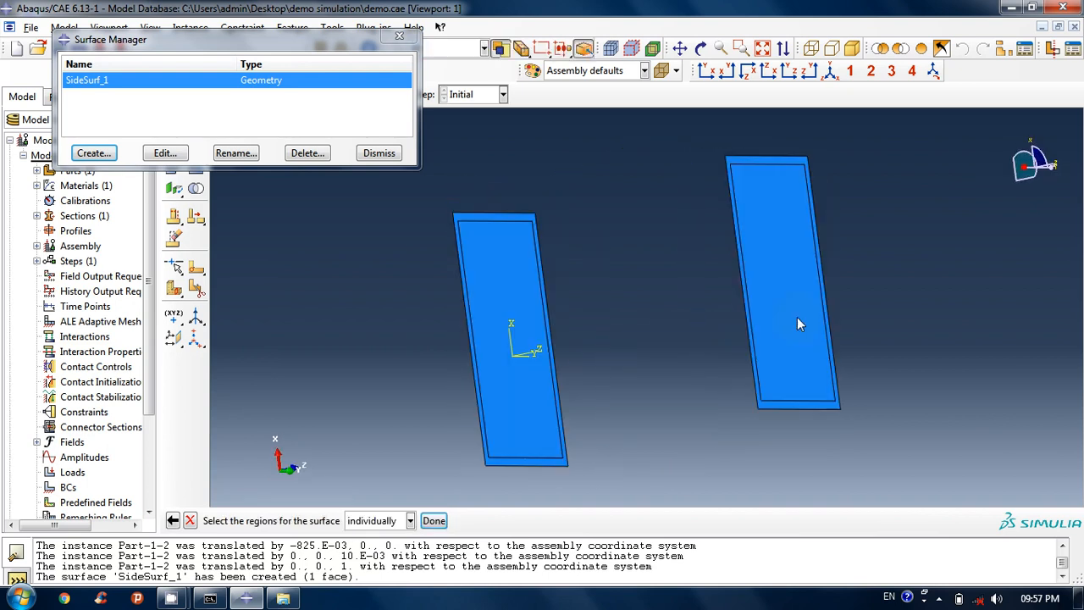
pyautogui.click(751, 163)
pyautogui.click(757, 167)
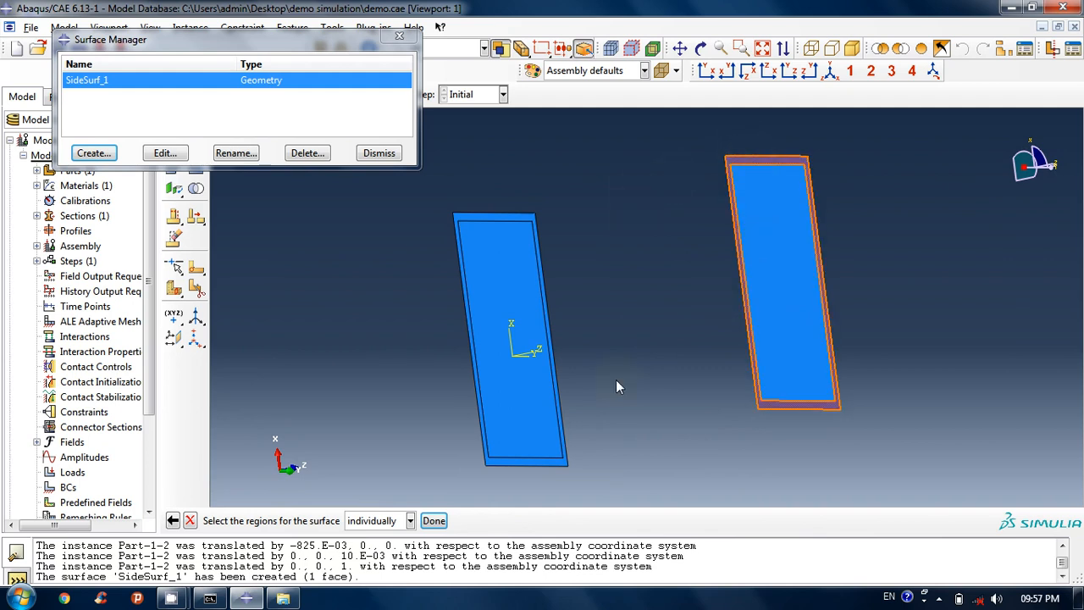
pyautogui.click(579, 369)
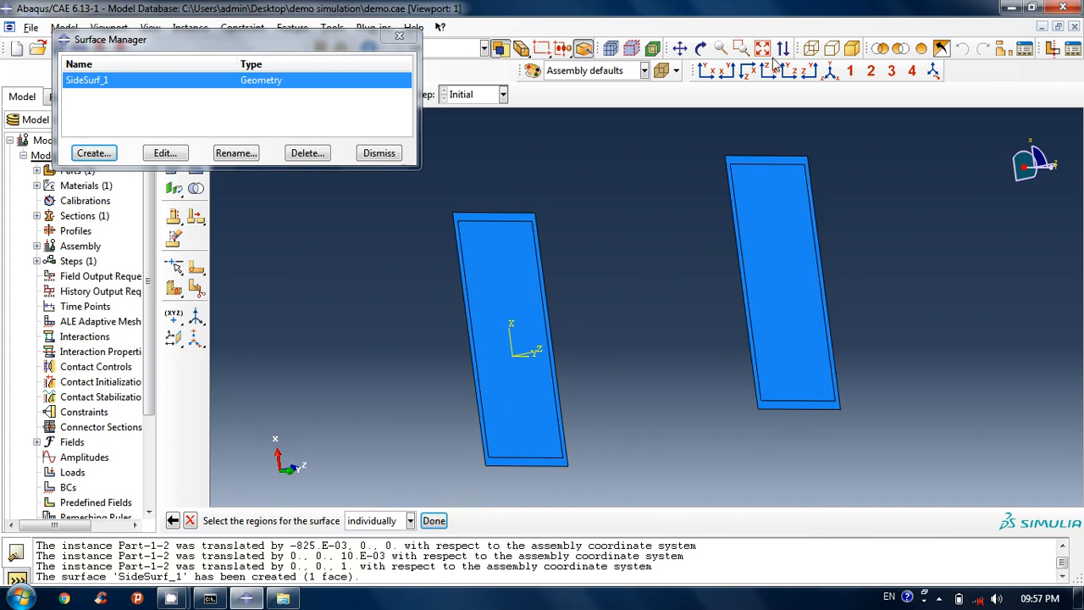
pyautogui.click(762, 161)
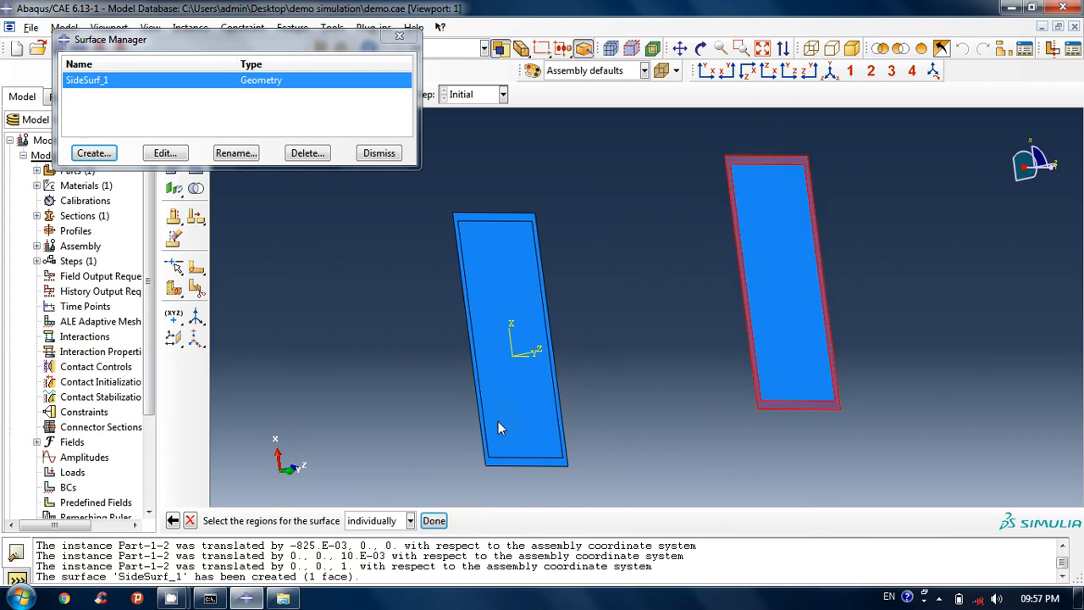
pyautogui.click(434, 520)
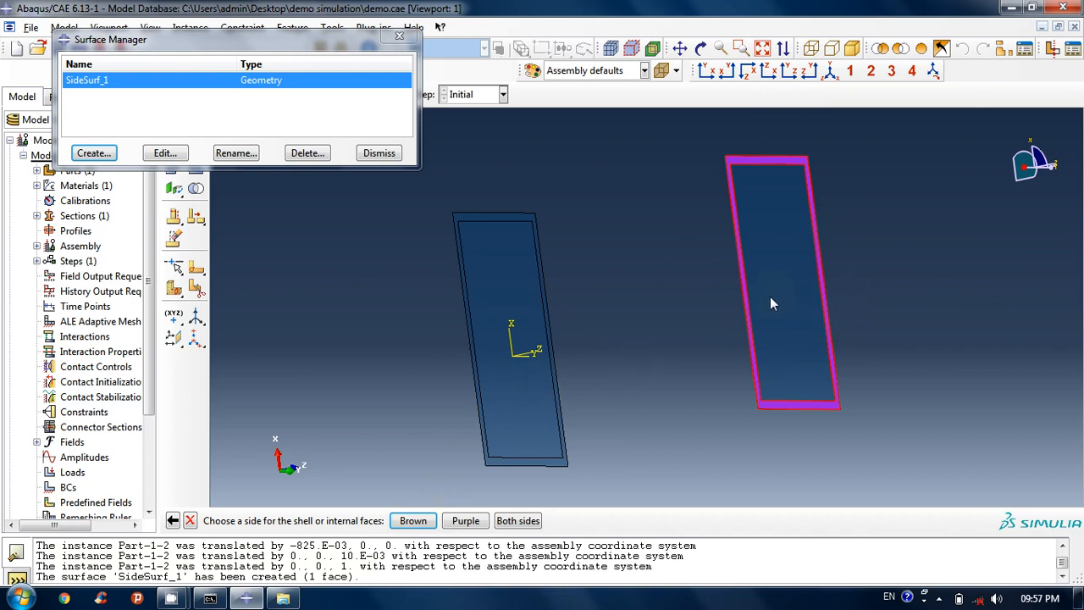
pyautogui.moveTo(794, 284)
pyautogui.keyDown('ctrl'); pyautogui.keyDown('alt'); pyautogui.mouseDown()
pyautogui.moveTo(754, 285)
pyautogui.moveTo(787, 274)
pyautogui.moveTo(787, 290)
pyautogui.mouseUp(); pyautogui.keyUp('alt'); pyautogui.keyUp('ctrl')
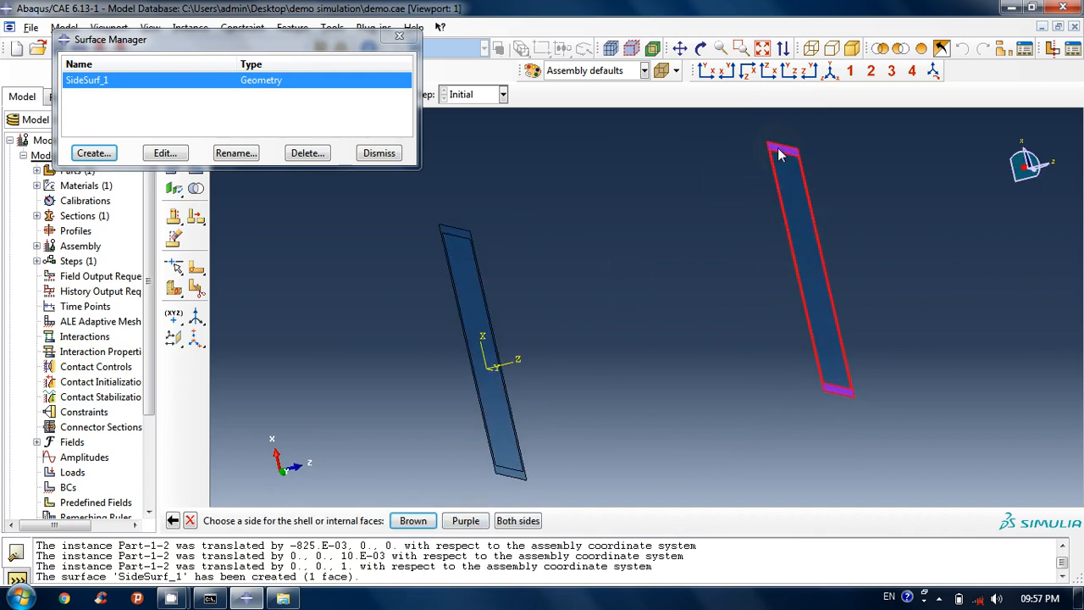
pyautogui.click(465, 520)
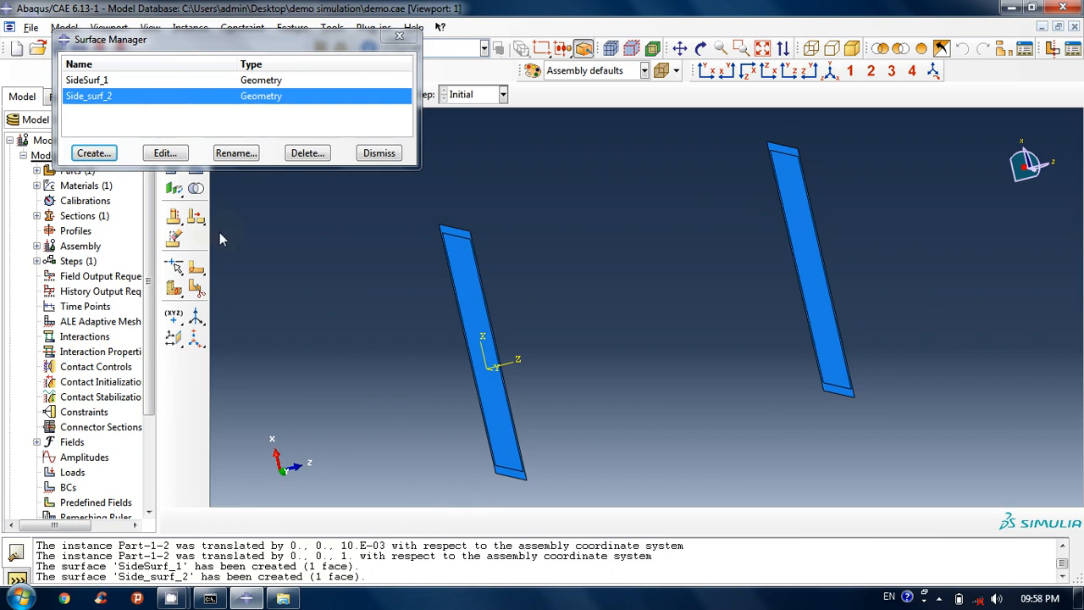
# - Start a geometry surface named LoadSurf and select the inner rectangular faces of both plates as its regions
pyautogui.keyDown('ctrl'); pyautogui.keyDown('alt'); pyautogui.moveTo(712, 310); pyautogui.dragTo(652, 320); pyautogui.keyUp('alt'); pyautogui.keyUp('ctrl')
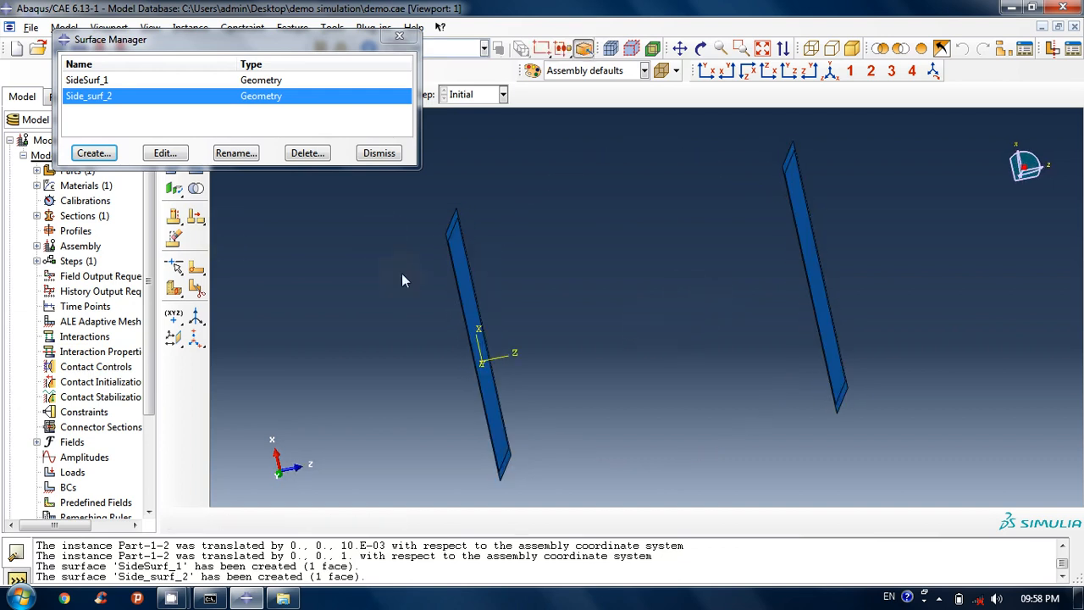
pyautogui.click(93, 155)
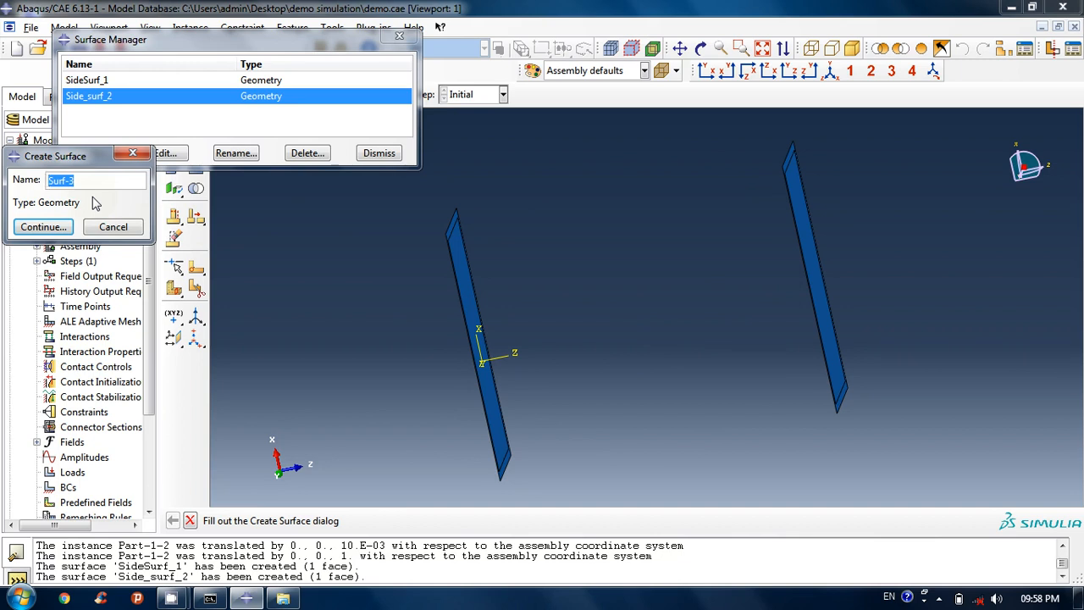
pyautogui.write('LoadSurf')
pyautogui.click(43, 227)
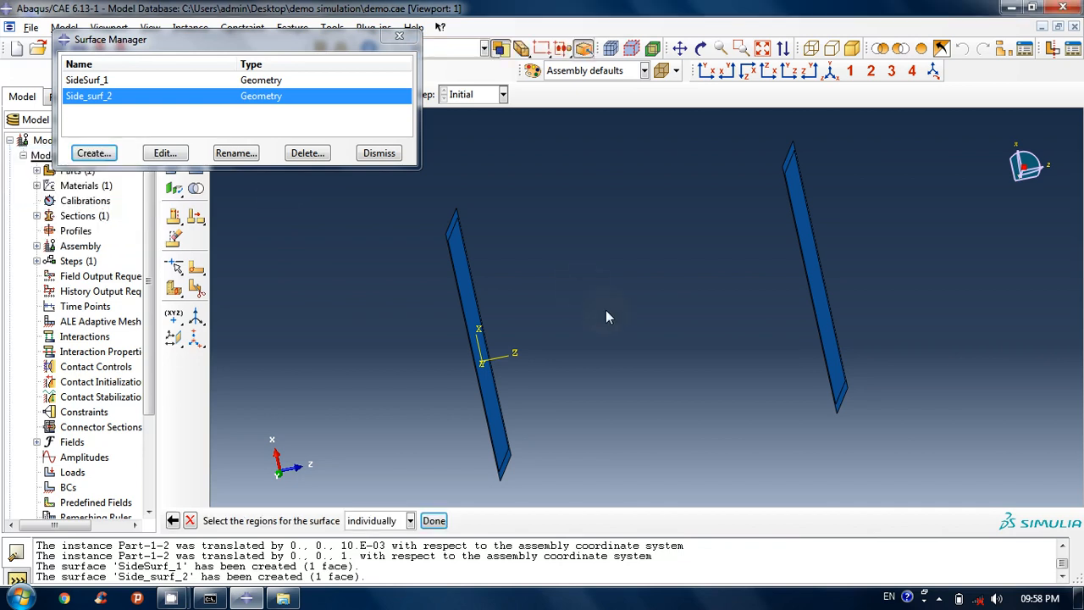
pyautogui.keyDown('ctrl'); pyautogui.keyDown('alt'); pyautogui.moveTo(743, 338); pyautogui.dragTo(592, 332); pyautogui.keyUp('alt'); pyautogui.keyUp('ctrl')
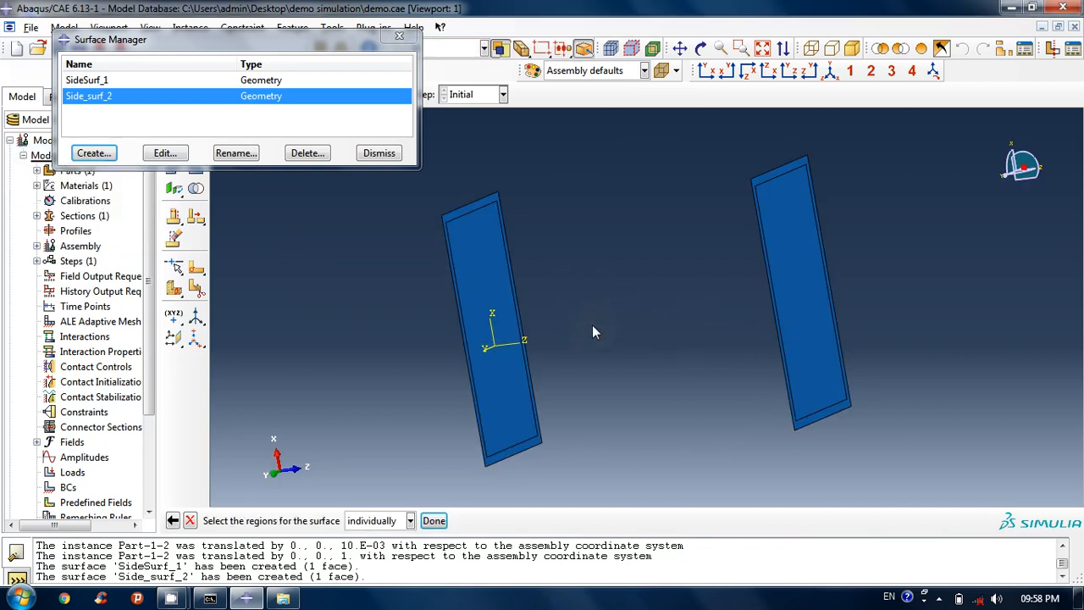
pyautogui.click(482, 266)
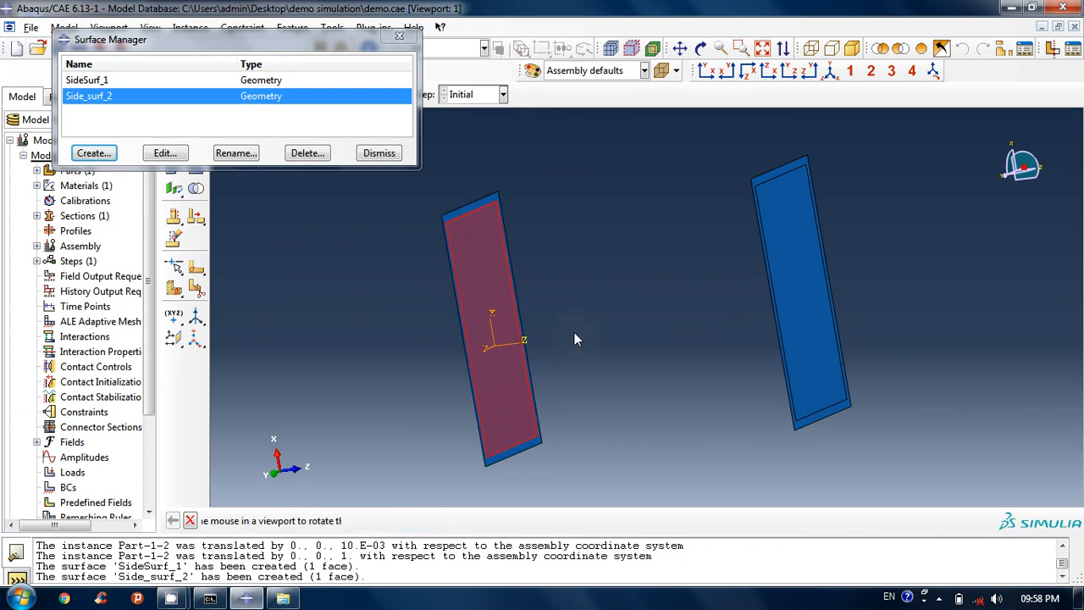
pyautogui.keyDown('ctrl'); pyautogui.keyDown('alt'); pyautogui.moveTo(575, 332); pyautogui.dragTo(773, 246); pyautogui.keyUp('alt'); pyautogui.keyUp('ctrl')
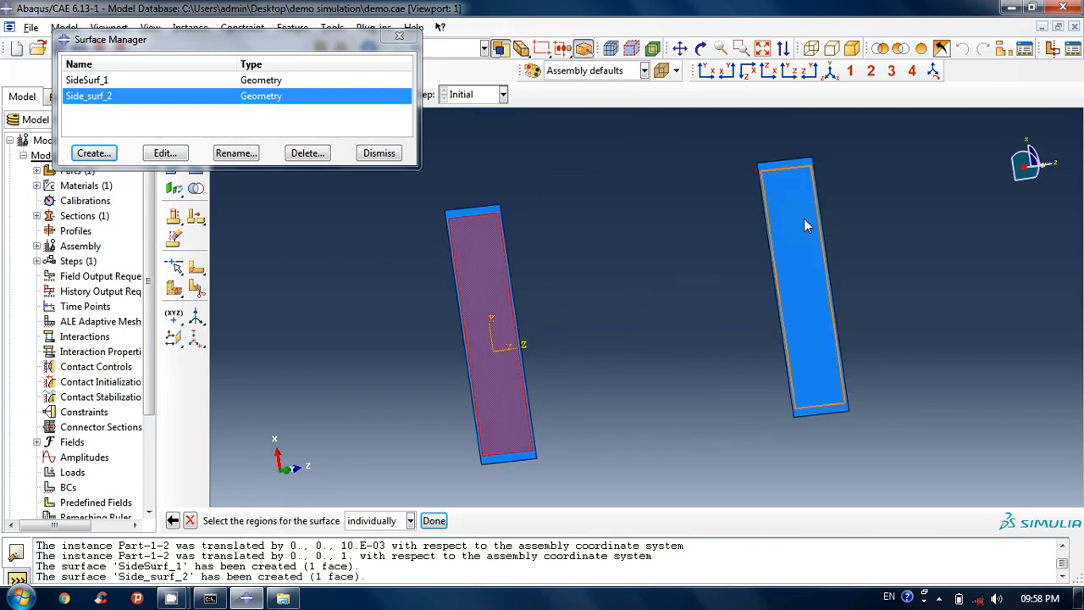
pyautogui.keyDown('shift'); pyautogui.click(804, 243); pyautogui.keyUp('shift')
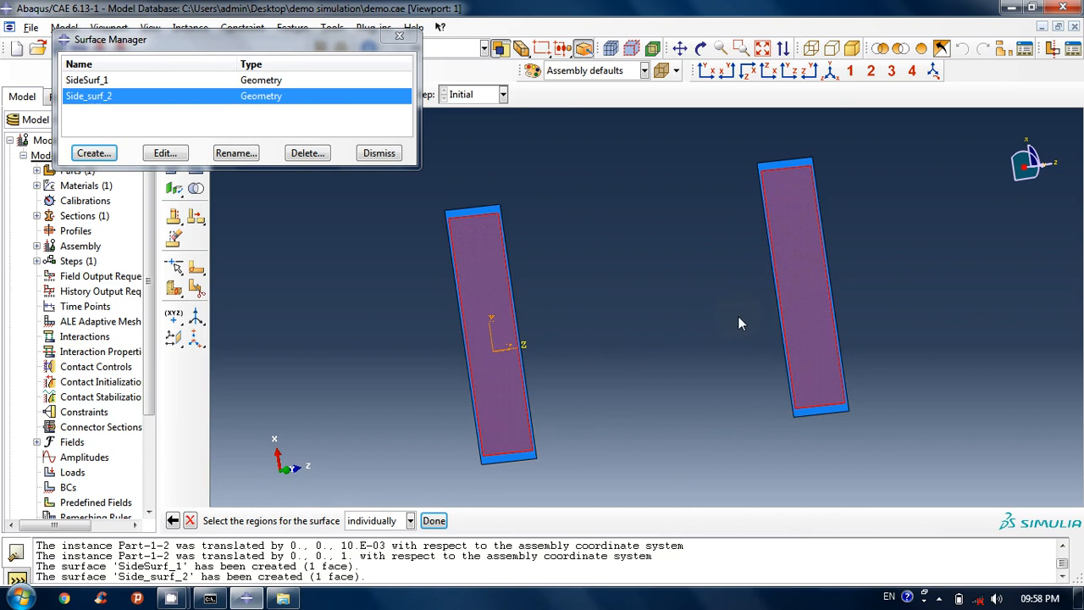
pyautogui.moveTo(800, 287)
pyautogui.keyDown('ctrl'); pyautogui.keyDown('alt'); pyautogui.mouseDown()
pyautogui.moveTo(719, 312)
pyautogui.moveTo(745, 302)
pyautogui.mouseUp(); pyautogui.keyUp('alt'); pyautogui.keyUp('ctrl')
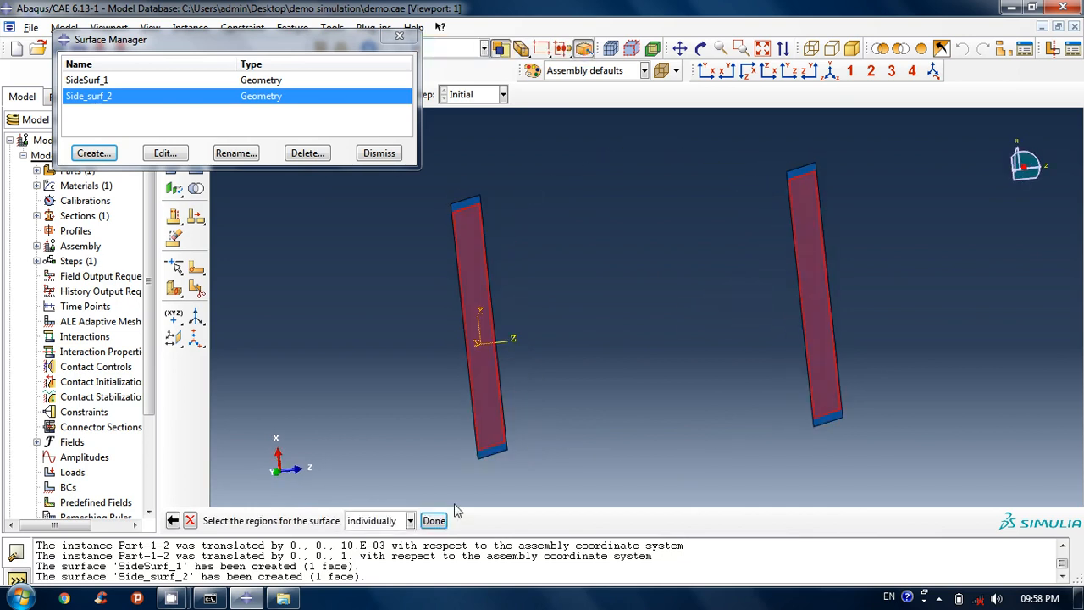
pyautogui.click(433, 522)
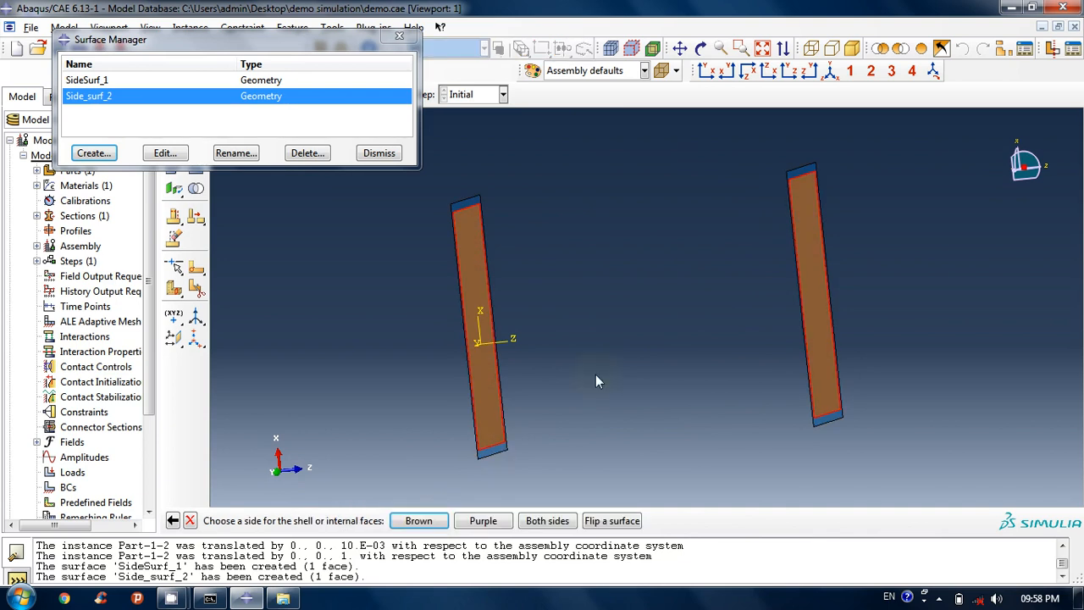
# - Flip the side on the plate offset along Z, complete LoadSurf with the Brown side, and close the Surface Manager
pyautogui.keyDown('ctrl'); pyautogui.keyDown('alt'); pyautogui.moveTo(595, 374); pyautogui.dragTo(618, 343); pyautogui.keyUp('alt'); pyautogui.keyUp('ctrl')
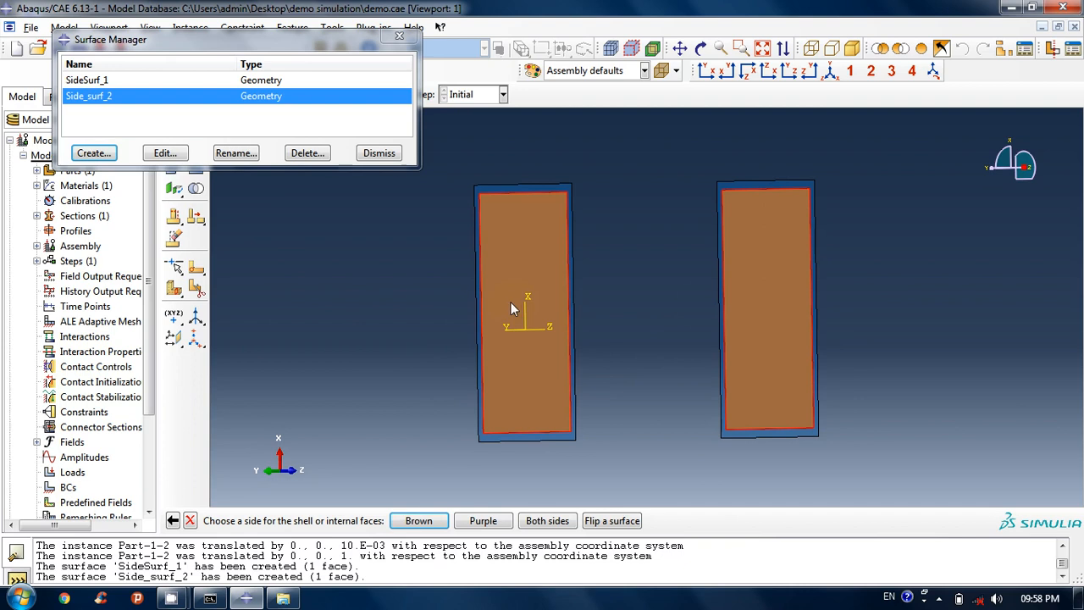
pyautogui.keyDown('ctrl'); pyautogui.keyDown('alt'); pyautogui.moveTo(523, 301); pyautogui.dragTo(721, 316); pyautogui.keyUp('alt'); pyautogui.keyUp('ctrl')
pyautogui.keyDown('ctrl'); pyautogui.keyDown('alt'); pyautogui.moveTo(599, 340); pyautogui.dragTo(652, 344); pyautogui.keyUp('alt'); pyautogui.keyUp('ctrl')
pyautogui.click(613, 521)
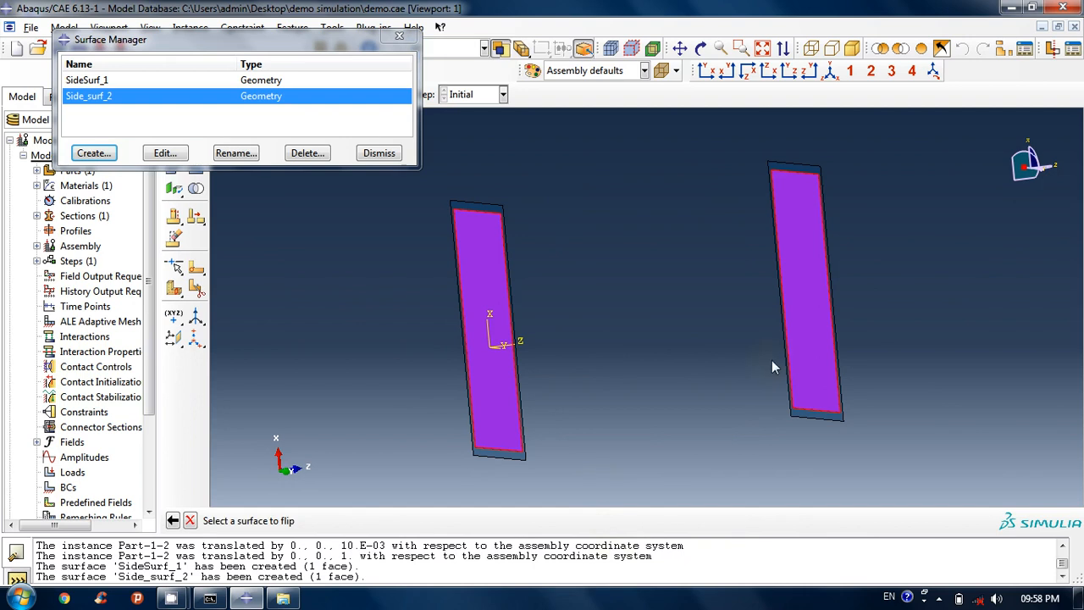
pyautogui.click(807, 348)
pyautogui.moveTo(770, 348)
pyautogui.keyDown('ctrl'); pyautogui.keyDown('alt'); pyautogui.mouseDown()
pyautogui.moveTo(777, 314)
pyautogui.moveTo(742, 320)
pyautogui.moveTo(769, 331)
pyautogui.moveTo(710, 329)
pyautogui.moveTo(764, 346)
pyautogui.moveTo(730, 349)
pyautogui.mouseUp(); pyautogui.keyUp('alt'); pyautogui.keyUp('ctrl')
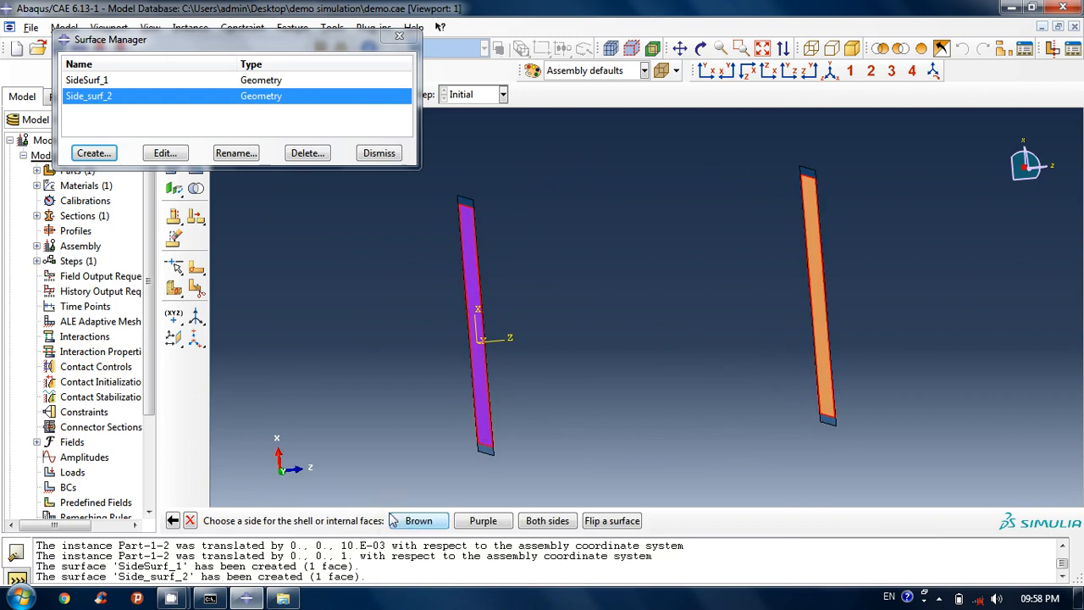
pyautogui.click(415, 523)
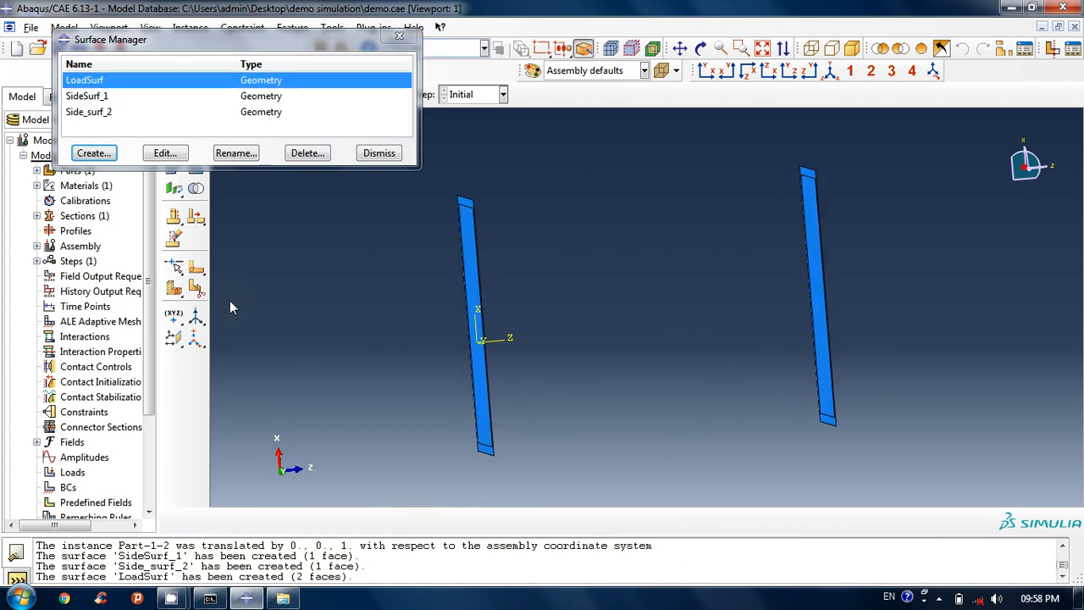
pyautogui.click(379, 155)
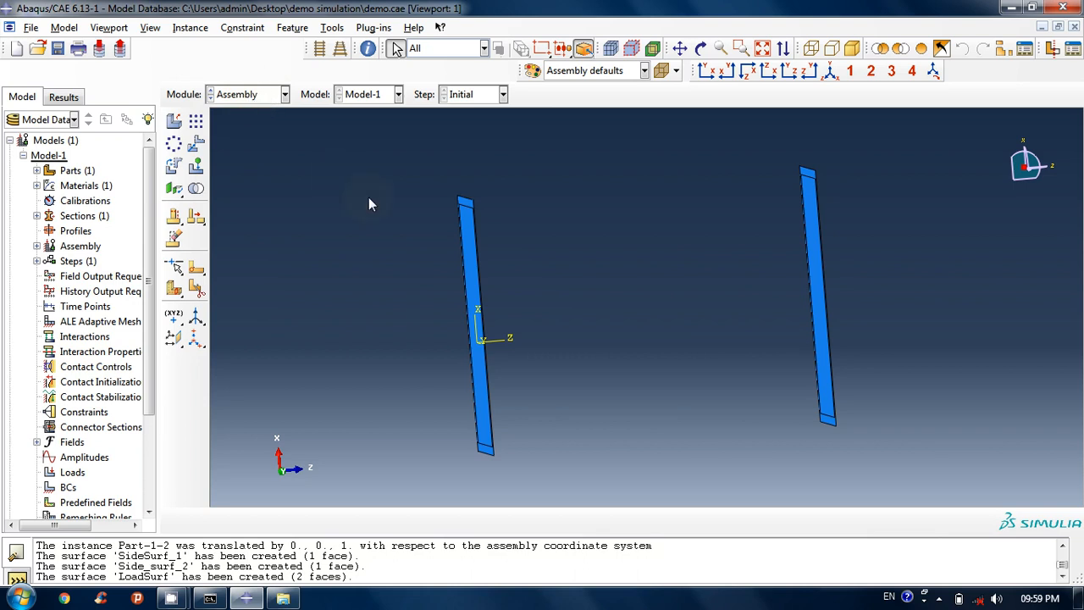
pyautogui.moveTo(750, 291)
pyautogui.keyDown('ctrl'); pyautogui.keyDown('alt'); pyautogui.mouseDown()
pyautogui.moveTo(669, 310)
pyautogui.moveTo(765, 284)
pyautogui.mouseUp(); pyautogui.keyUp('alt'); pyautogui.keyUp('ctrl')
pyautogui.click(781, 274)
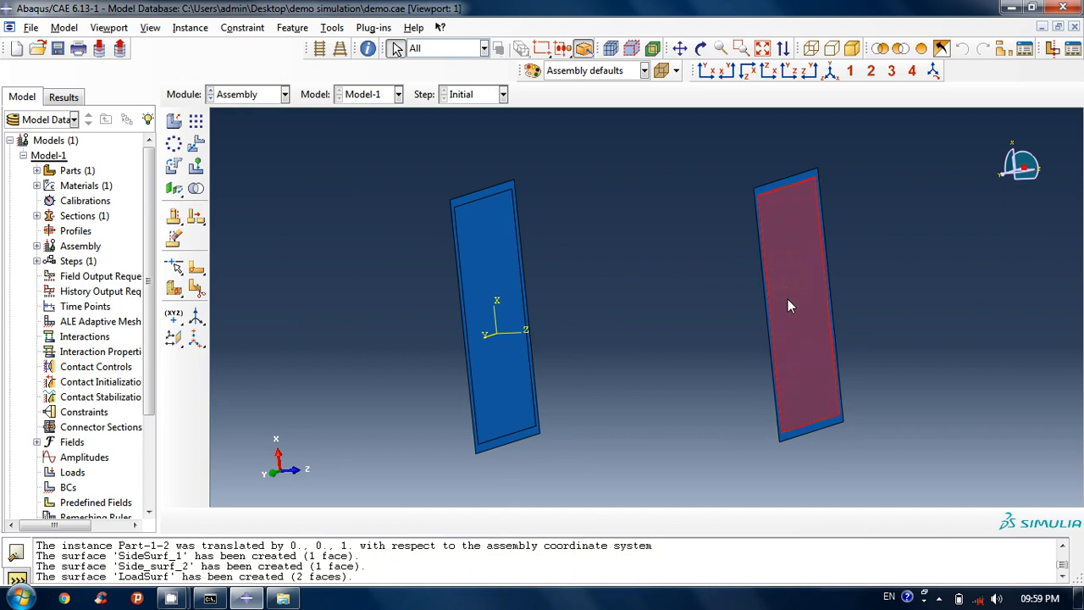
pyautogui.click(478, 280)
pyautogui.click(373, 267)
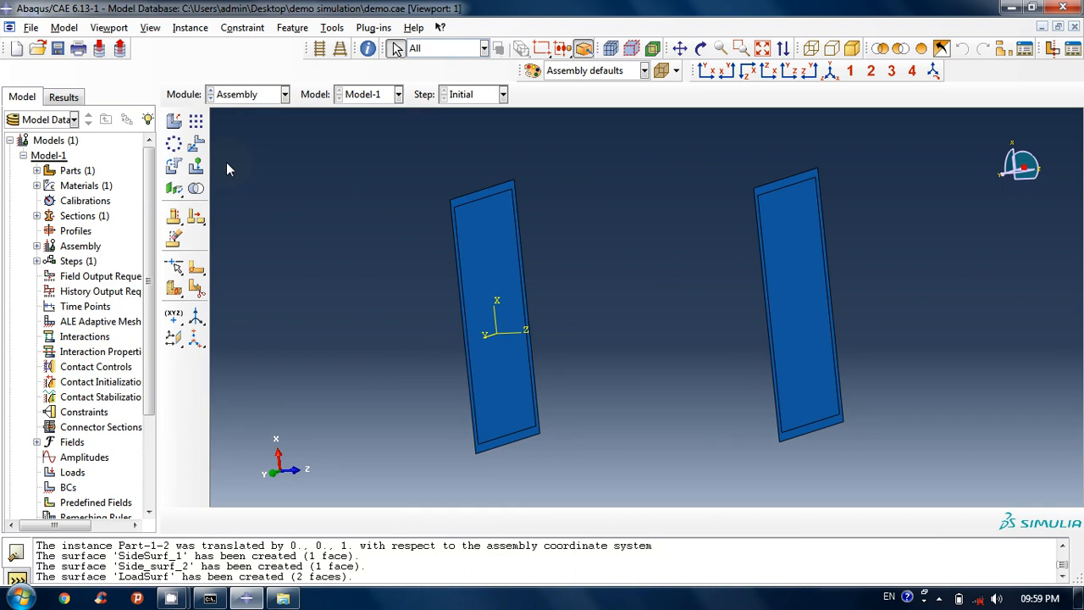
# - Translate the plate offset along Z onto the plate at the origin, using the midpoints of their lower outer edges as vector points
pyautogui.click(195, 145)
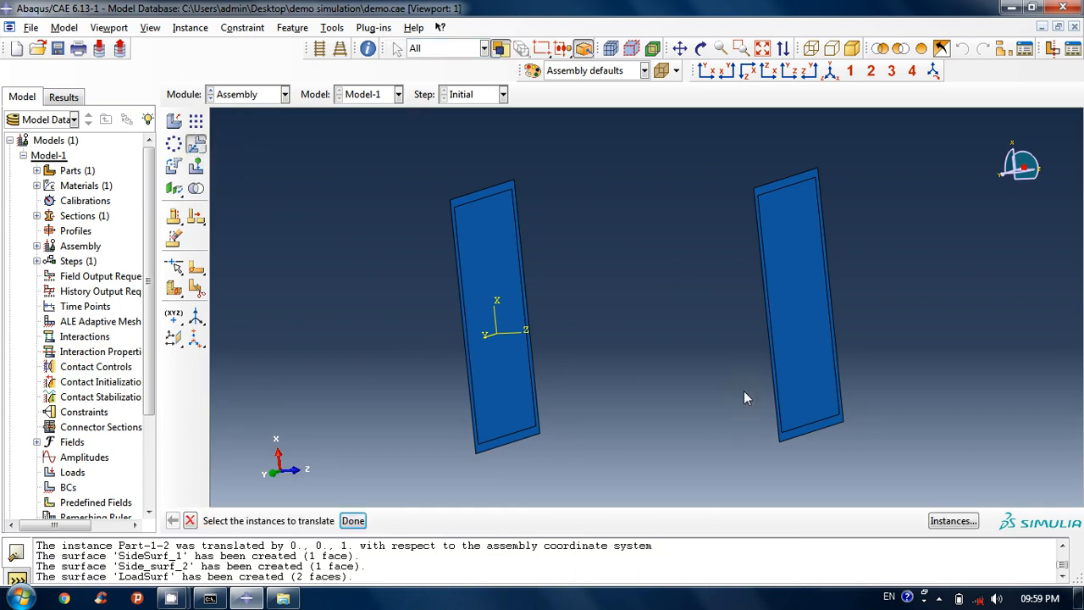
pyautogui.click(789, 303)
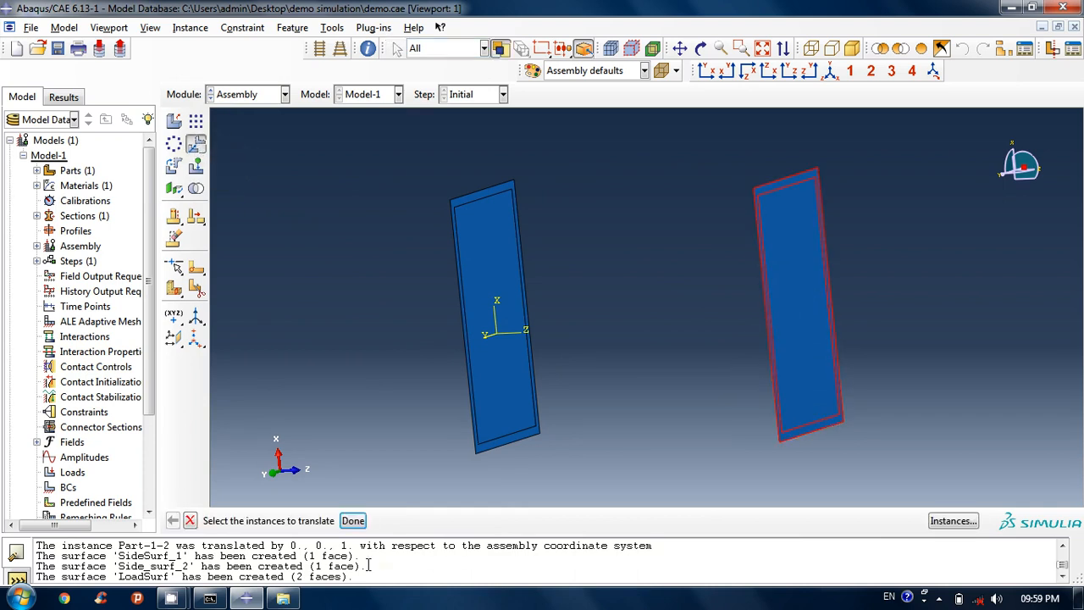
pyautogui.click(352, 520)
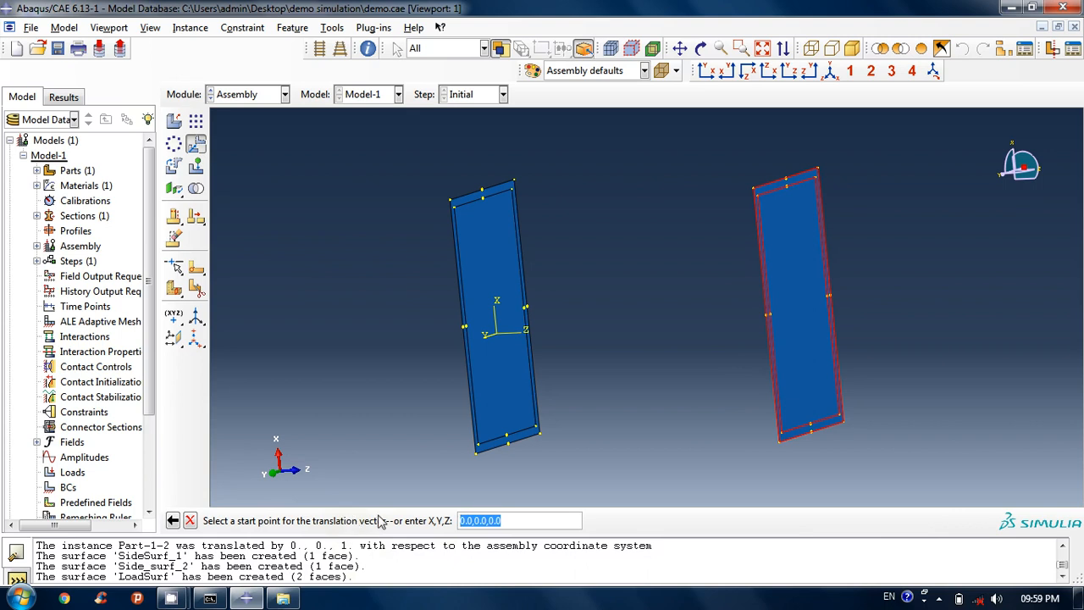
pyautogui.click(811, 437)
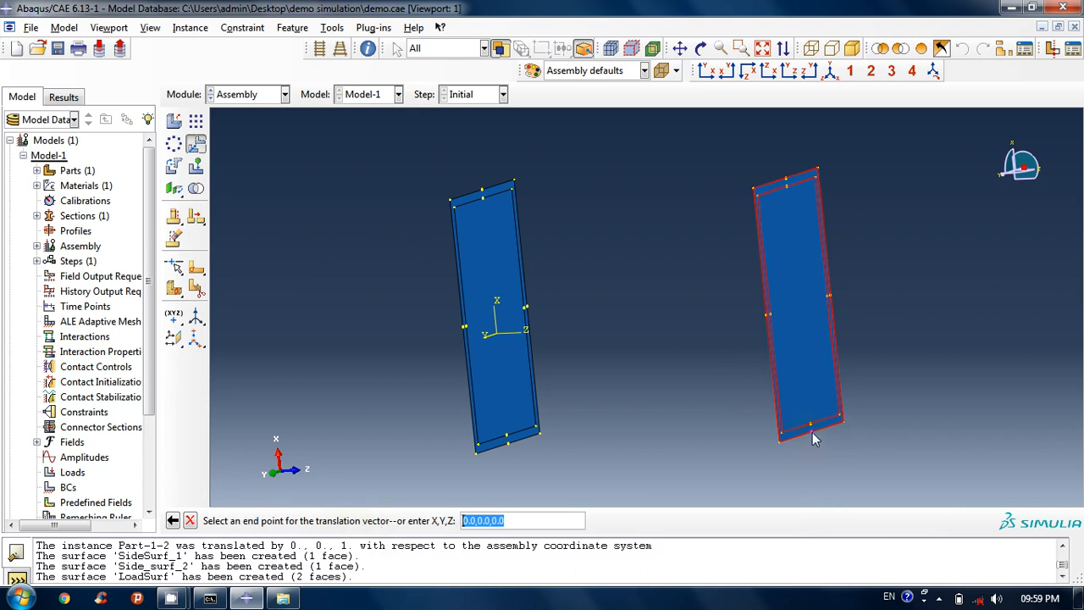
pyautogui.click(510, 445)
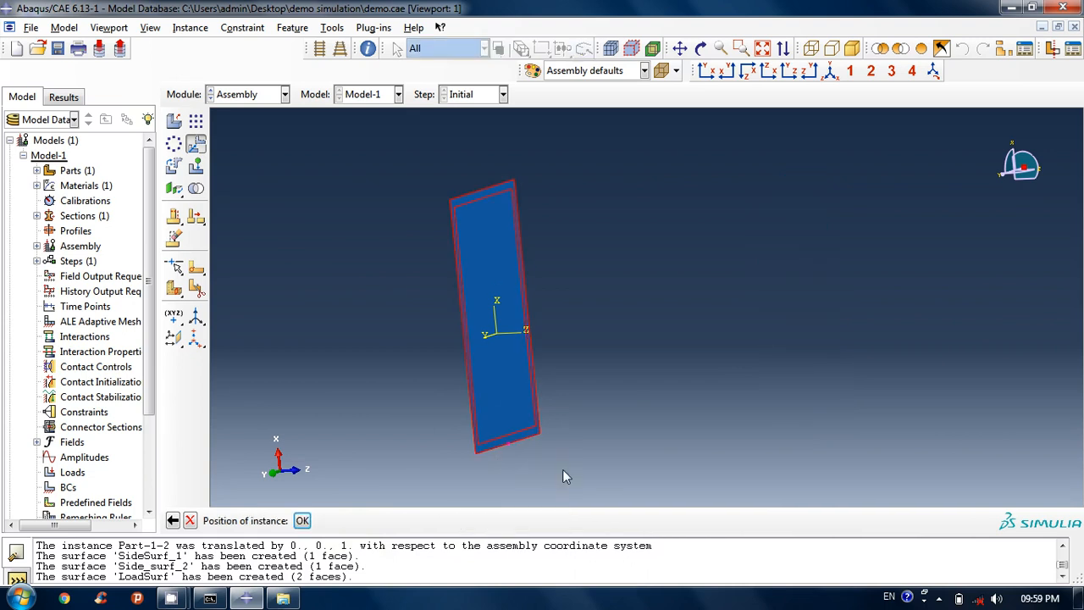
pyautogui.click(304, 521)
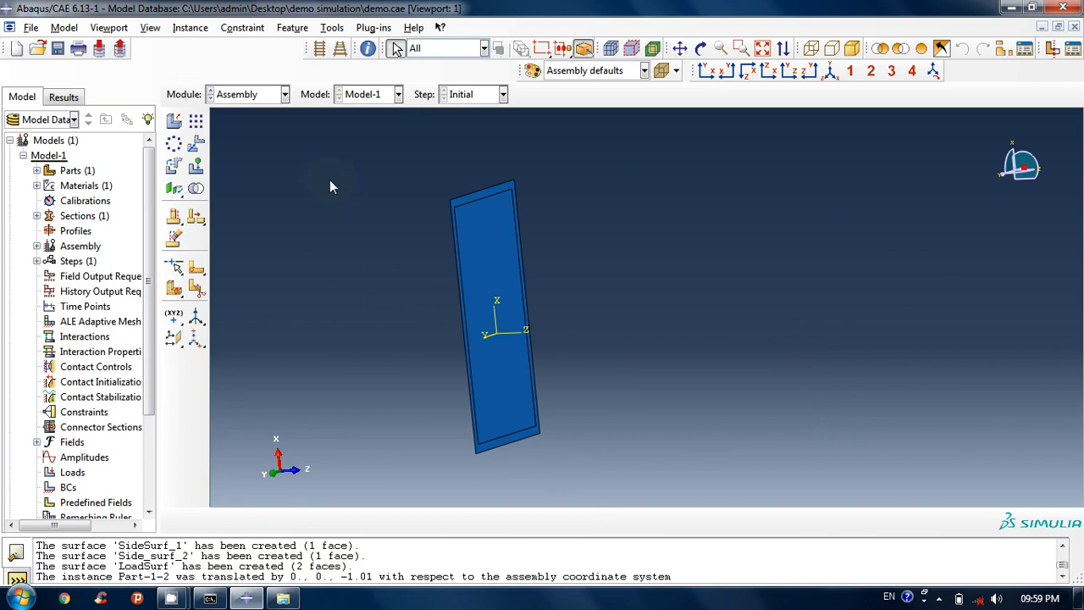
# - Switch to the Step module and create a Dynamic, Explicit step named Step-1 after the Initial step
pyautogui.click(276, 95)
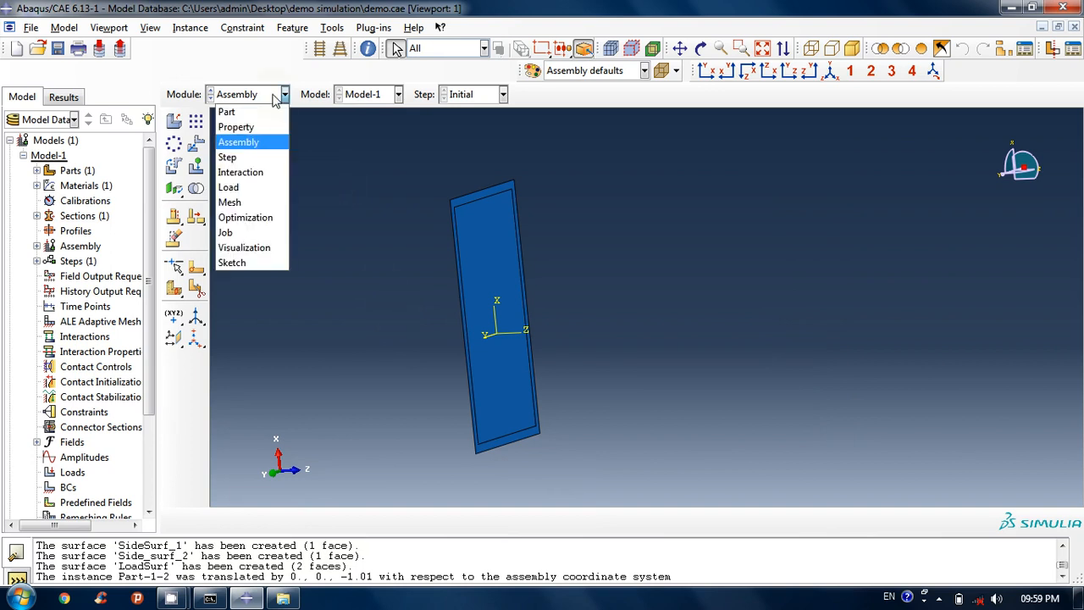
pyautogui.click(261, 161)
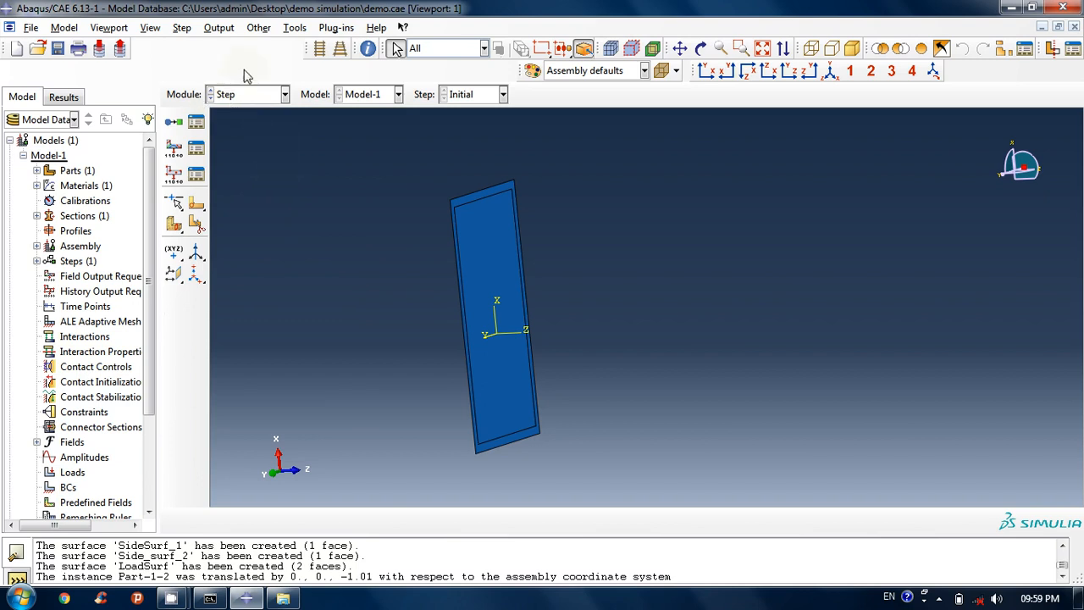
pyautogui.click(182, 28)
pyautogui.click(193, 45)
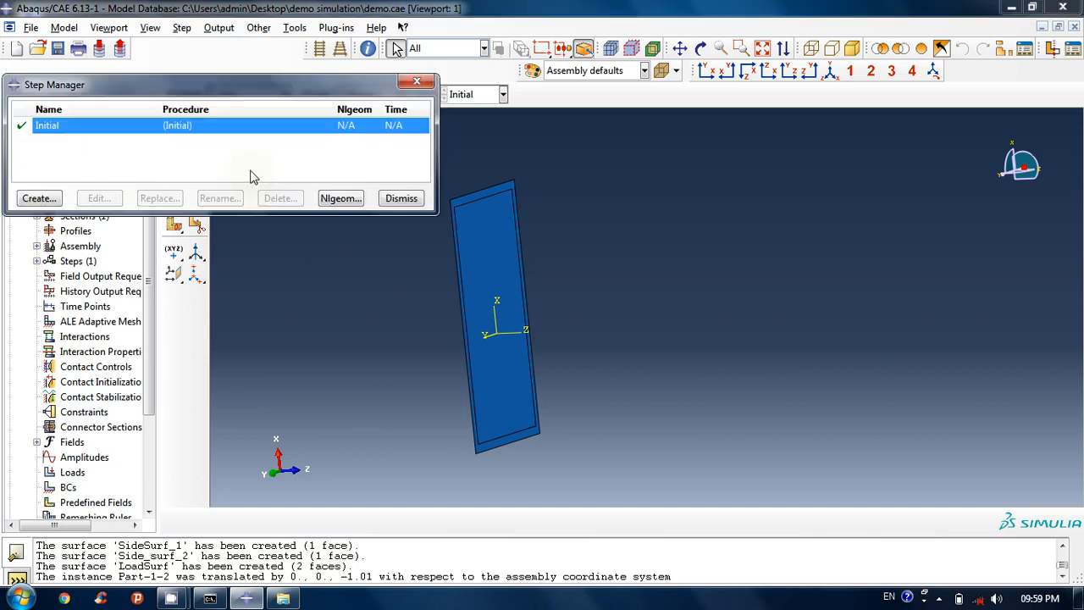
pyautogui.click(39, 199)
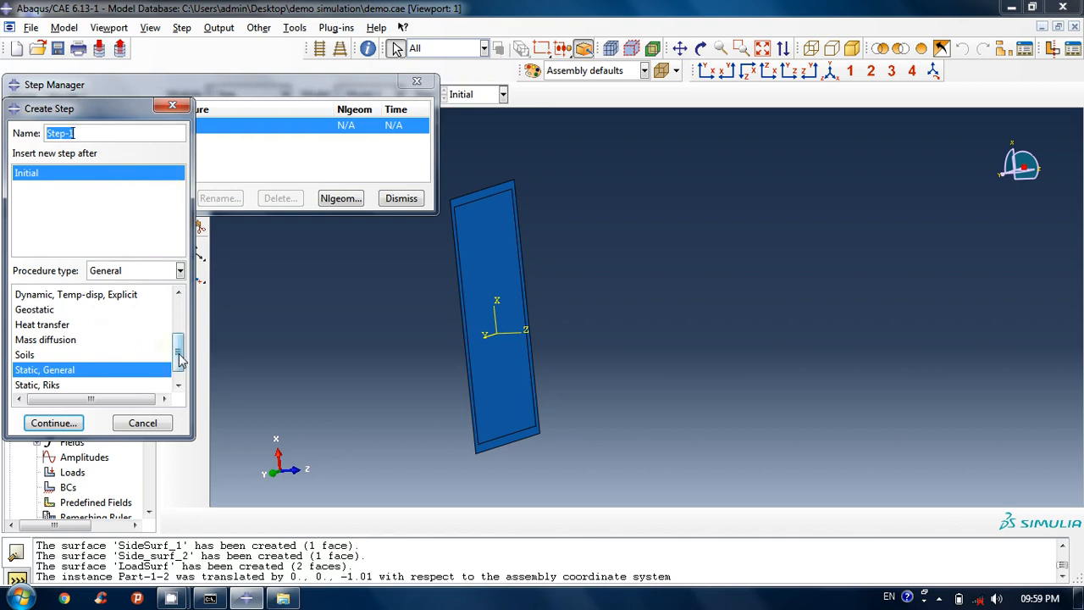
pyautogui.scroll(2, 180, 346)
pyautogui.scroll(2, 179, 346)
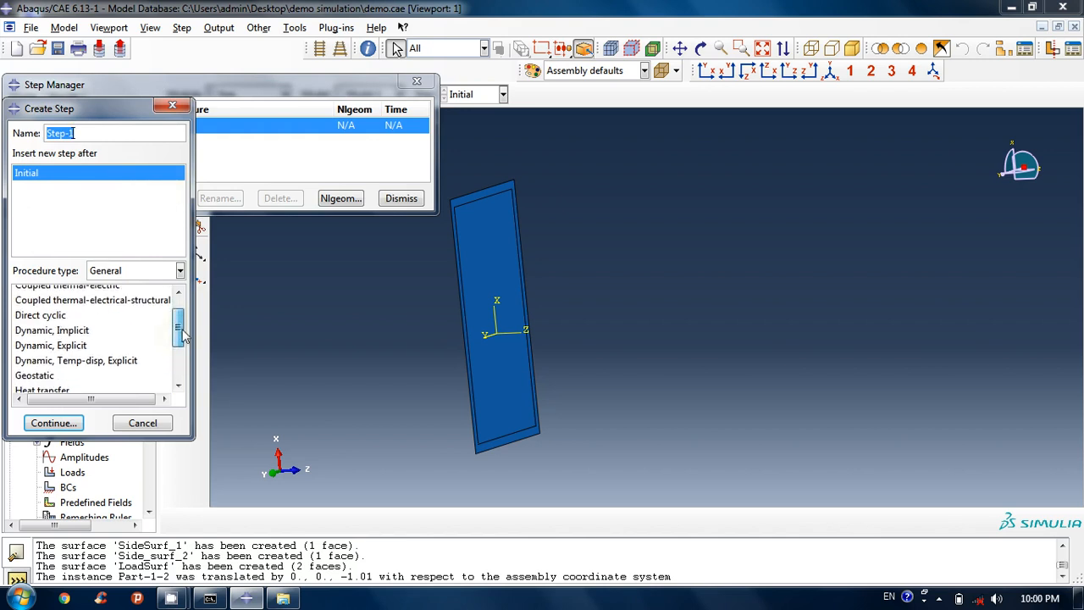
pyautogui.click(51, 347)
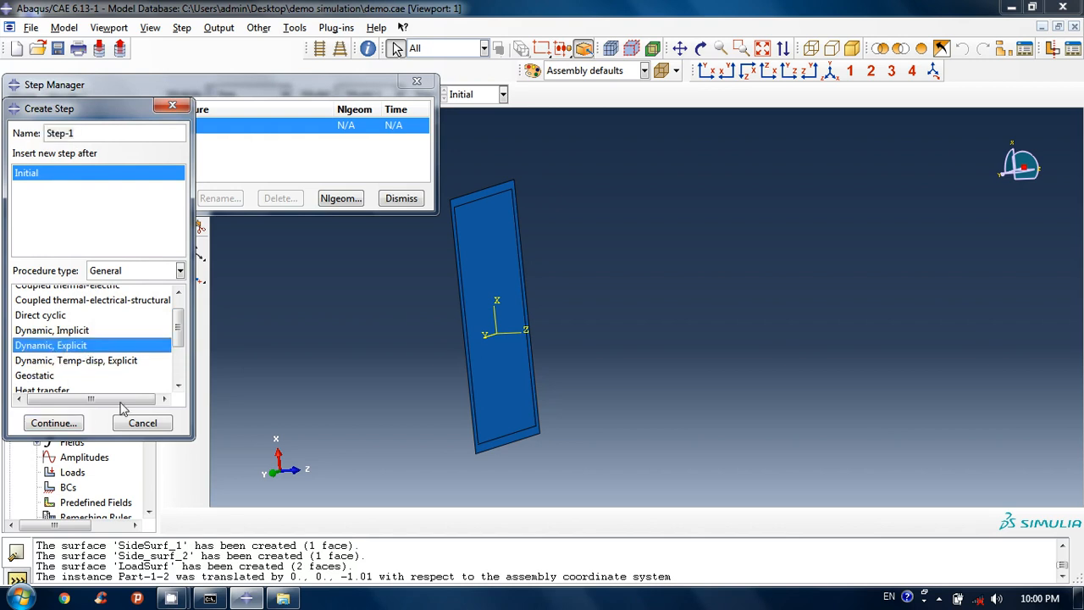
pyautogui.click(54, 423)
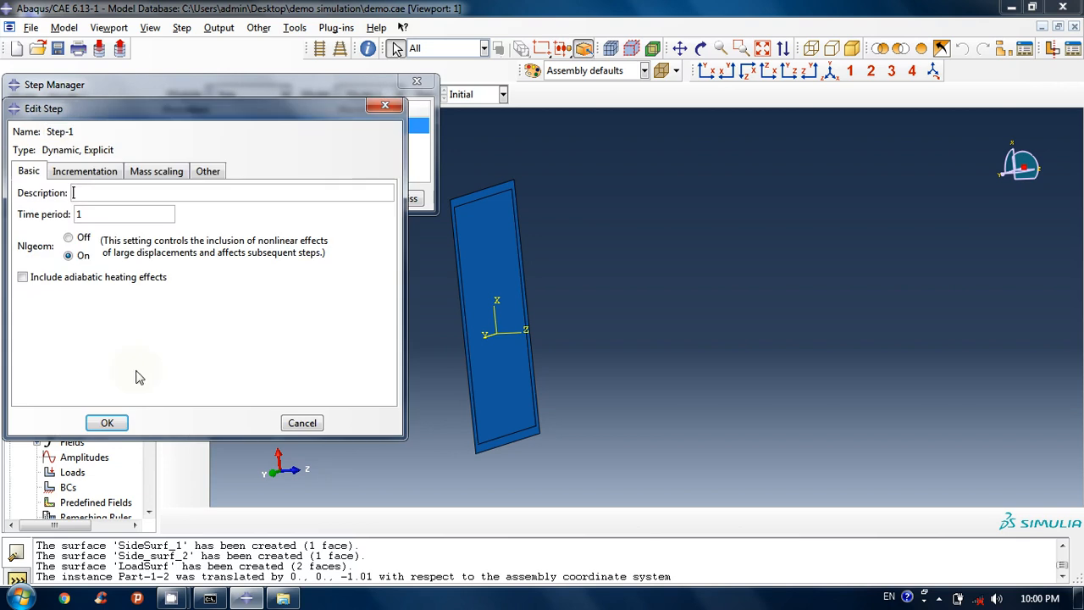
# - Set Step-1's time period to 0.01, review its incrementation, mass scaling and other settings, and accept the step
pyautogui.click(92, 214)
pyautogui.press('BackSpace')
pyautogui.write('0.01')
pyautogui.click(89, 173)
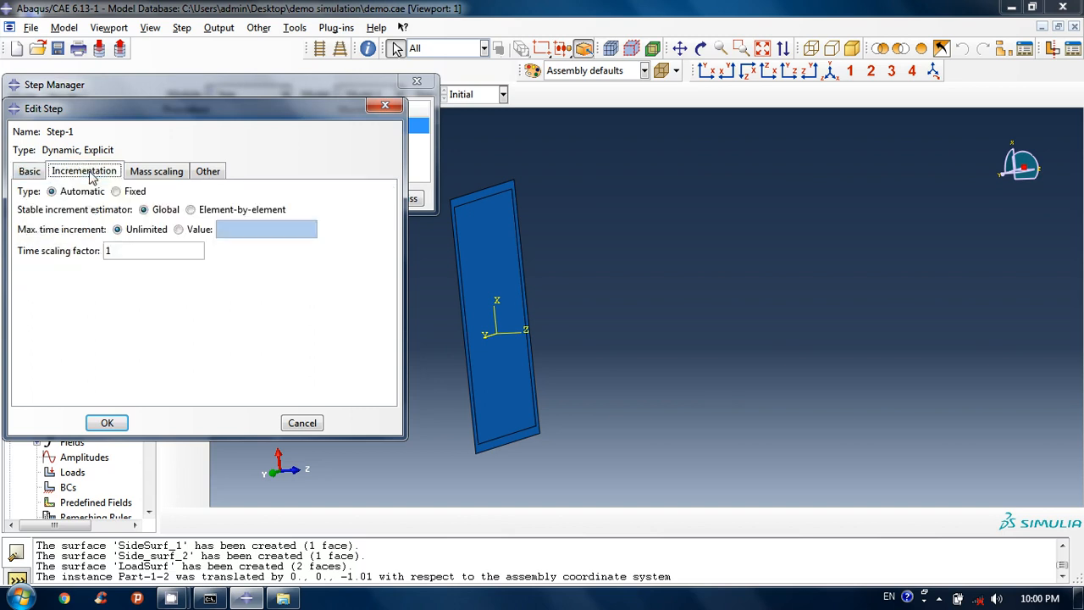
pyautogui.click(144, 174)
pyautogui.click(211, 174)
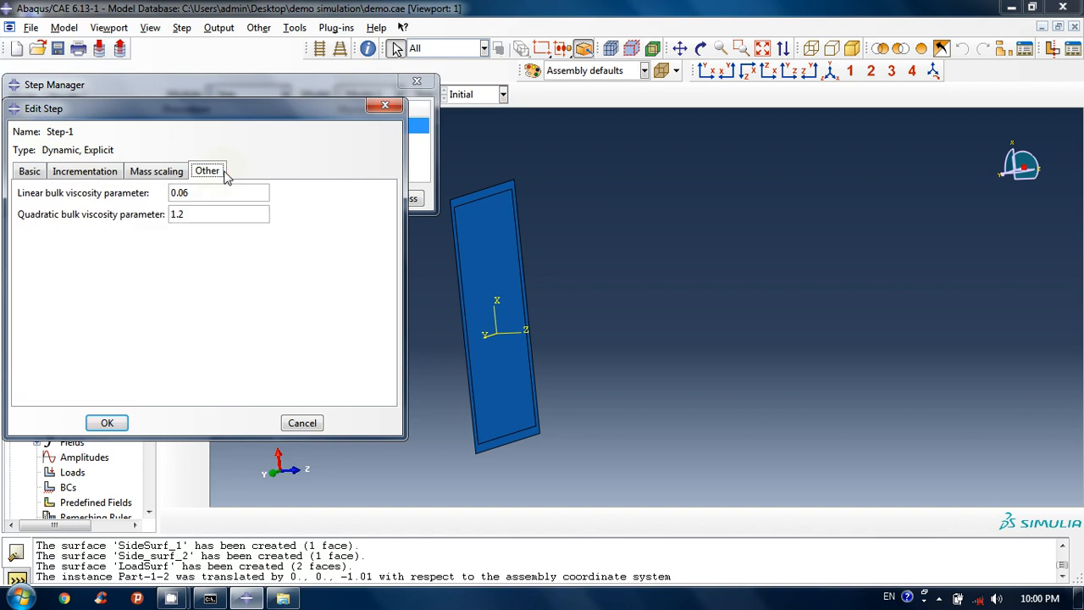
pyautogui.click(30, 171)
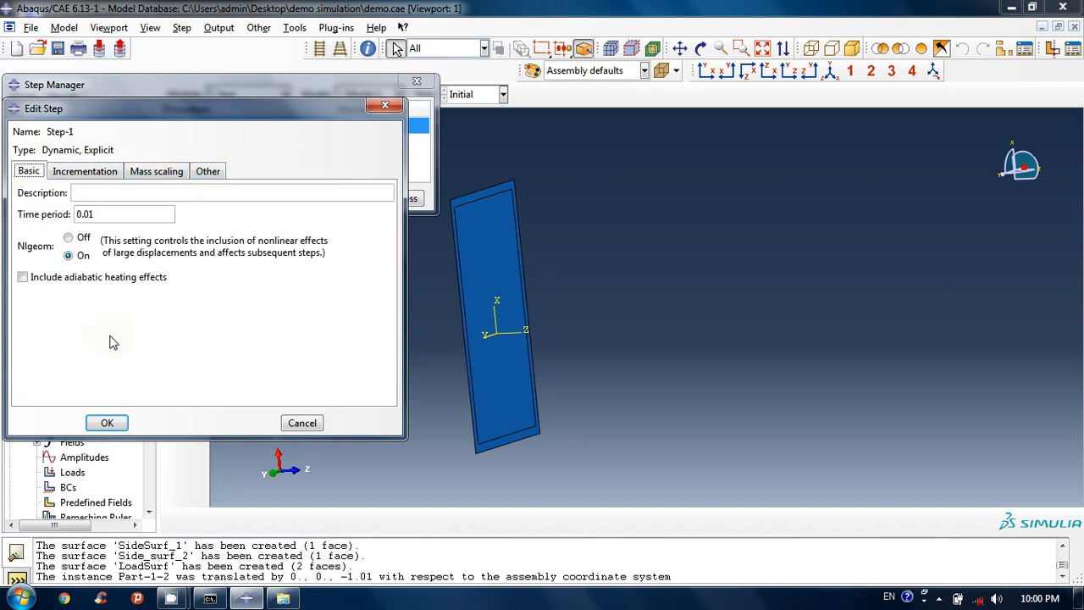
pyautogui.click(108, 425)
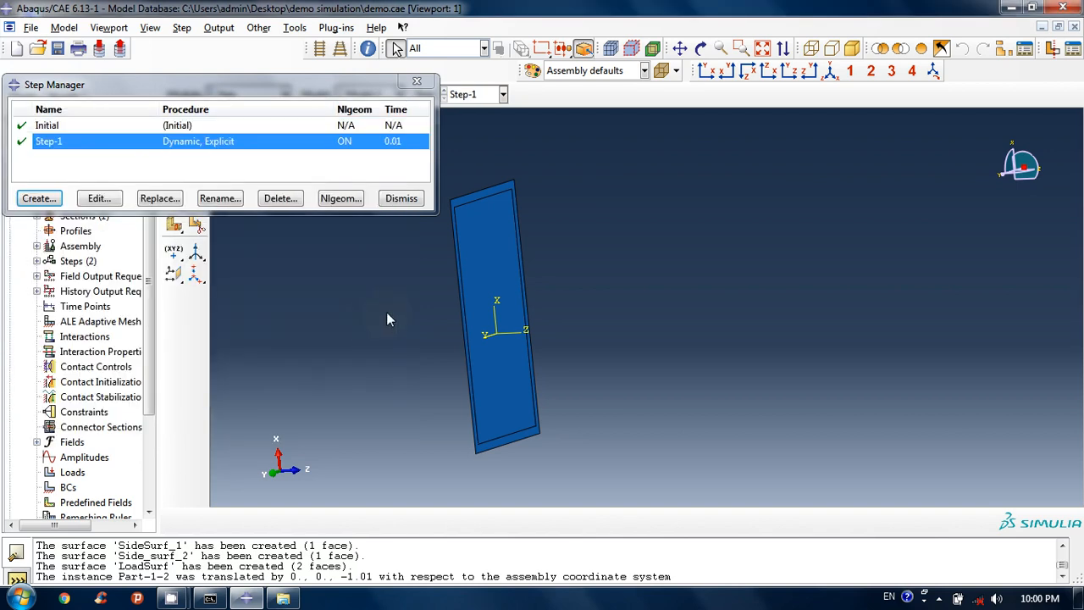
# - Close the Step Manager and switch to the Interaction module
pyautogui.click(416, 83)
pyautogui.click(262, 96)
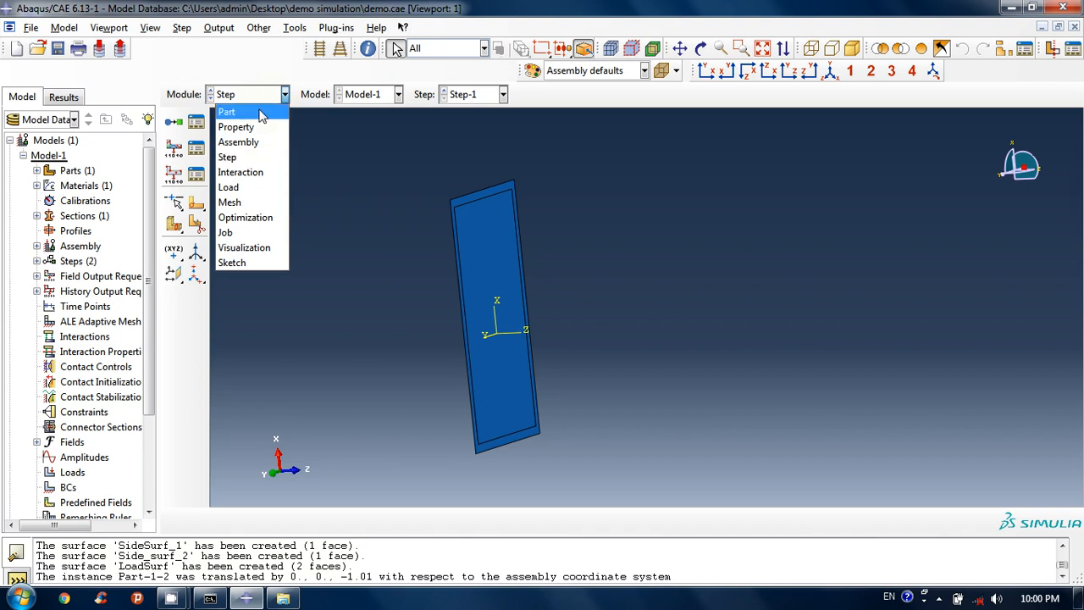
pyautogui.click(245, 172)
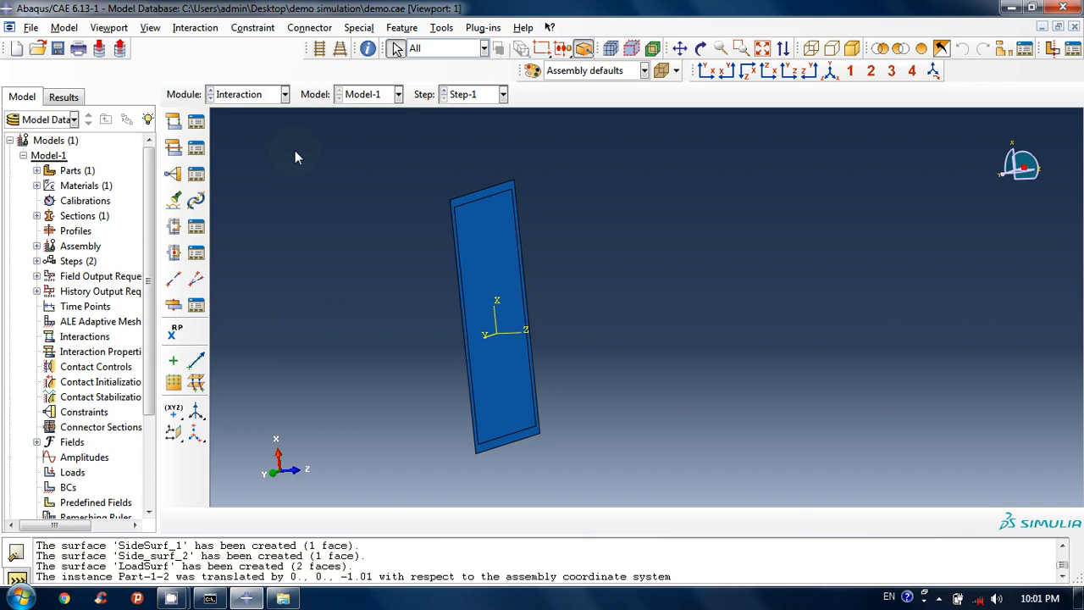
# - Start a Tie constraint with the SideSurf_1 surface as its master surface, turning on highlighting of selections in the viewport
pyautogui.click(253, 27)
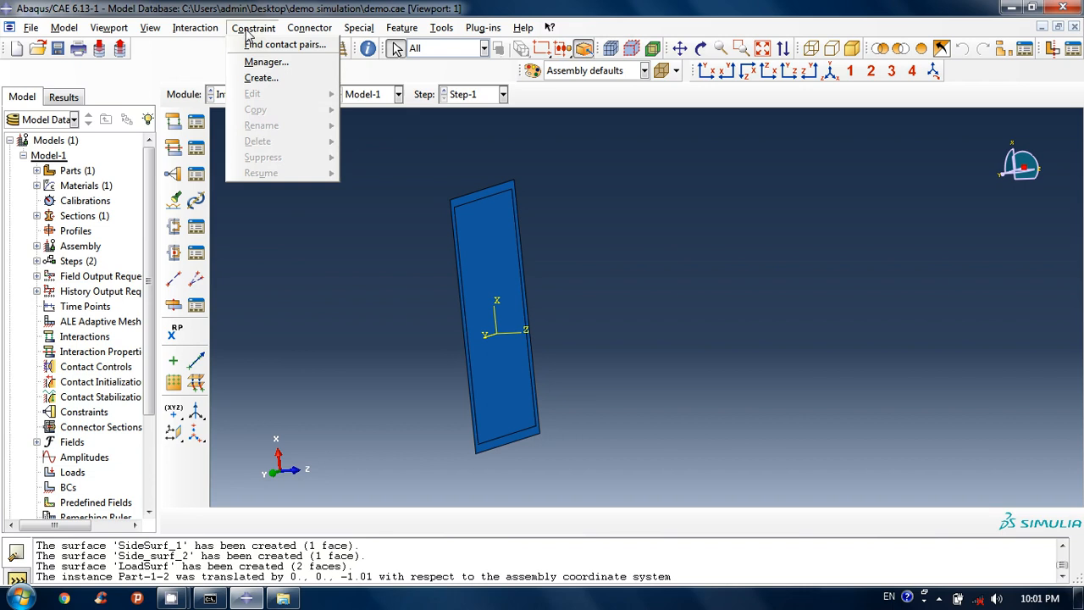
pyautogui.click(264, 80)
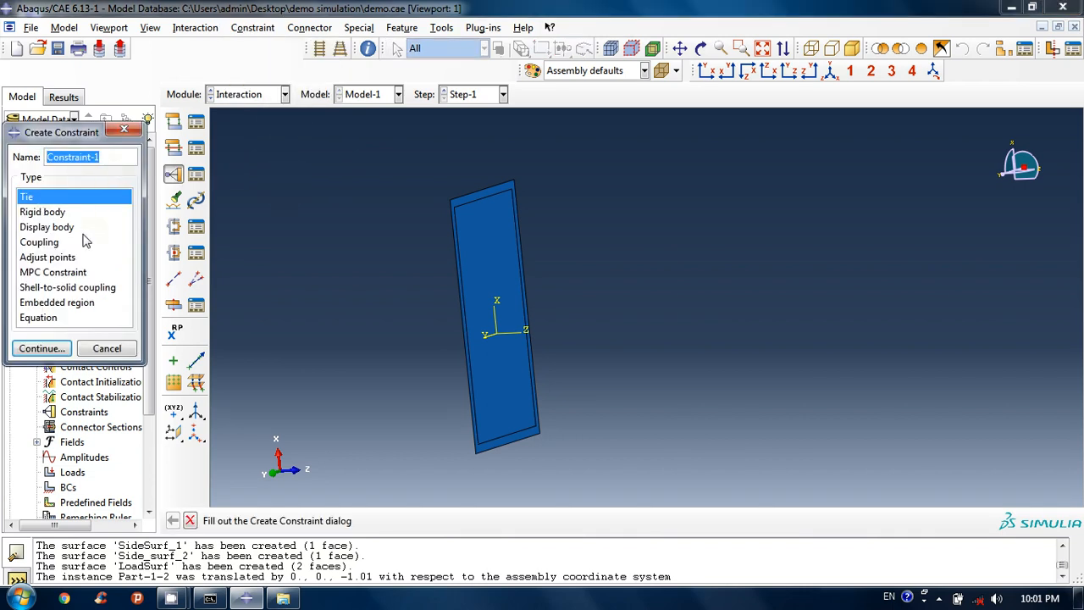
pyautogui.click(40, 348)
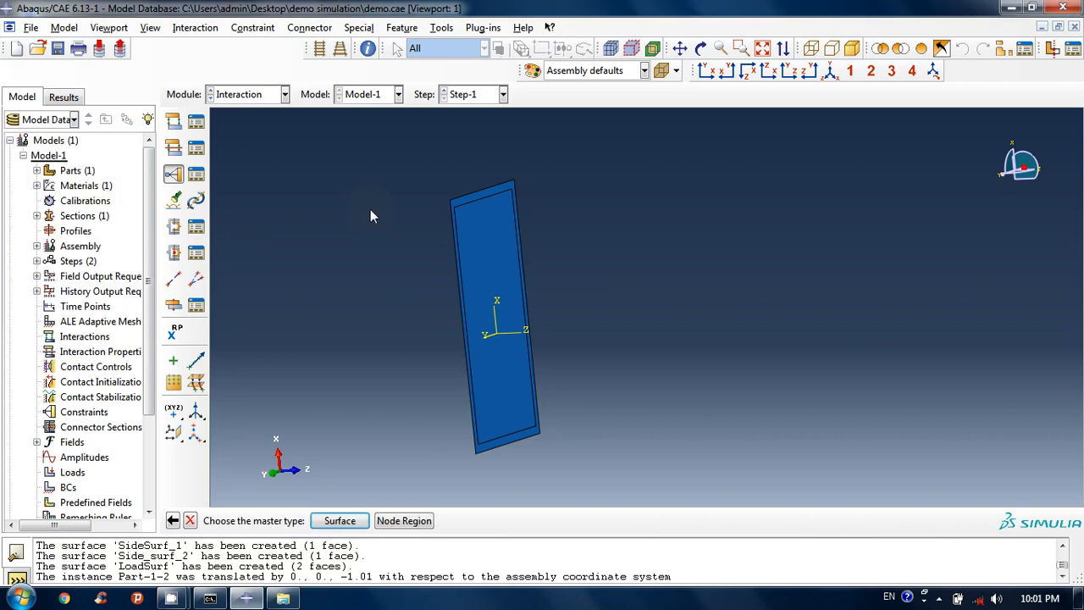
pyautogui.click(338, 521)
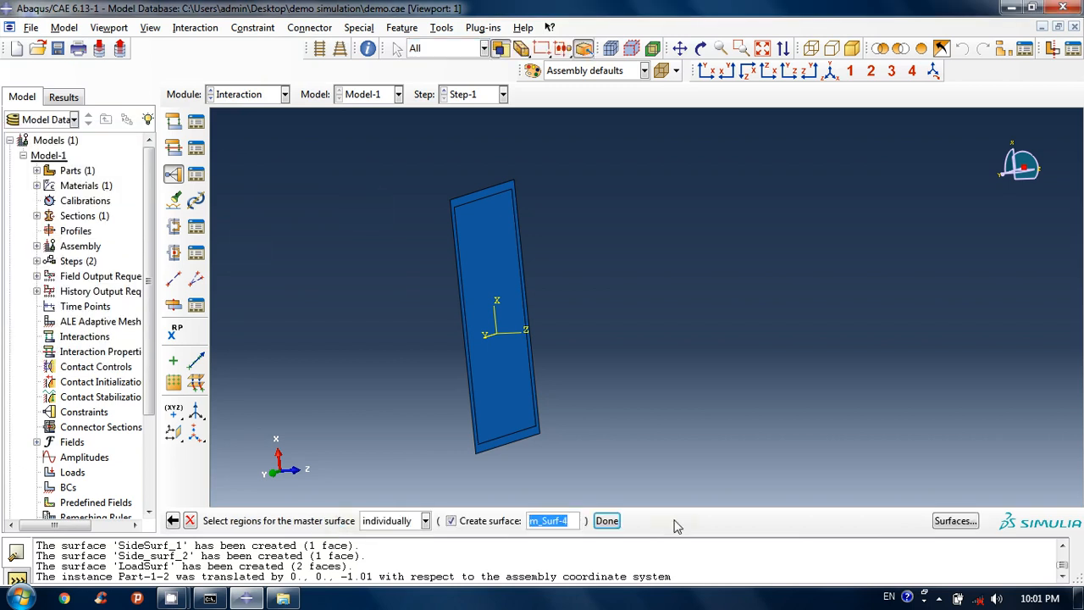
pyautogui.click(968, 525)
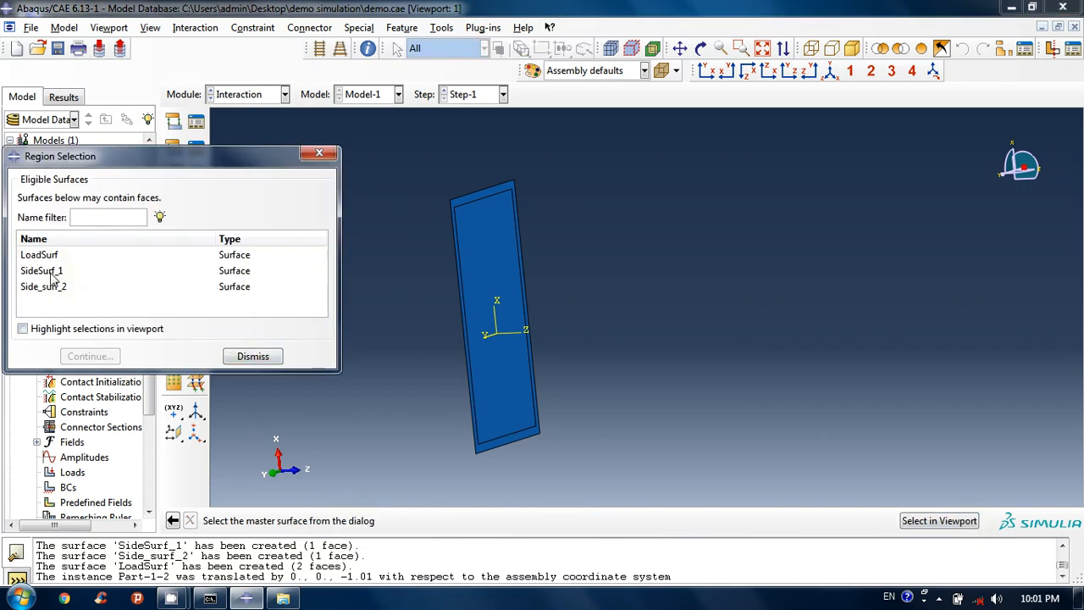
pyautogui.click(40, 332)
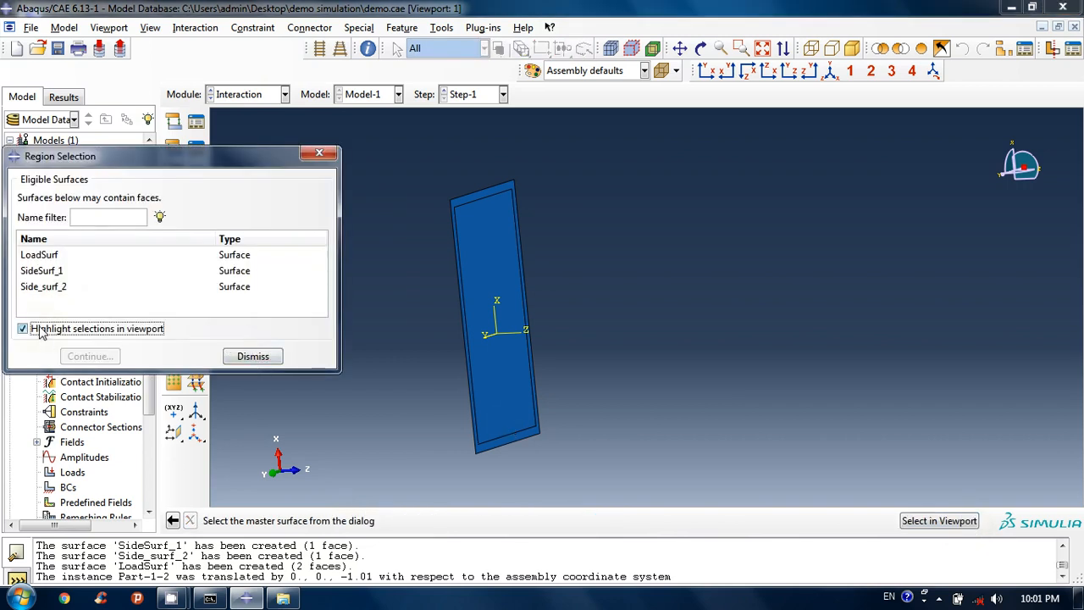
pyautogui.click(46, 273)
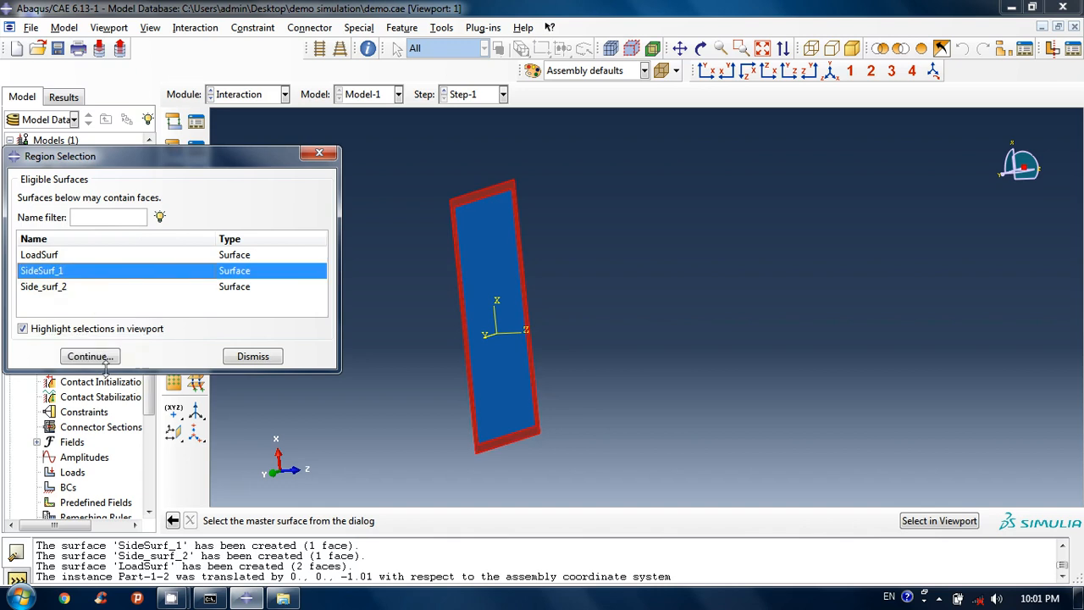
pyautogui.click(91, 357)
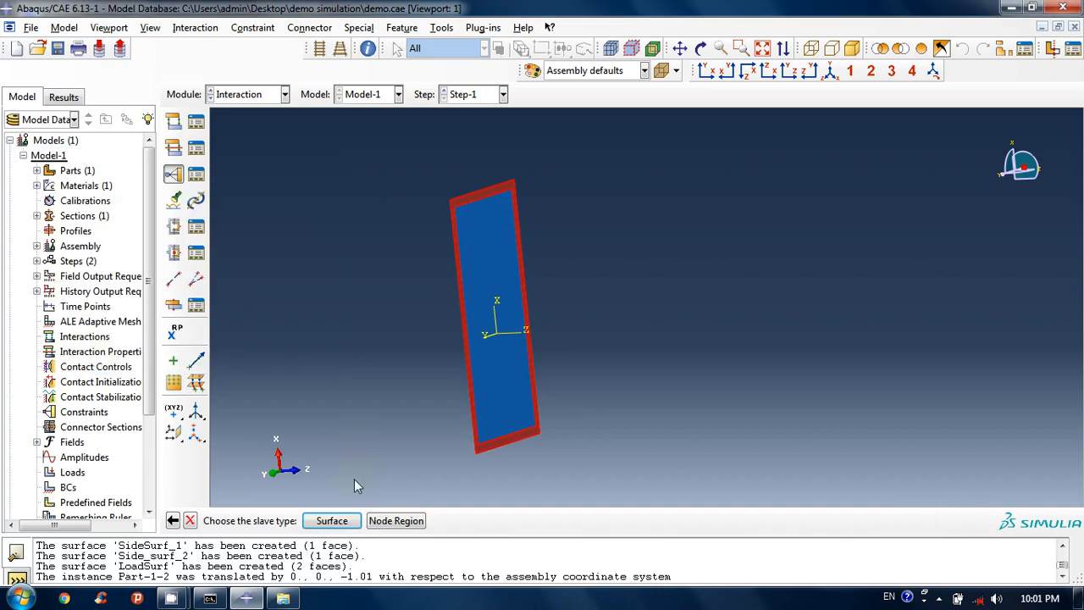
# - Assign Side_surf_2 as the tie's slave surface, keep the Analysis default discretization method, and accept the constraint
pyautogui.click(322, 522)
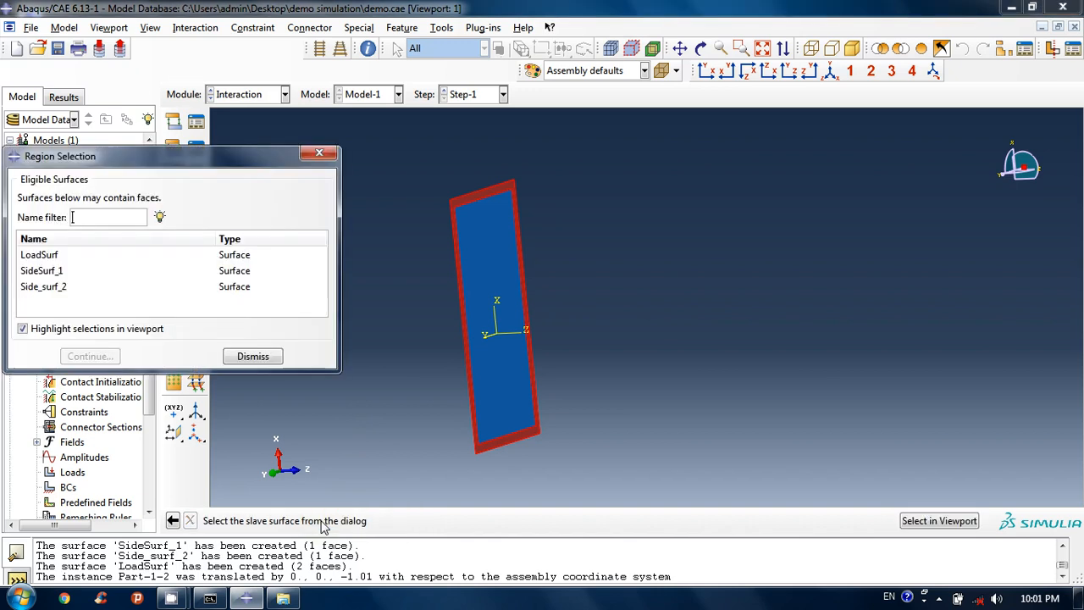
pyautogui.click(53, 289)
pyautogui.click(100, 359)
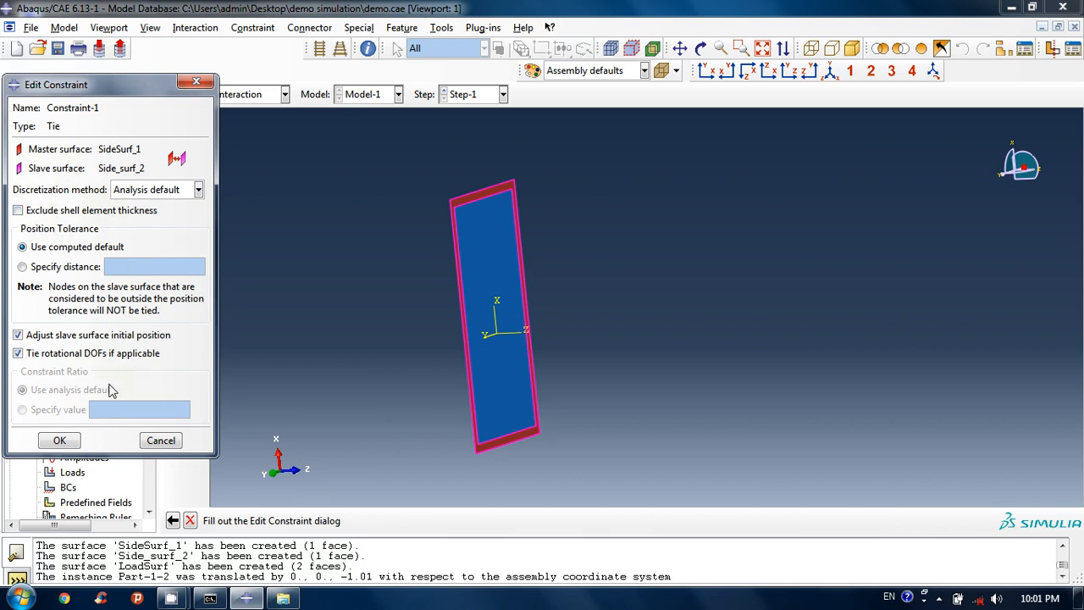
pyautogui.click(185, 195)
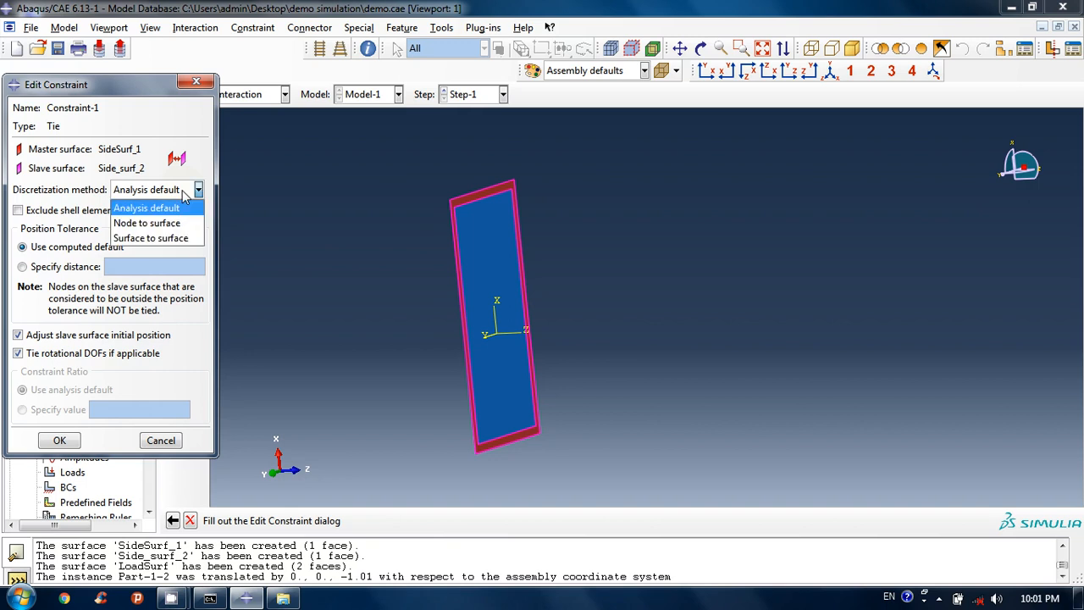
pyautogui.click(185, 197)
pyautogui.click(58, 441)
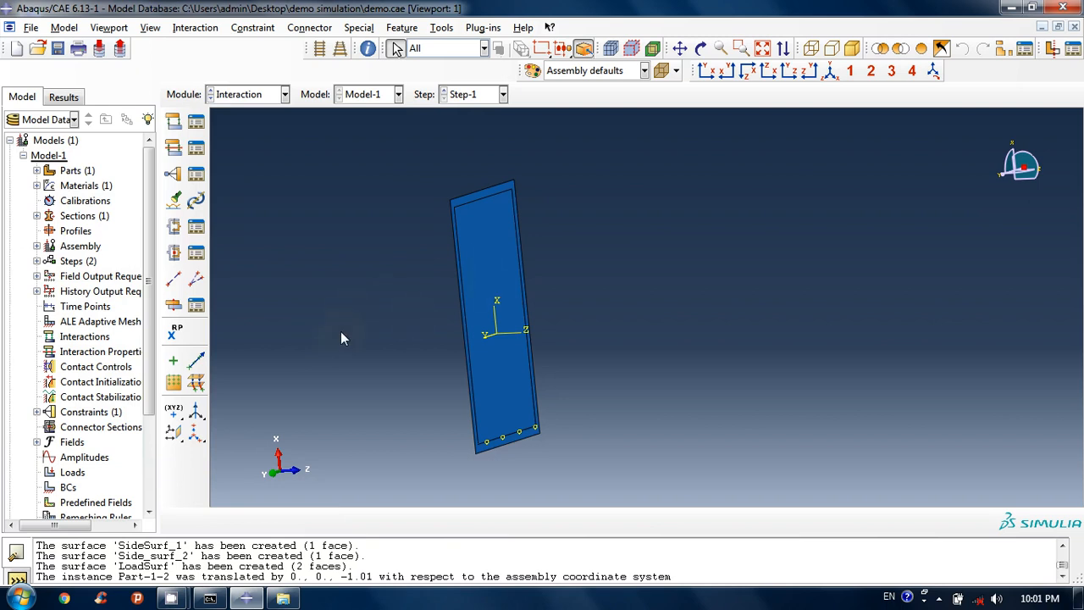
# - Switch to the Load module and open the Load Manager
pyautogui.keyDown('ctrl'); pyautogui.keyDown('alt'); pyautogui.moveTo(509, 315); pyautogui.dragTo(639, 327); pyautogui.keyUp('alt'); pyautogui.keyUp('ctrl')
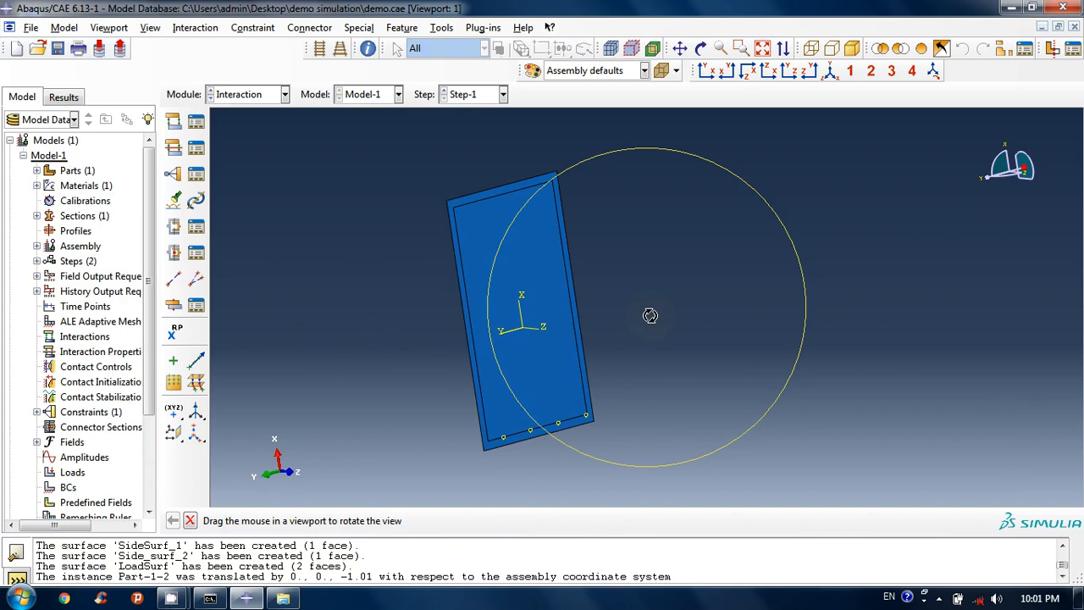
pyautogui.keyDown('ctrl'); pyautogui.keyDown('alt'); pyautogui.moveTo(554, 314); pyautogui.dragTo(374, 249); pyautogui.keyUp('alt'); pyautogui.keyUp('ctrl')
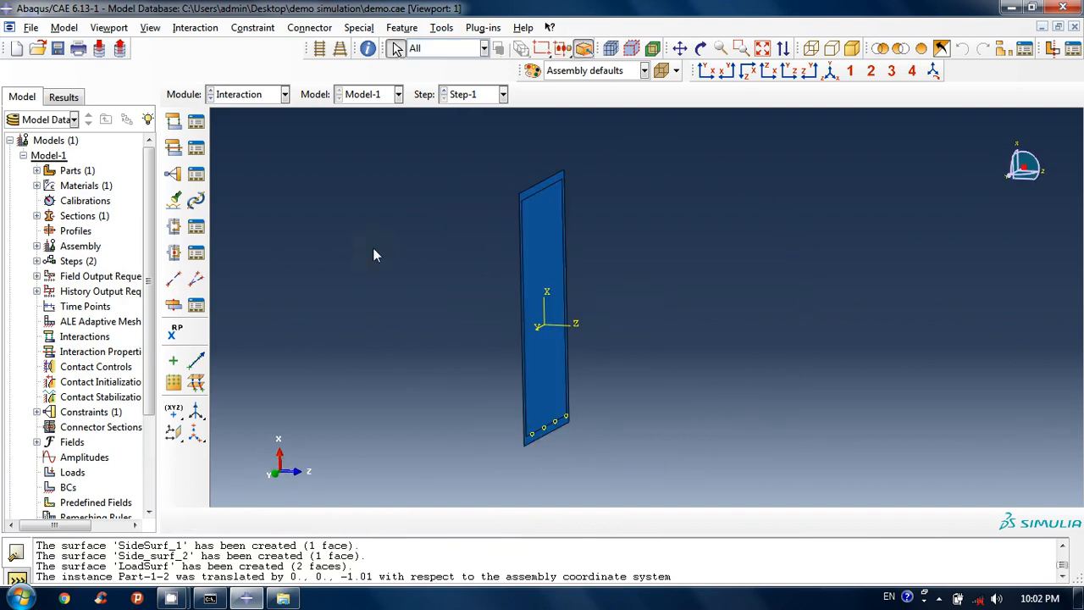
pyautogui.click(249, 96)
pyautogui.click(262, 188)
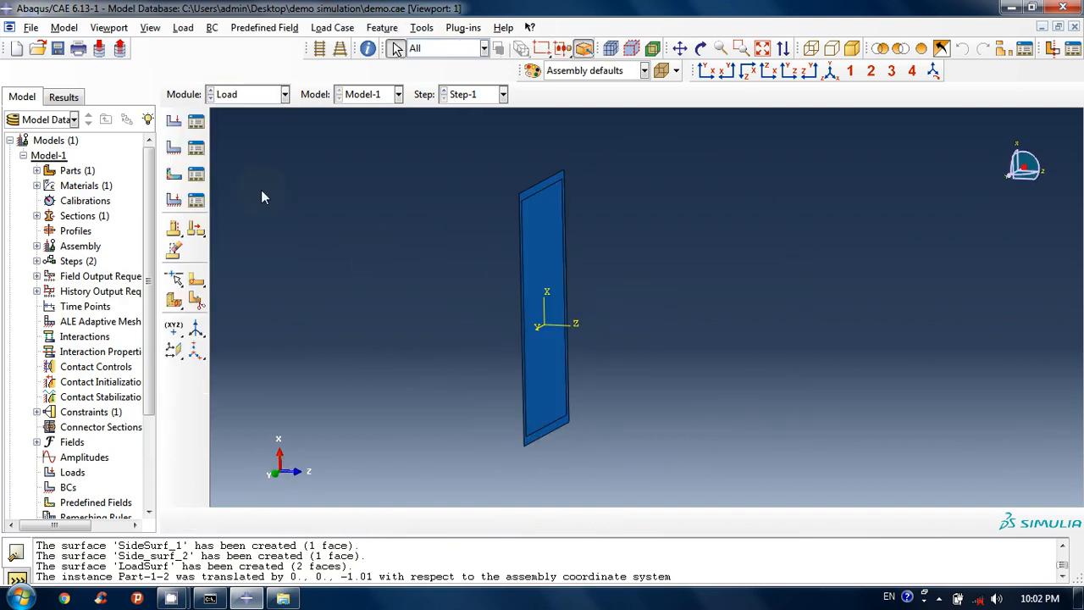
pyautogui.click(184, 27)
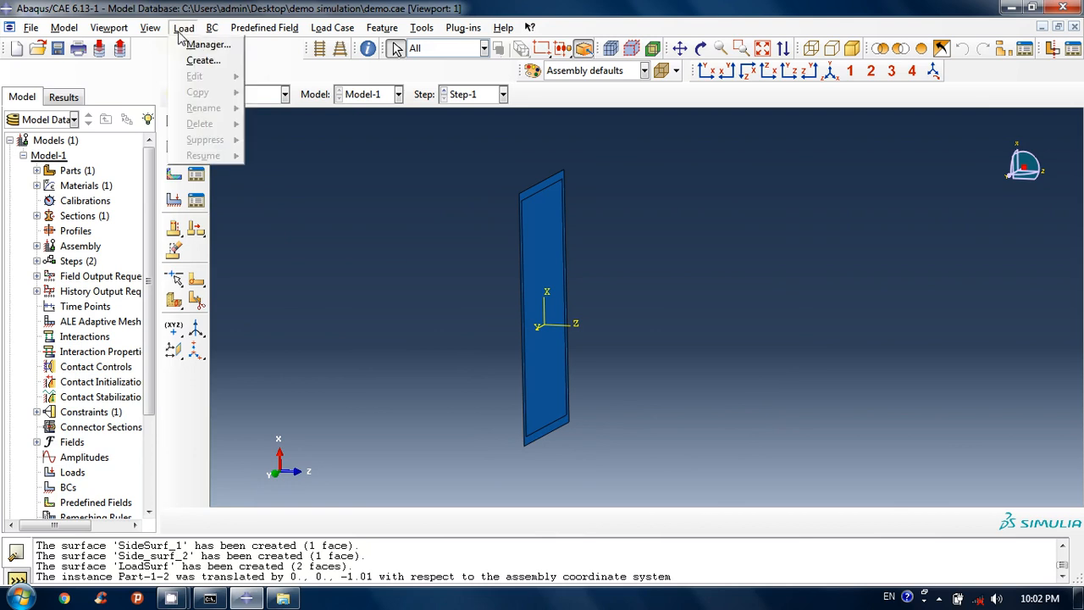
pyautogui.click(203, 45)
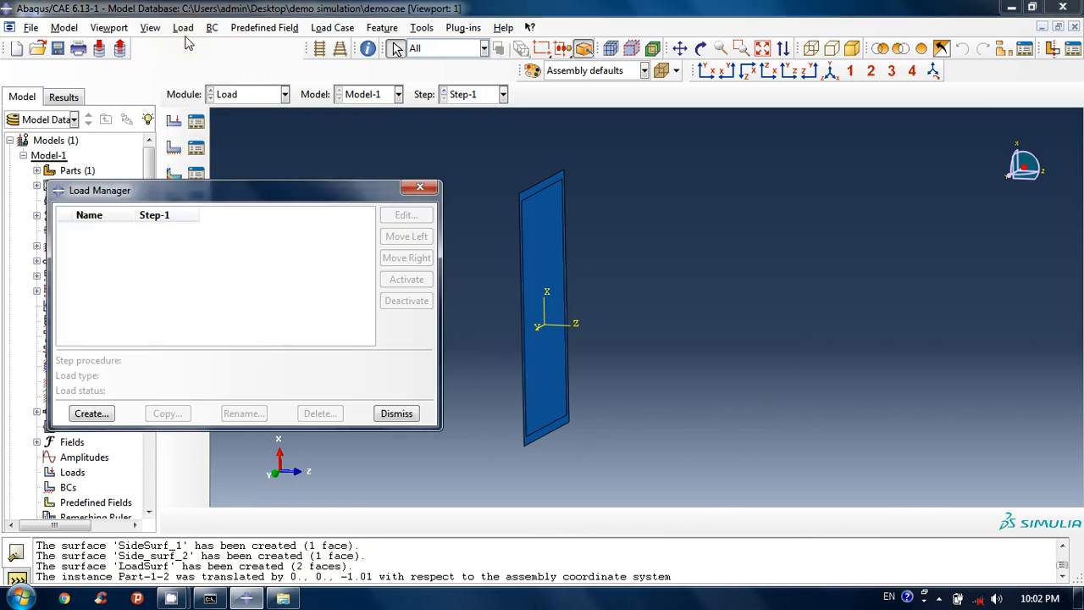
# - Create a mechanical Pressure load in Step-1 and apply it to the LoadSurf surface
pyautogui.click(91, 413)
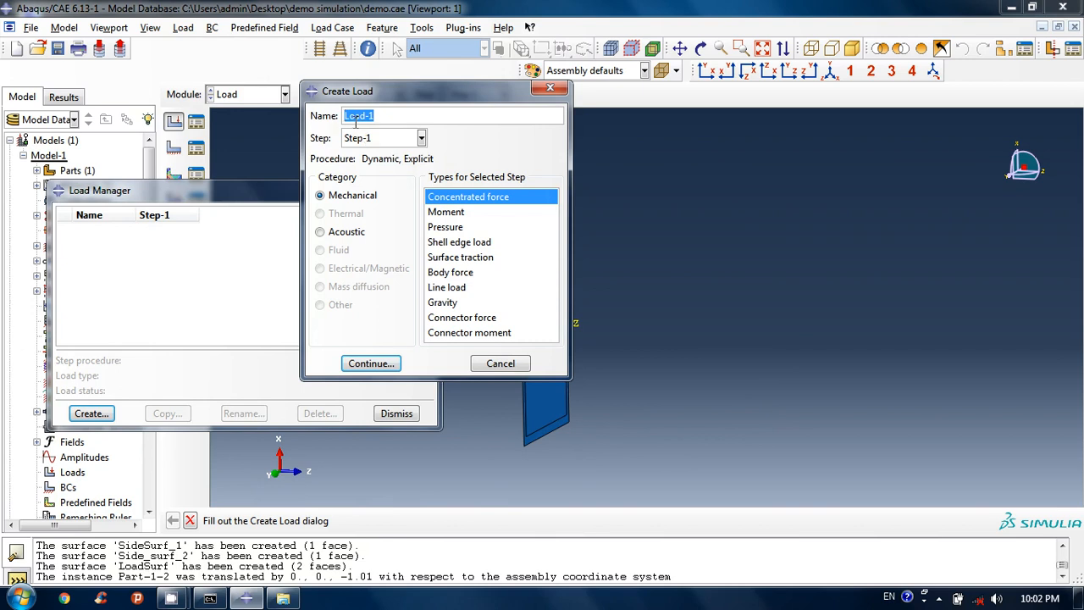
pyautogui.click(382, 139)
pyautogui.click(380, 141)
pyautogui.click(448, 231)
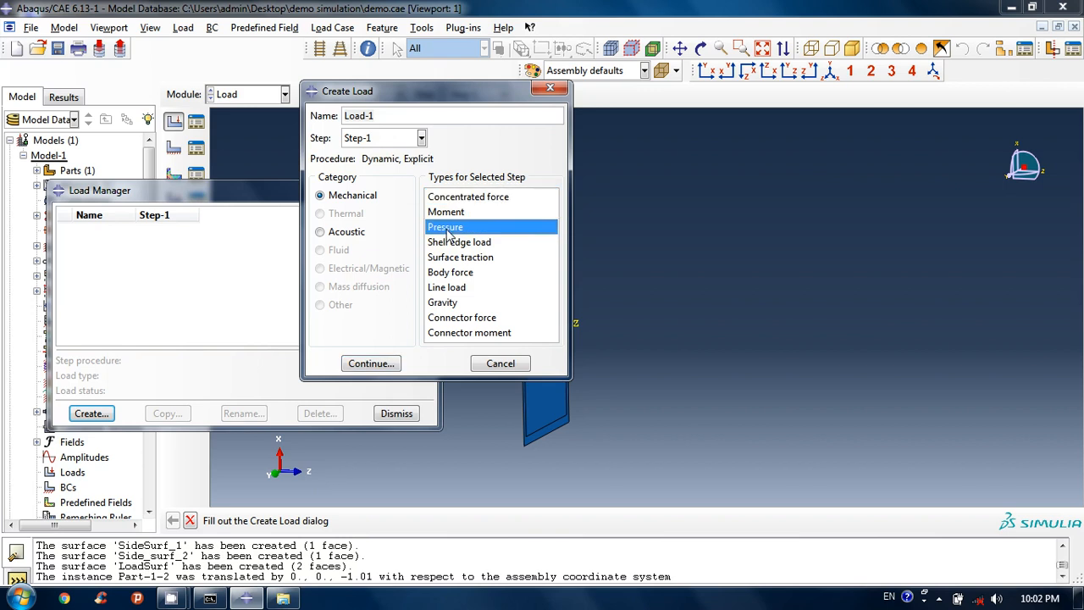
pyautogui.click(377, 366)
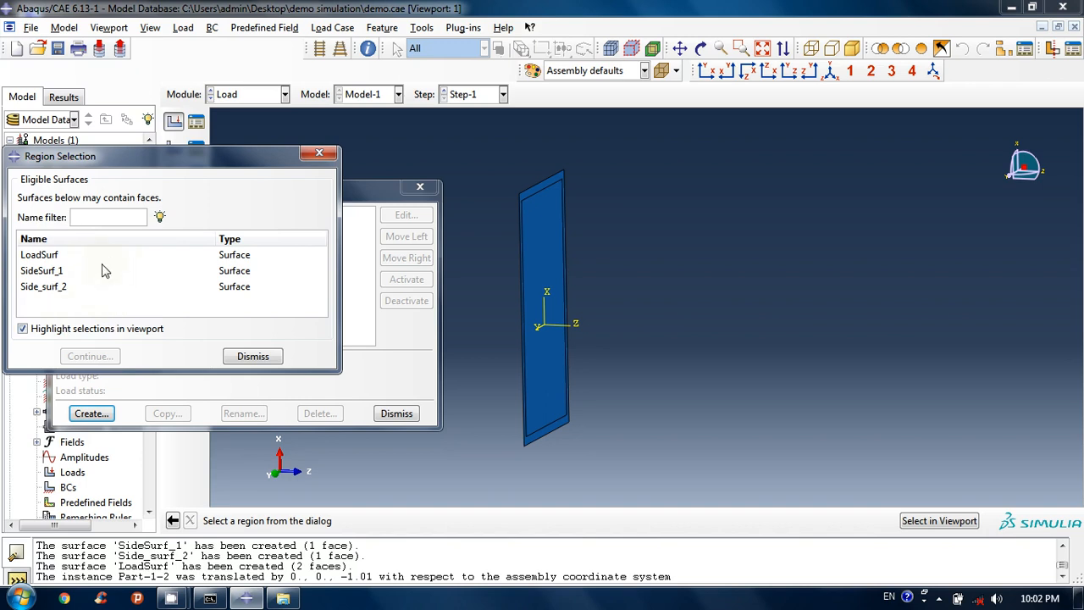
pyautogui.click(47, 257)
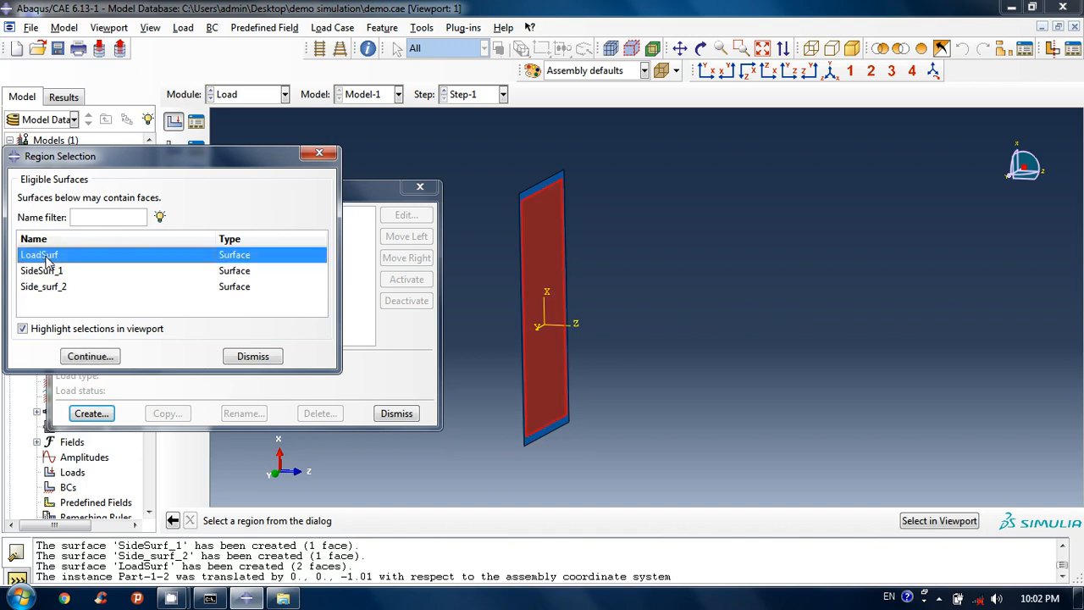
pyautogui.click(88, 356)
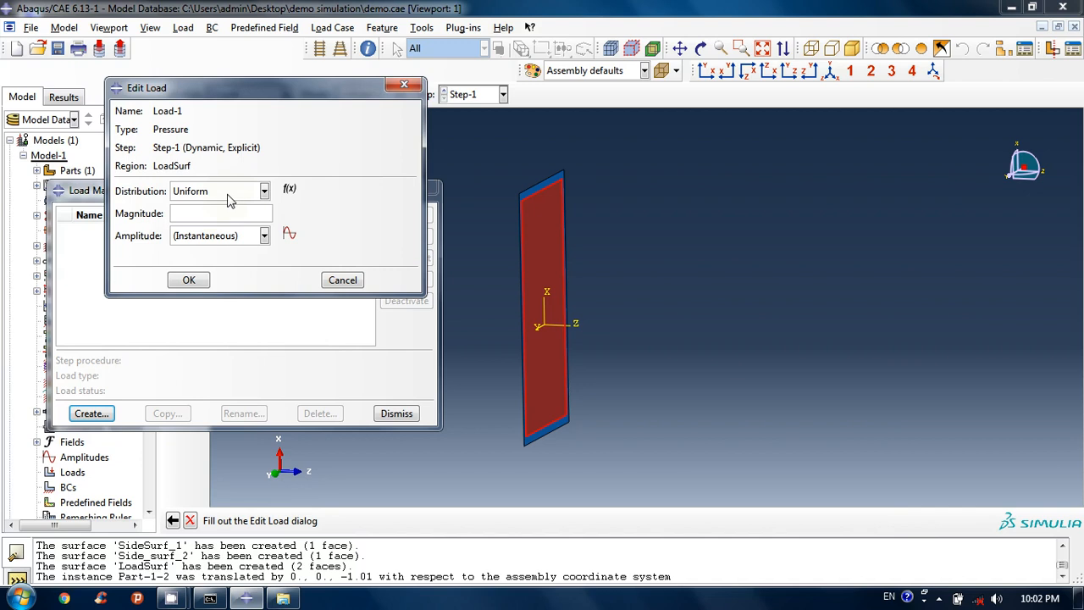
# - Set the pressure load's magnitude to 10000, keeping the uniform distribution
pyautogui.click(223, 215)
pyautogui.write('10000')
pyautogui.click(230, 238)
pyautogui.click(127, 249)
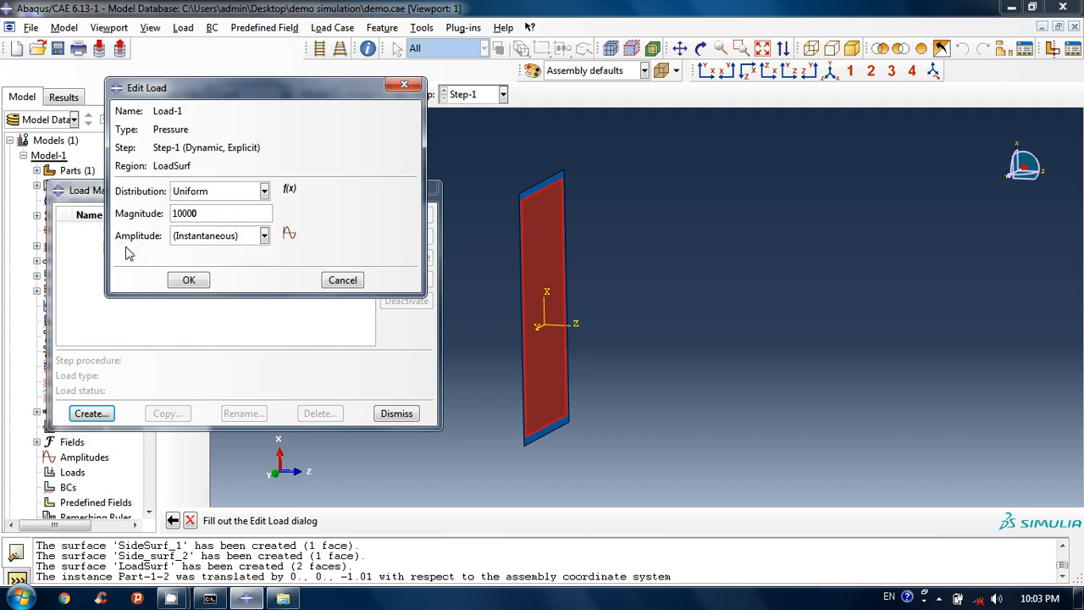
# - Create a tabular amplitude named Amp-1 in step time, with amplitude 0 at time 0 and amplitude 1 at time 0.01
pyautogui.click(290, 234)
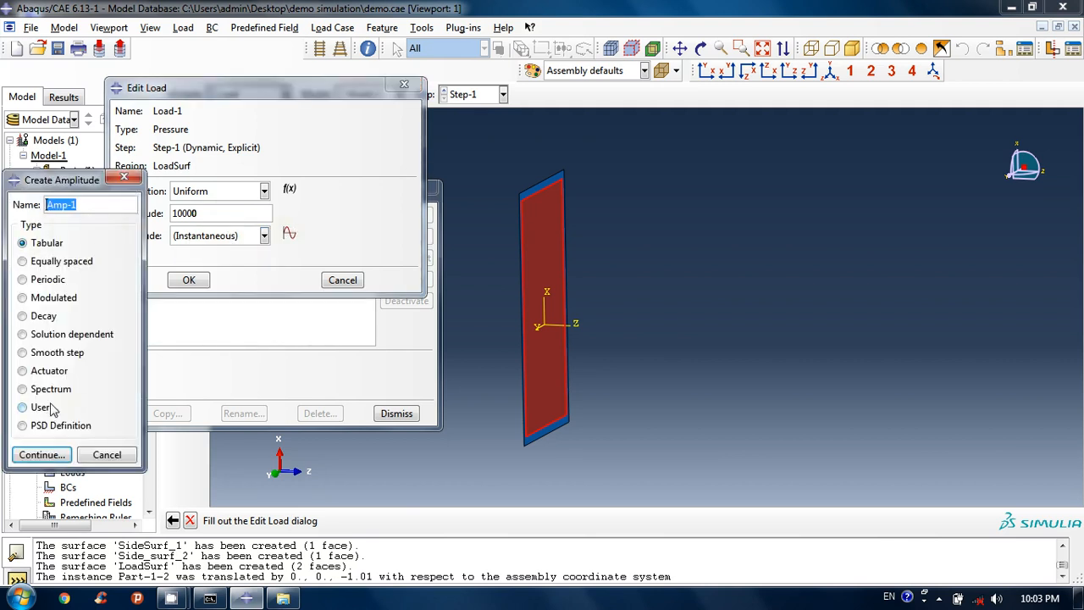
pyautogui.click(47, 456)
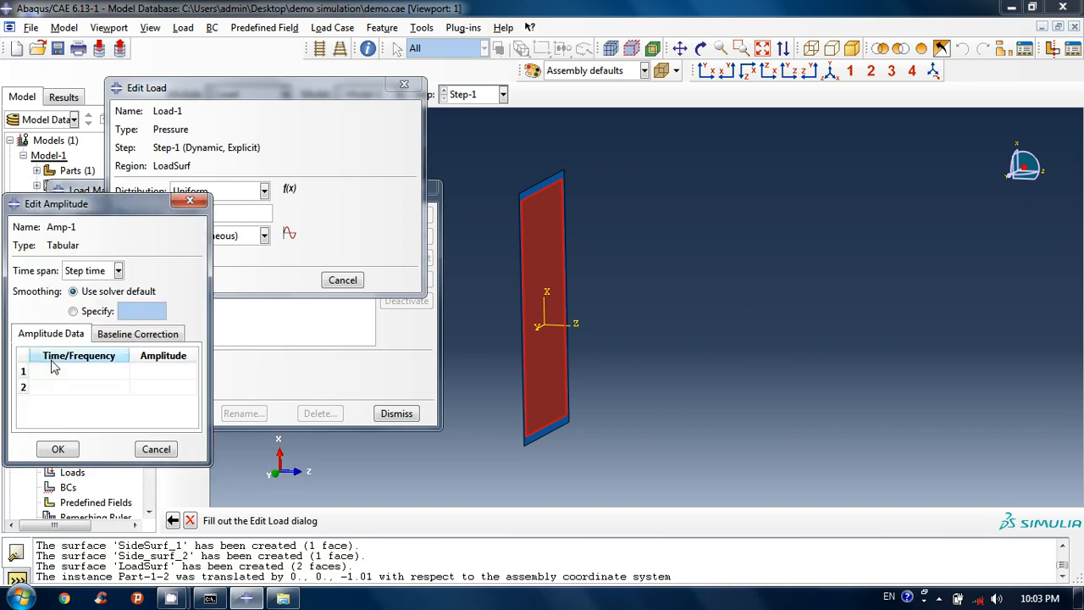
pyautogui.write('0')
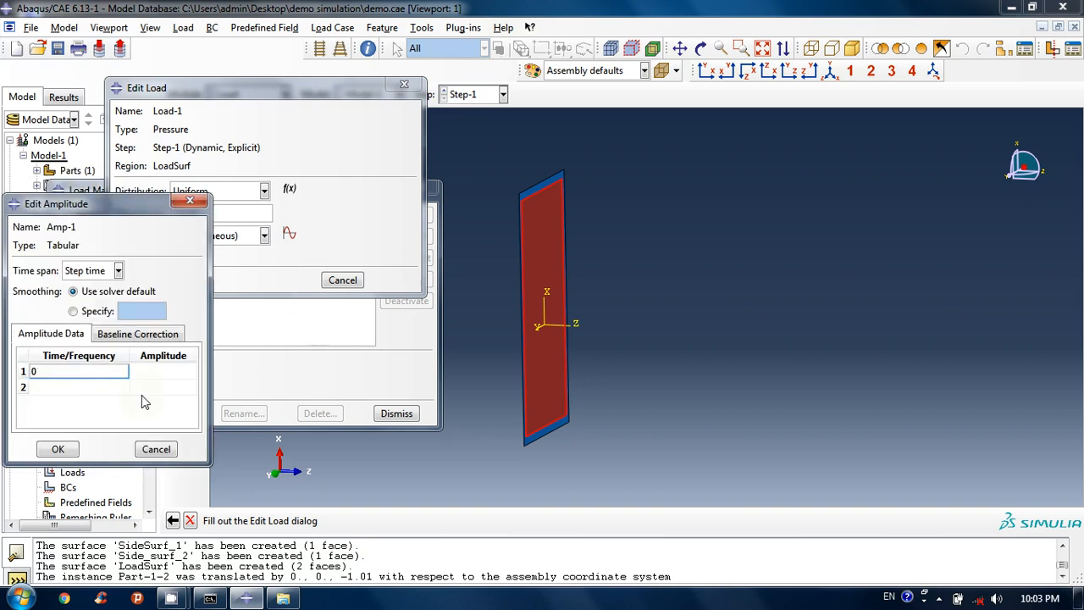
pyautogui.press('Tab')
pyautogui.write('0')
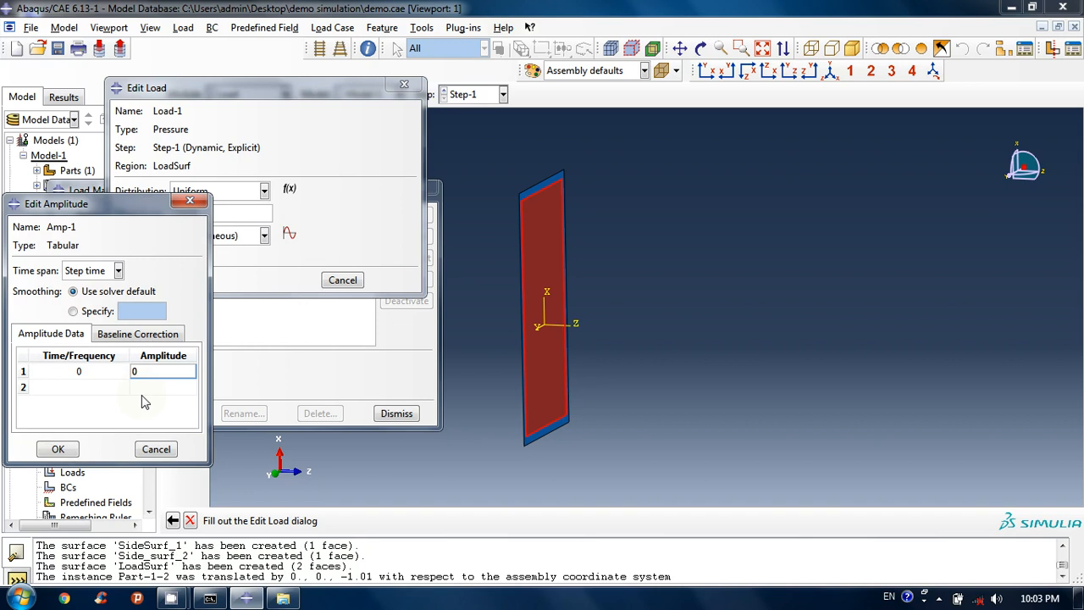
pyautogui.press('Tab')
pyautogui.write('0.01')
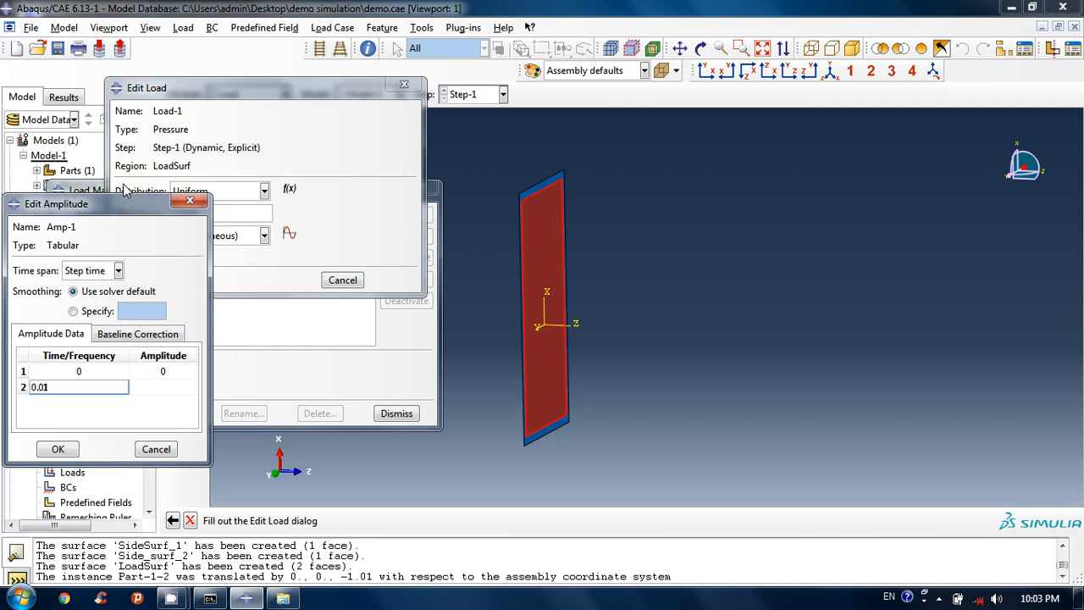
pyautogui.click(168, 392)
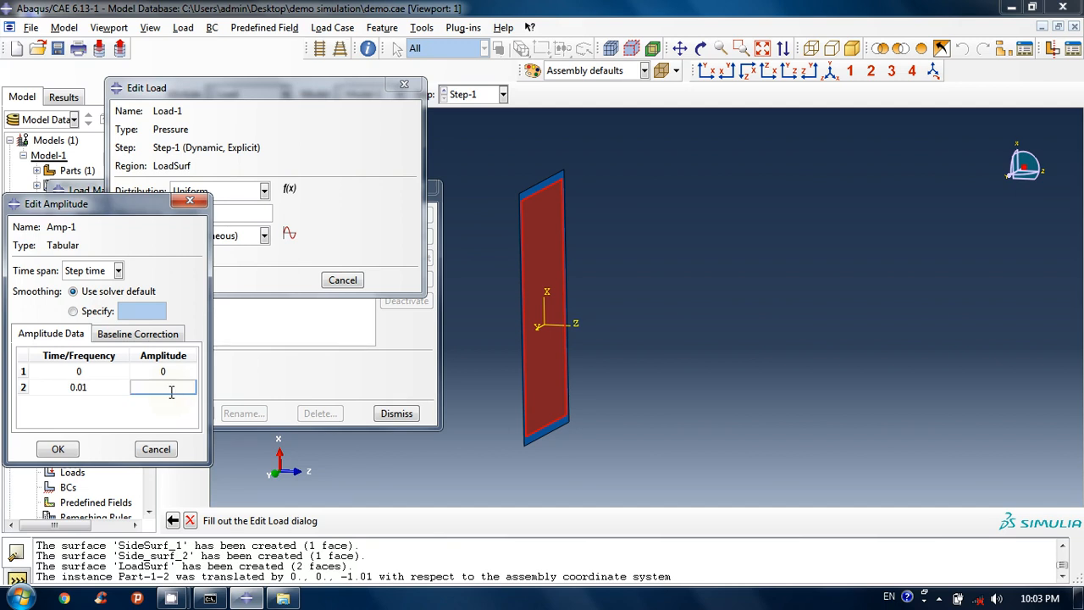
pyautogui.write('1')
pyautogui.click(57, 449)
# - Assign amplitude Amp-1 to the pressure load, accept the load and close the Load Manager
pyautogui.click(264, 236)
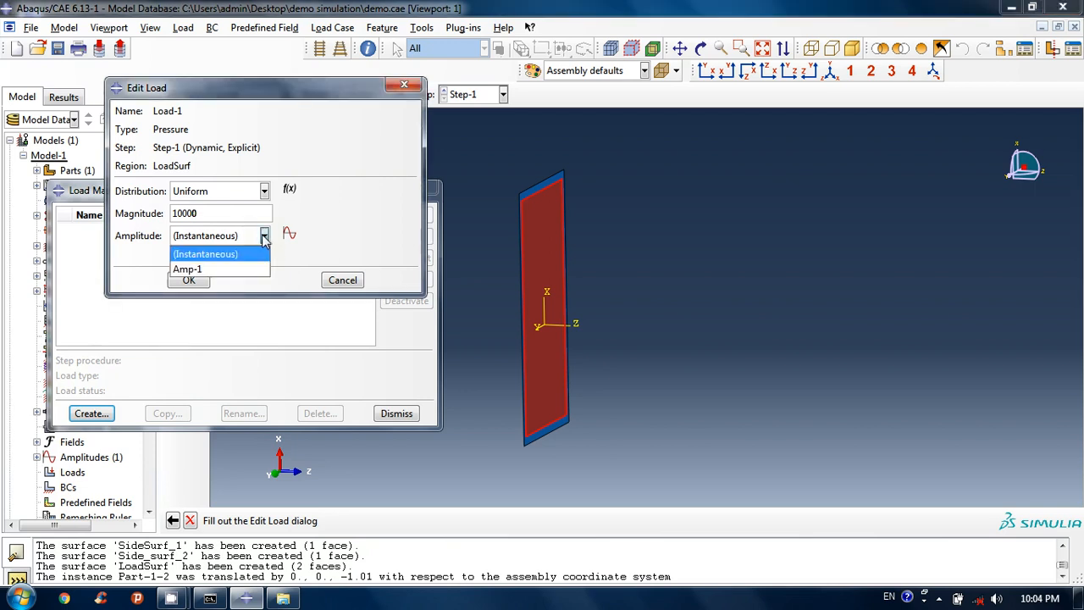
pyautogui.click(246, 268)
pyautogui.click(197, 281)
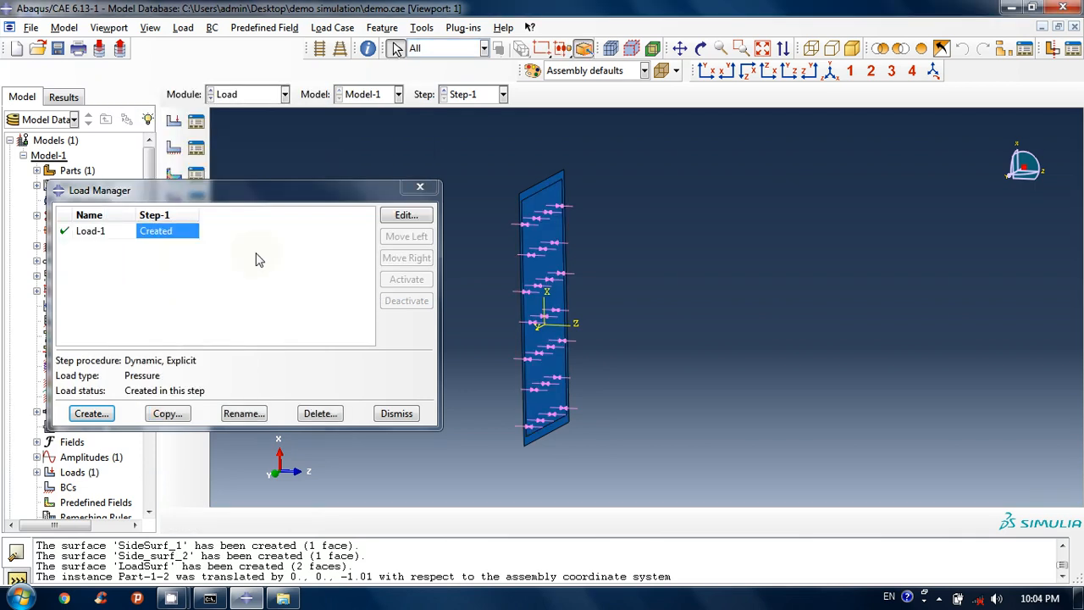
pyautogui.click(419, 186)
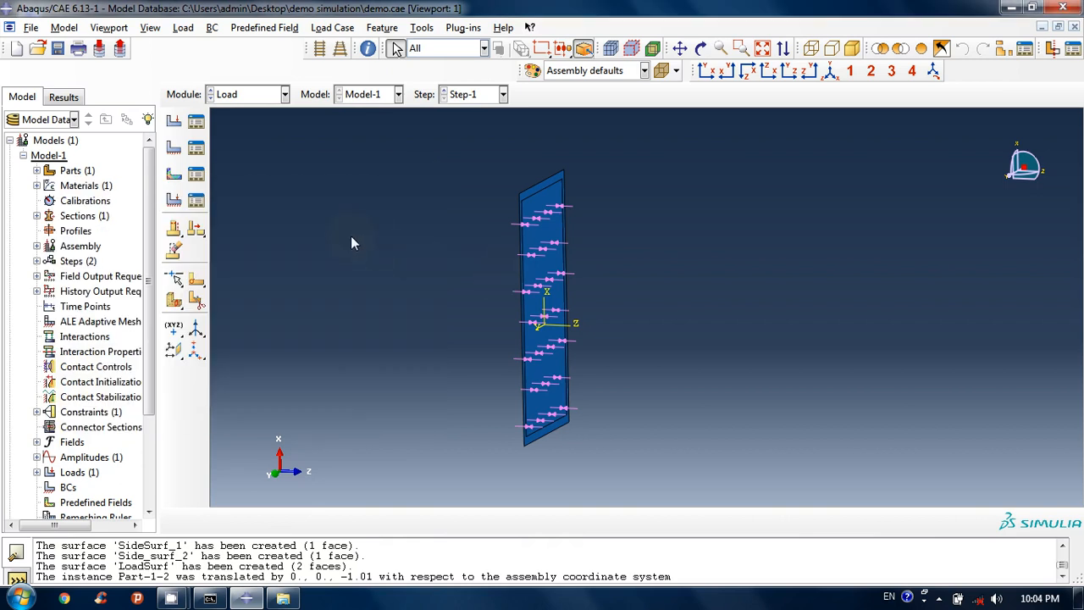
# - Translate one plate instance away from the other in the assembly by the vector 0, 0, 1
pyautogui.click(285, 95)
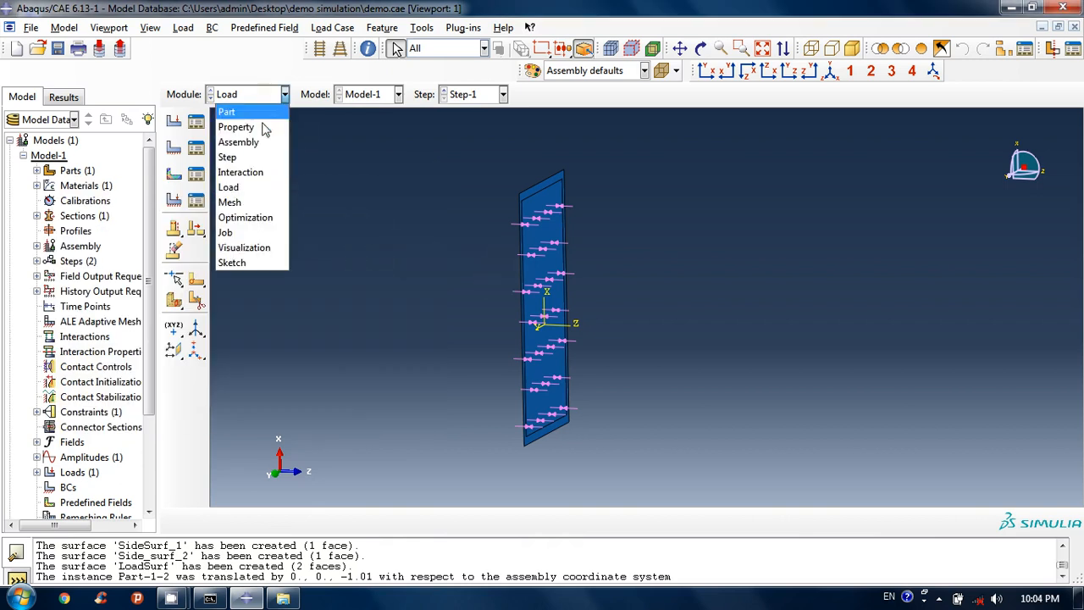
pyautogui.click(260, 144)
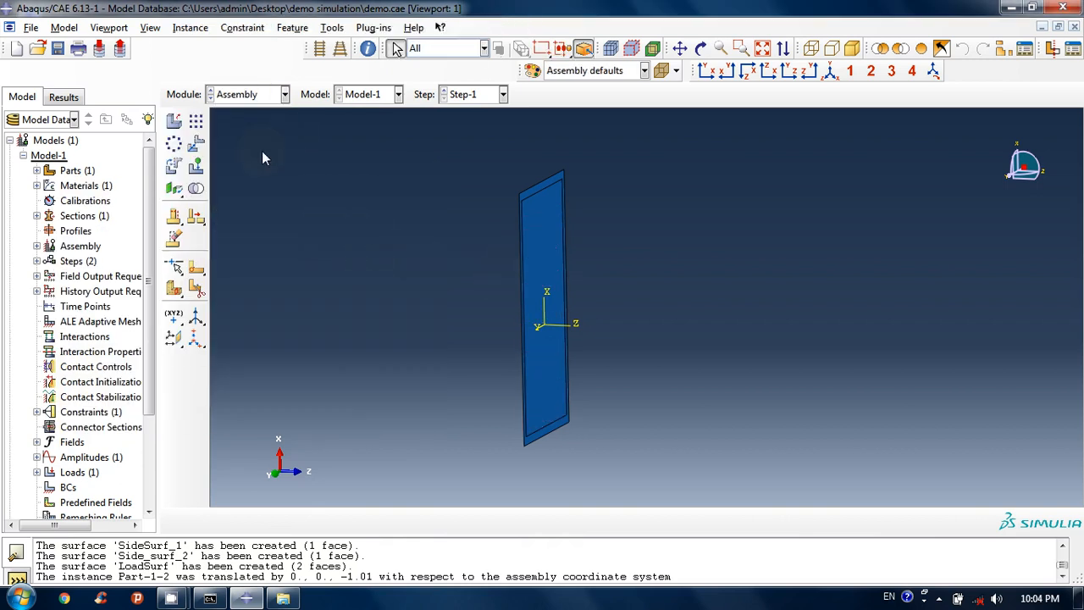
pyautogui.click(195, 143)
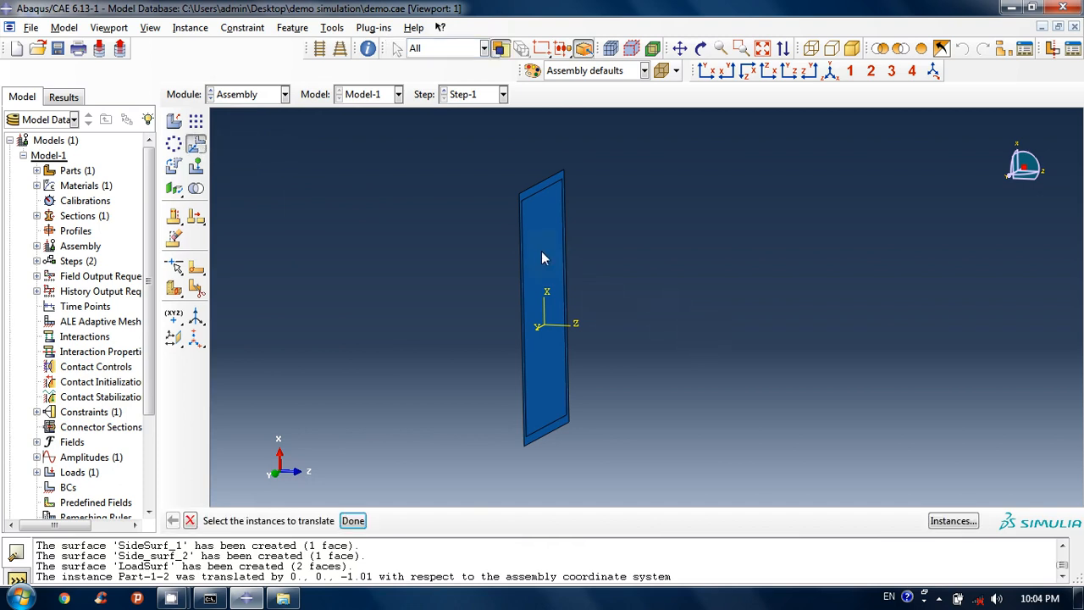
pyautogui.click(525, 300)
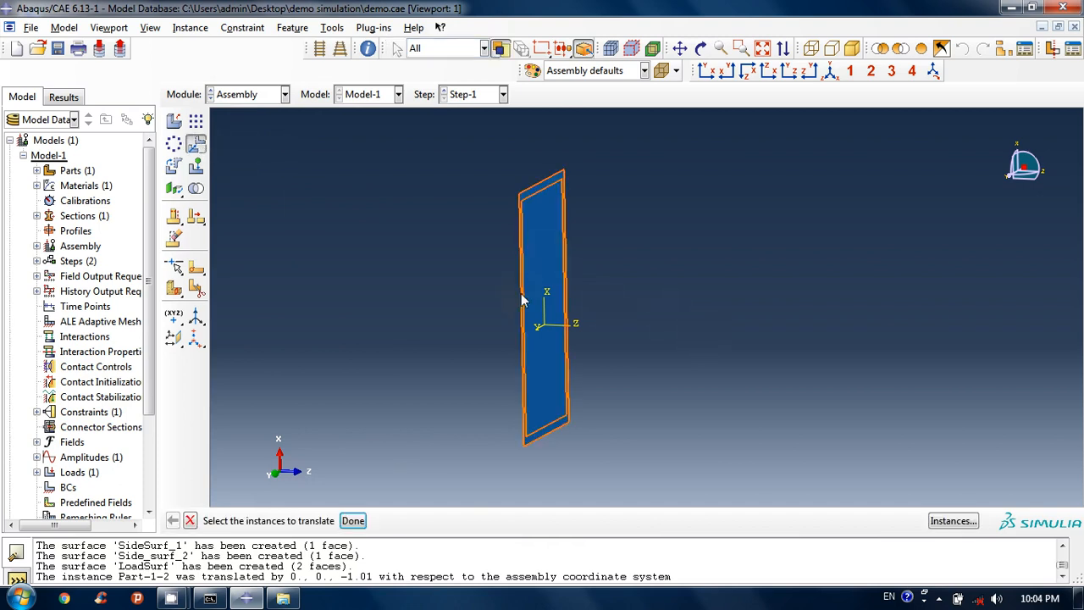
pyautogui.click(352, 520)
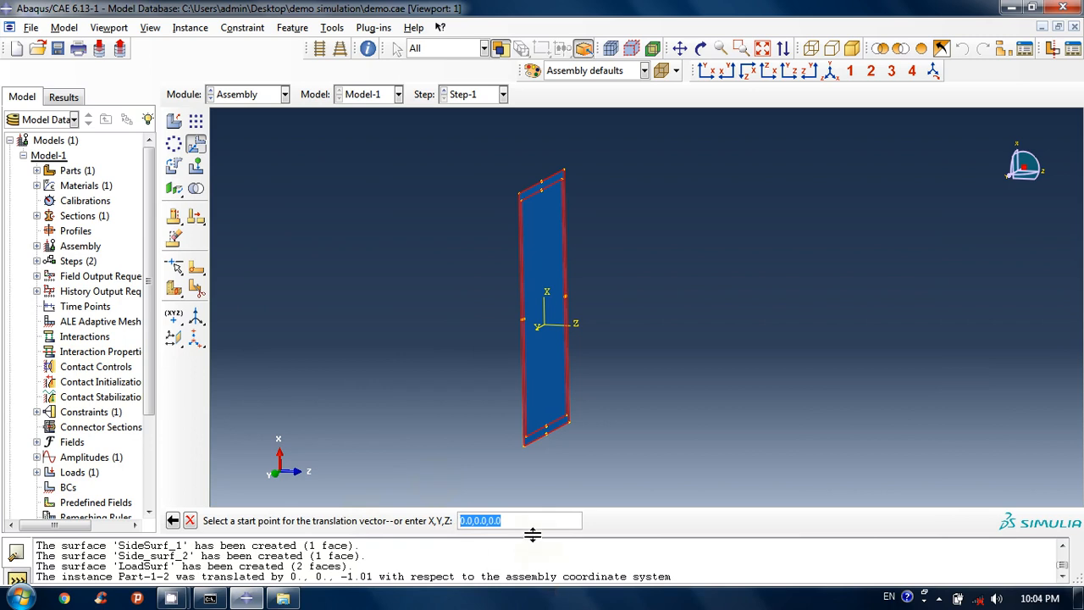
pyautogui.press('Return')
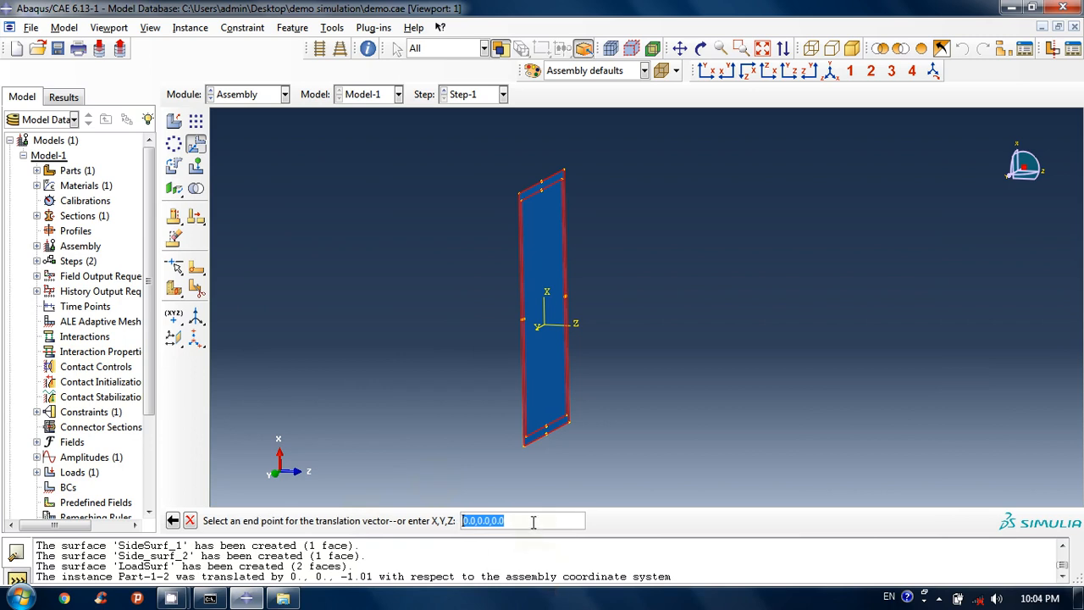
pyautogui.click(534, 522)
pyautogui.press('BackSpace')
pyautogui.press('BackSpace')
pyautogui.press('BackSpace')
pyautogui.write('1')
pyautogui.press('Return')
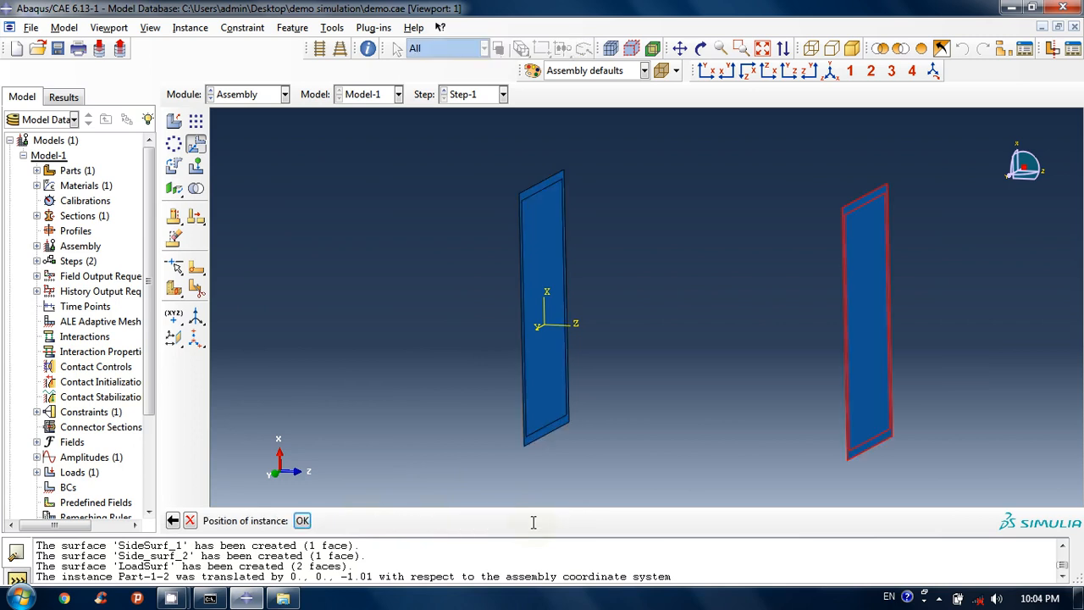
pyautogui.click(303, 520)
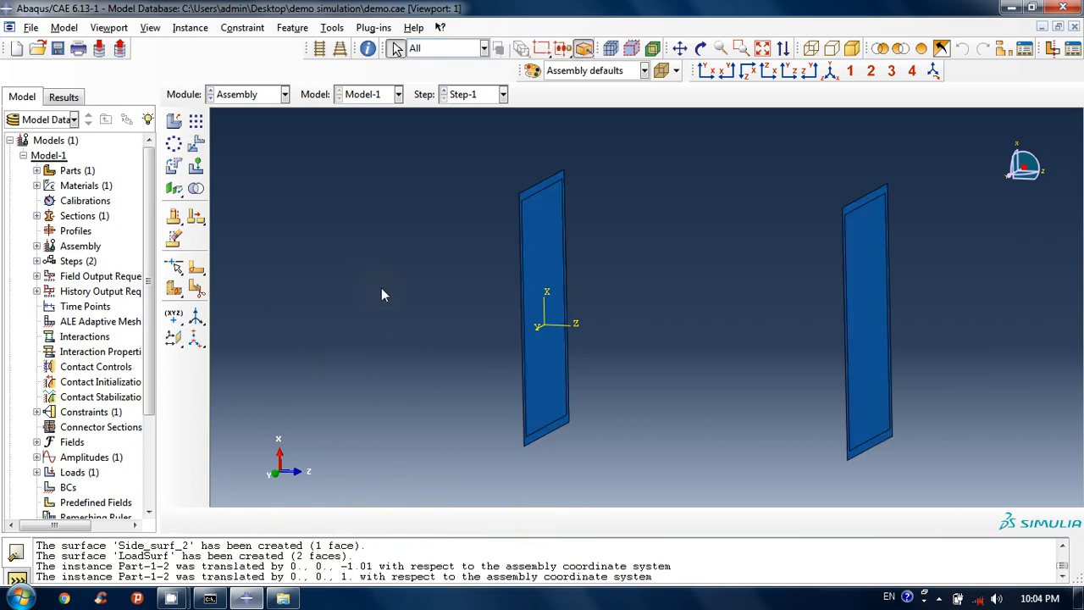
# - Inspect the direction of the pressure load on the inner faces of the separated plates
pyautogui.click(269, 95)
pyautogui.click(258, 186)
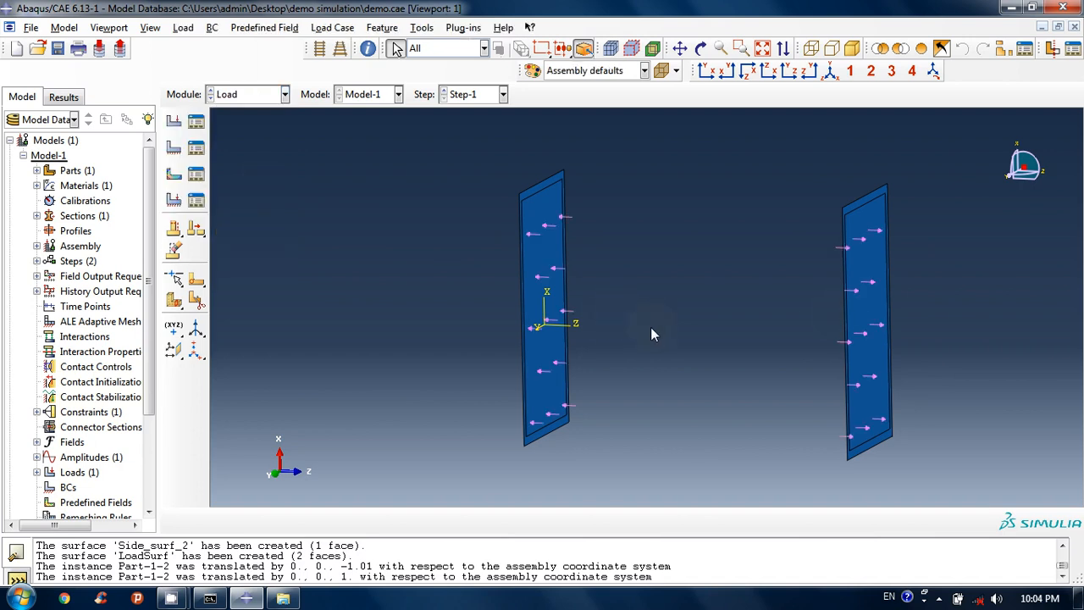
pyautogui.moveTo(647, 319)
pyautogui.keyDown('ctrl'); pyautogui.keyDown('alt'); pyautogui.mouseDown()
pyautogui.moveTo(703, 317)
pyautogui.moveTo(676, 292)
pyautogui.moveTo(683, 313)
pyautogui.mouseUp(); pyautogui.keyUp('alt'); pyautogui.keyUp('ctrl')
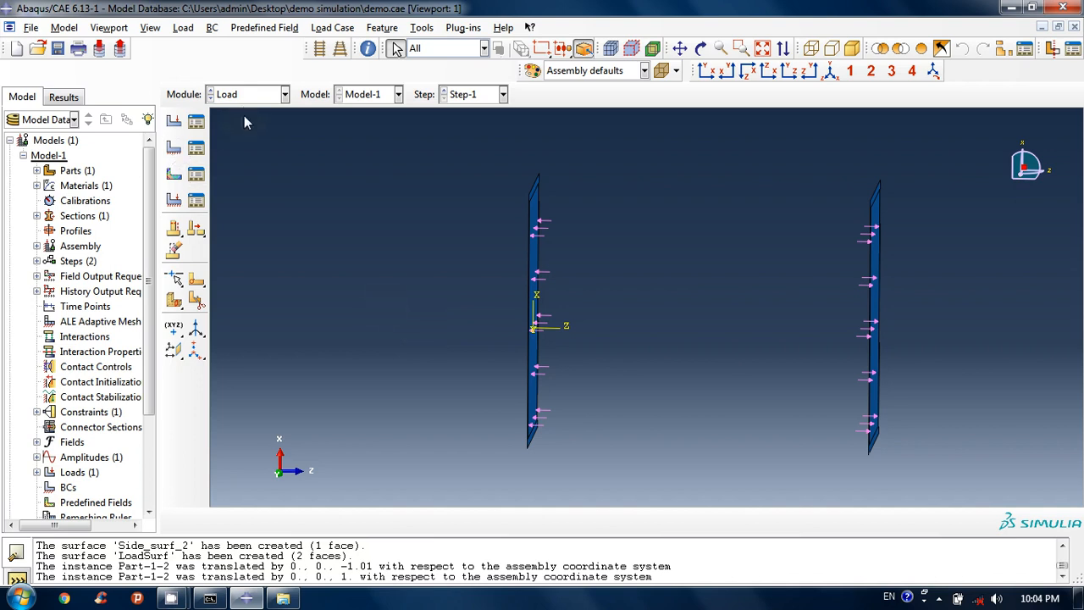
# - Translate the displaced plate back against the other plate, using their matching bottom-edge midpoints as start and end of the vector
pyautogui.click(250, 94)
pyautogui.click(247, 141)
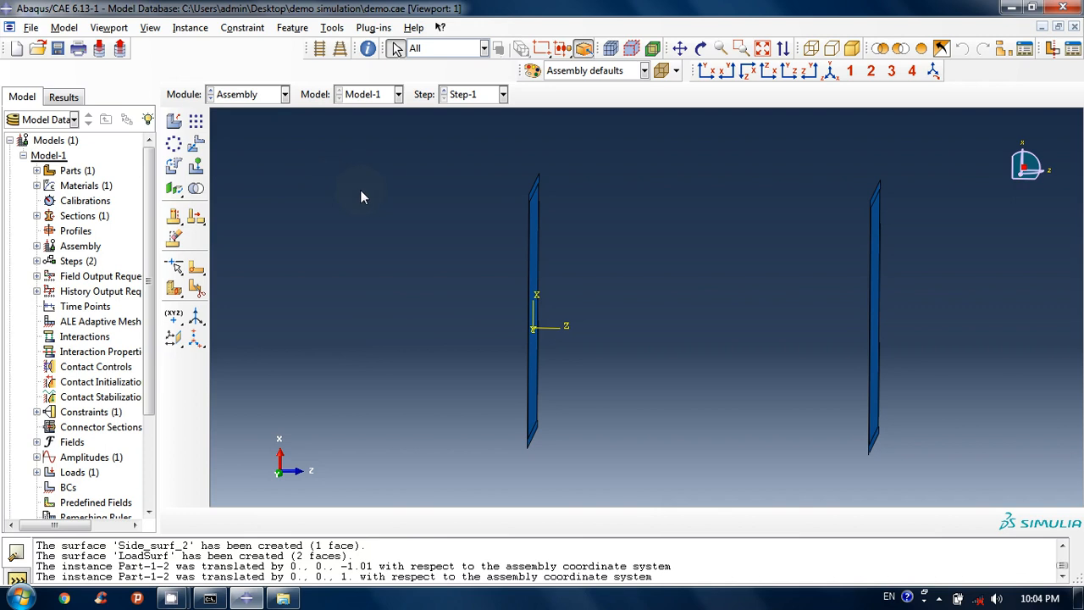
pyautogui.click(196, 143)
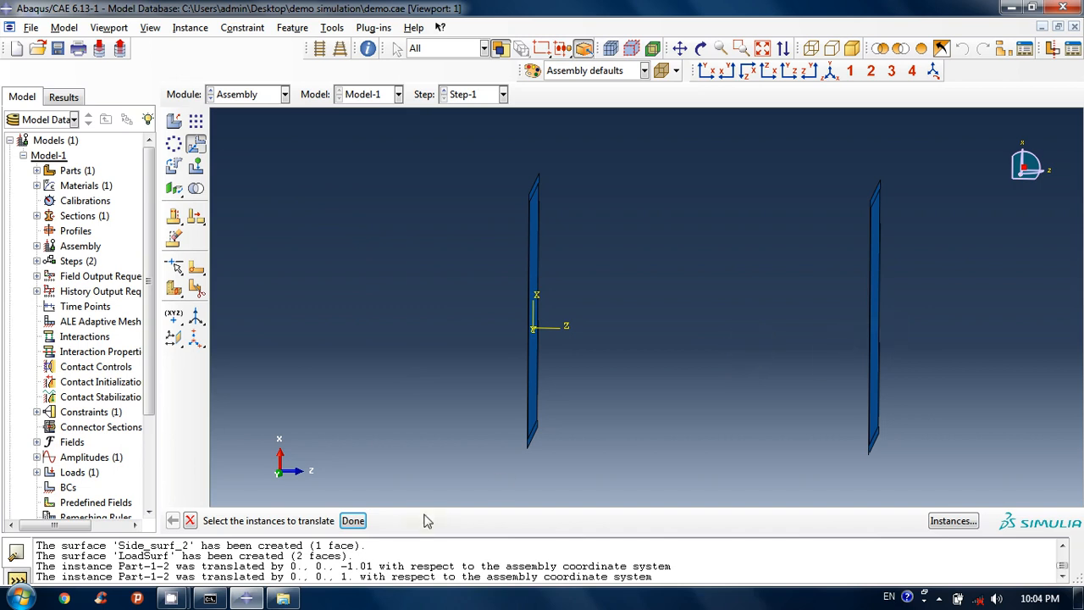
pyautogui.click(874, 351)
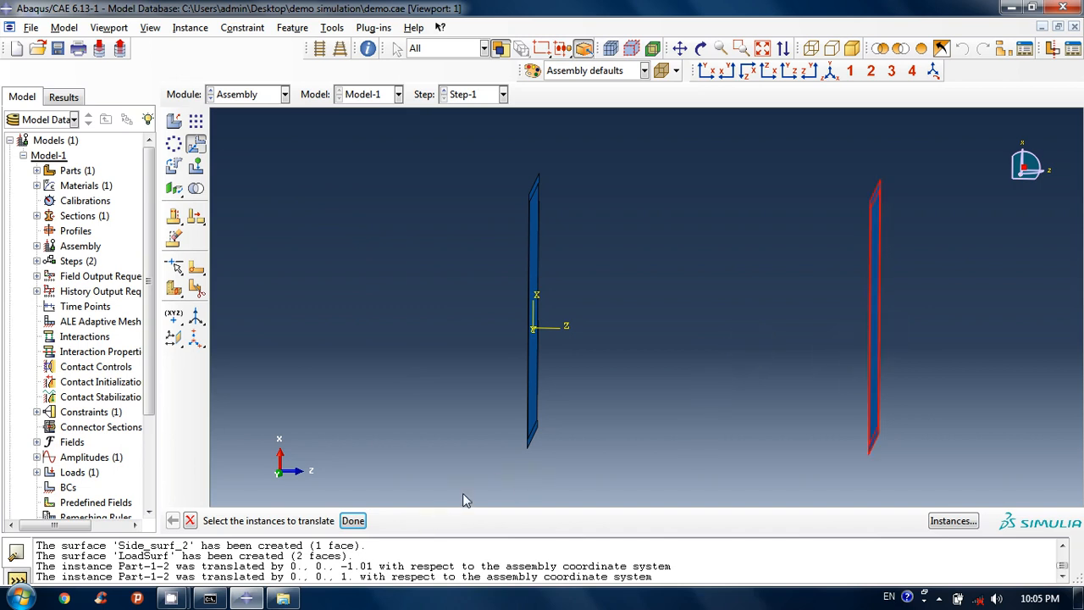
pyautogui.click(353, 520)
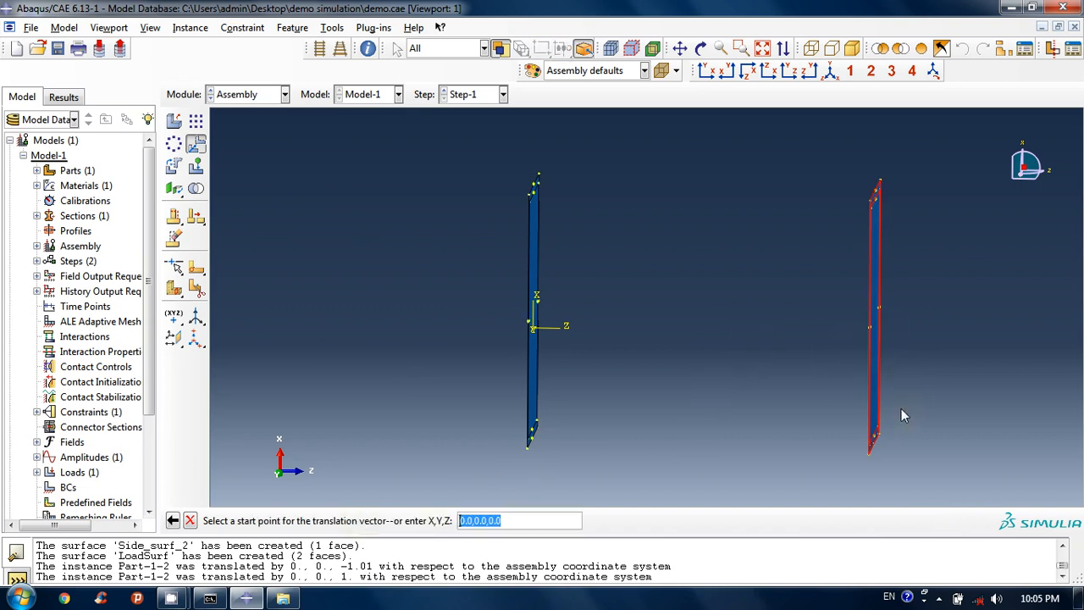
pyautogui.keyDown('ctrl'); pyautogui.keyDown('alt'); pyautogui.moveTo(855, 331); pyautogui.dragTo(824, 323); pyautogui.keyUp('alt'); pyautogui.keyUp('ctrl')
pyautogui.keyDown('ctrl'); pyautogui.keyDown('alt'); pyautogui.moveTo(702, 334); pyautogui.dragTo(627, 338); pyautogui.keyUp('alt'); pyautogui.keyUp('ctrl')
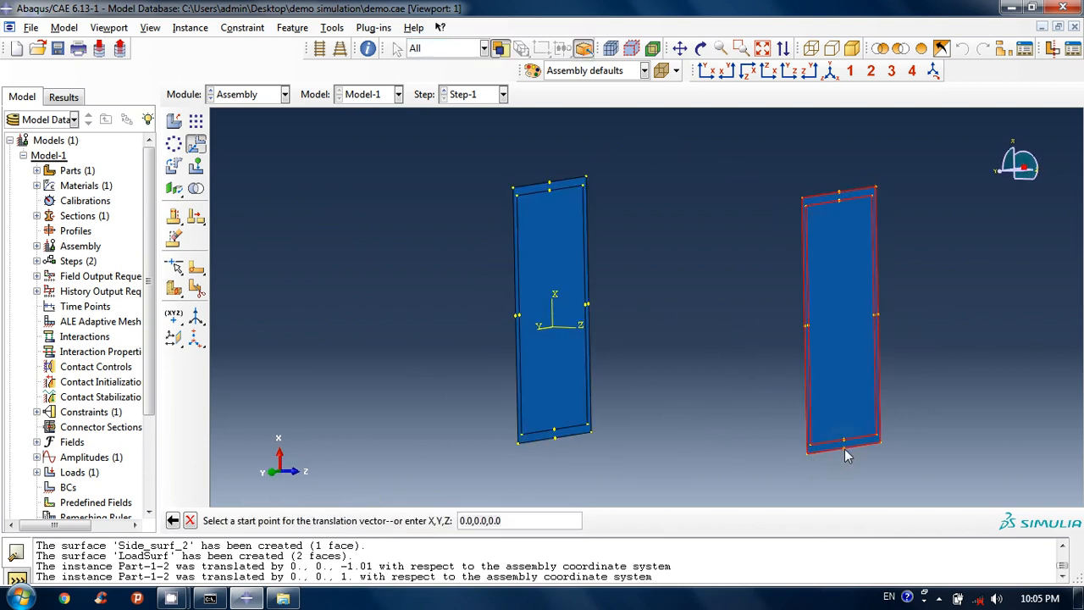
pyautogui.click(844, 447)
pyautogui.click(554, 435)
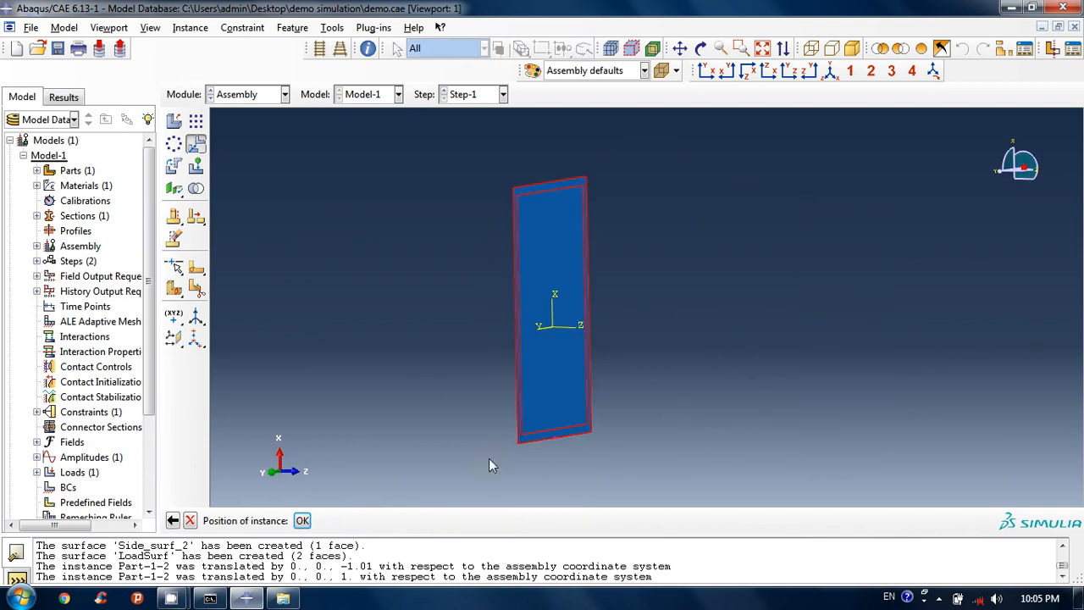
pyautogui.click(305, 521)
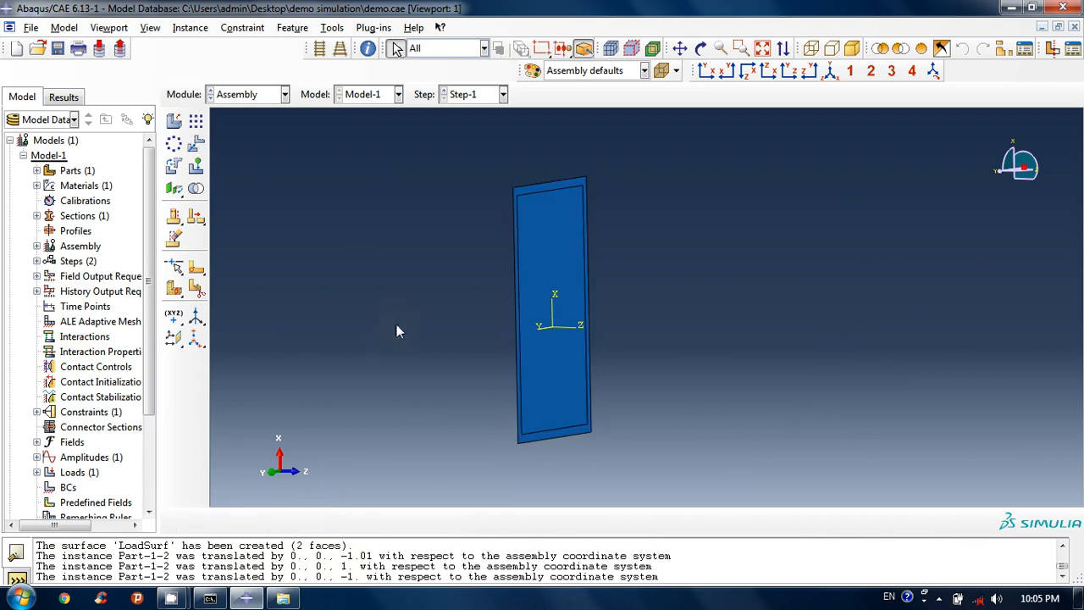
# - Assign global seeds to both plate instances with an approximate global size of 0.075 and curvature control on
pyautogui.click(260, 96)
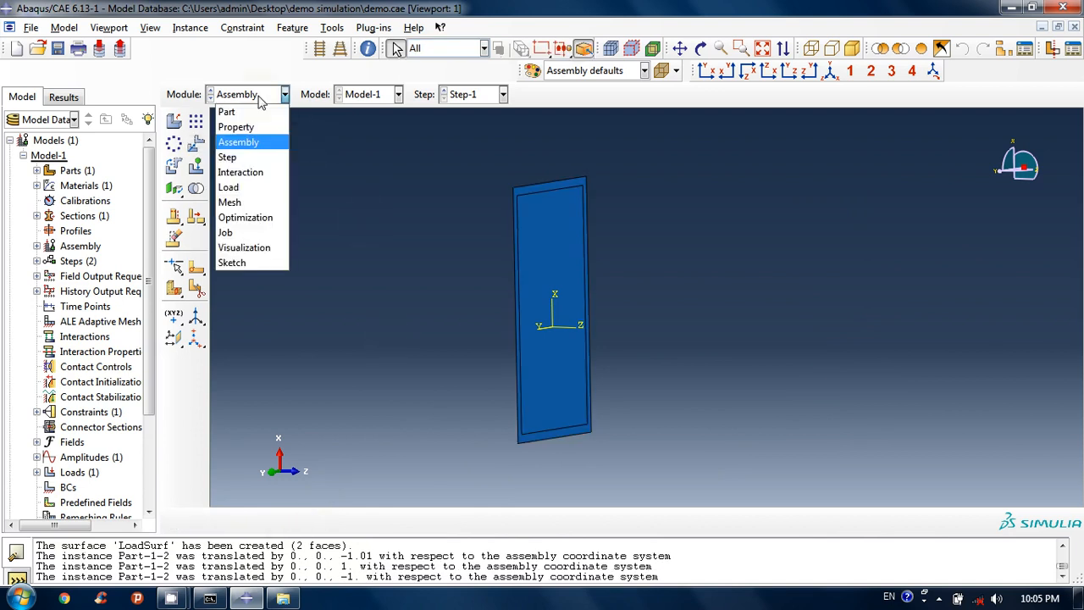
pyautogui.click(230, 202)
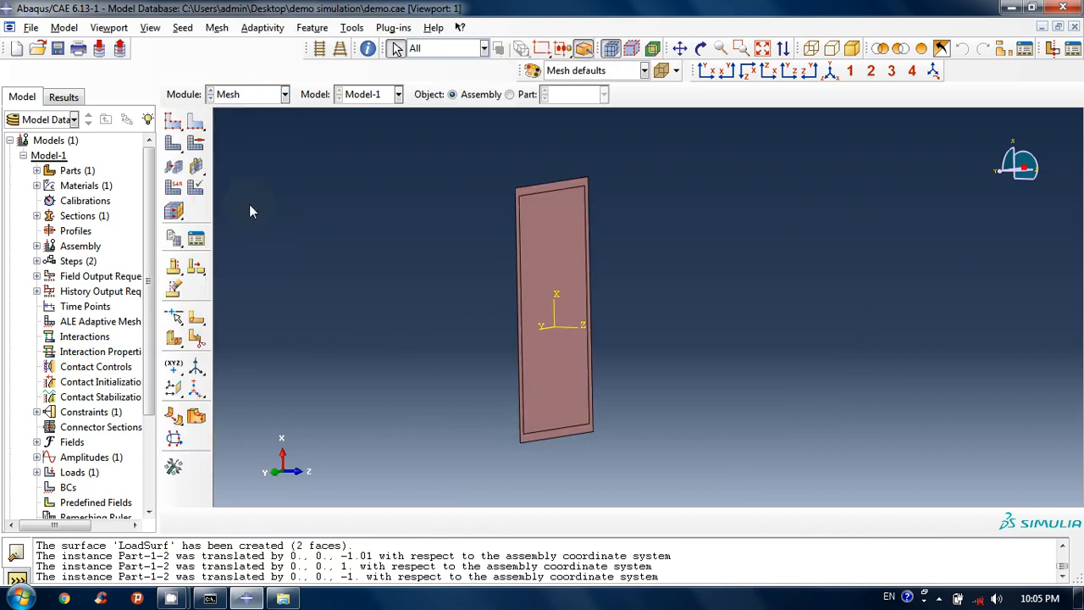
pyautogui.click(183, 29)
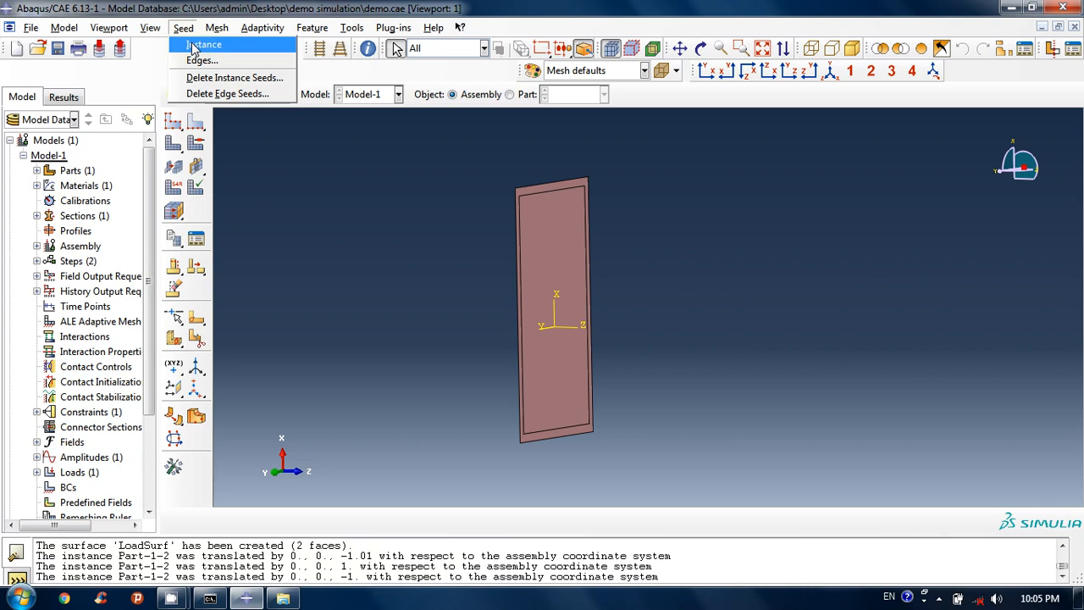
pyautogui.click(200, 45)
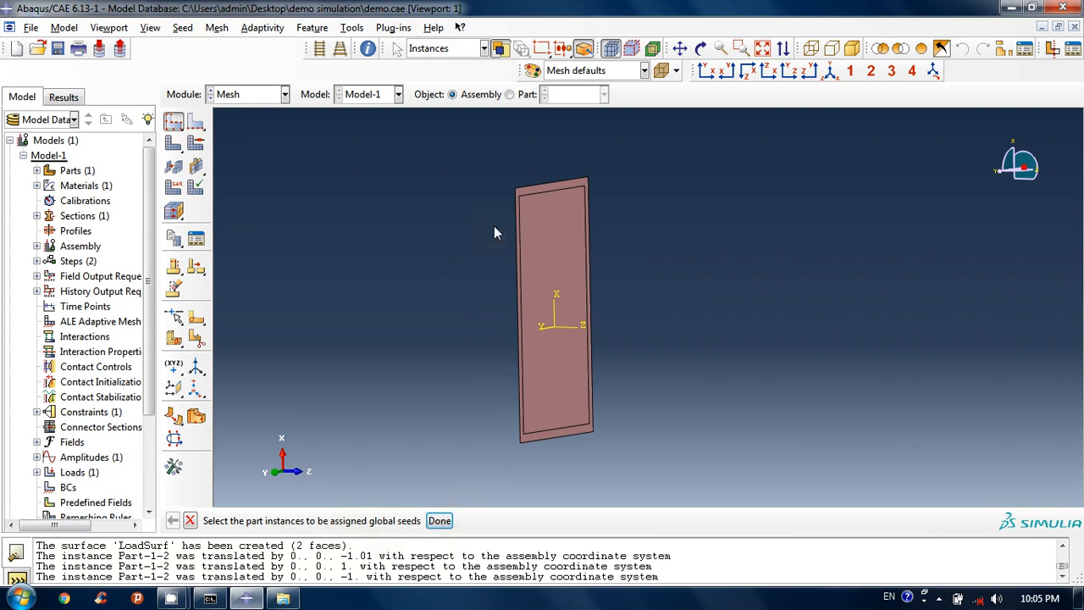
pyautogui.moveTo(480, 170); pyautogui.dragTo(659, 483)
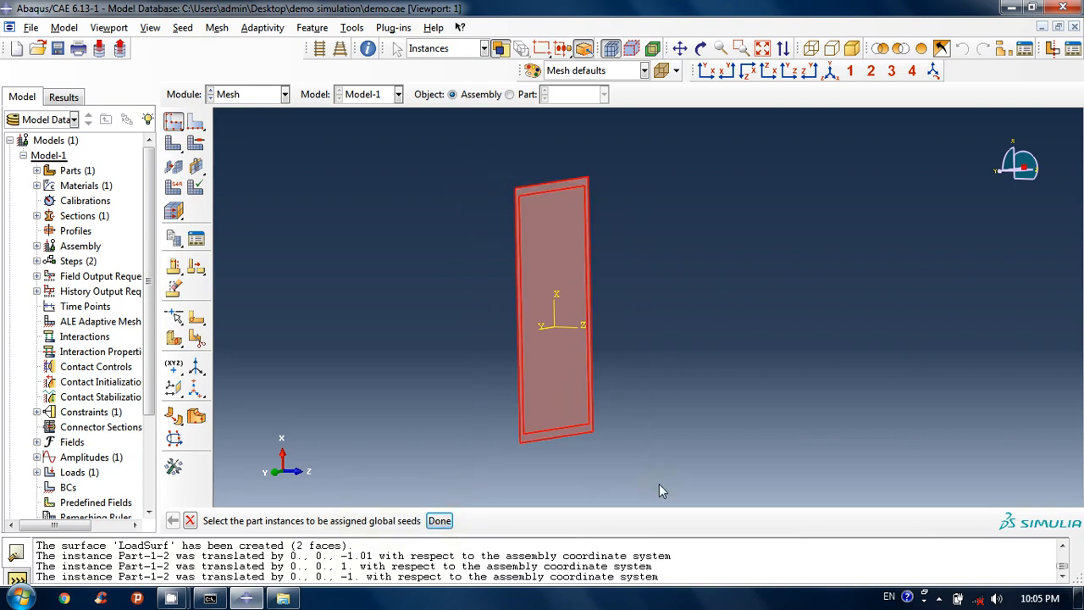
pyautogui.click(439, 520)
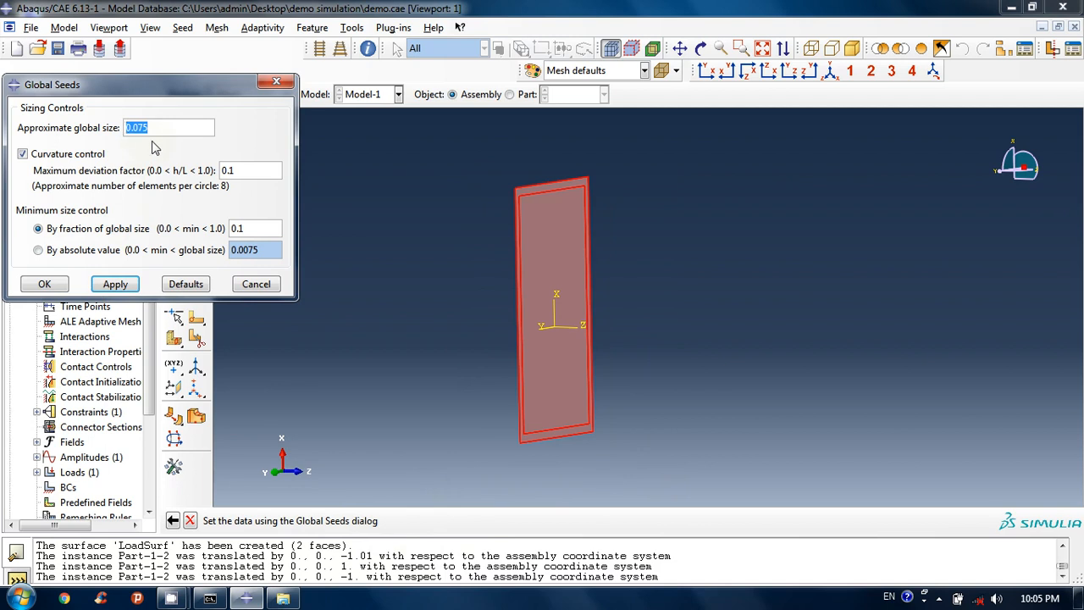
pyautogui.click(114, 284)
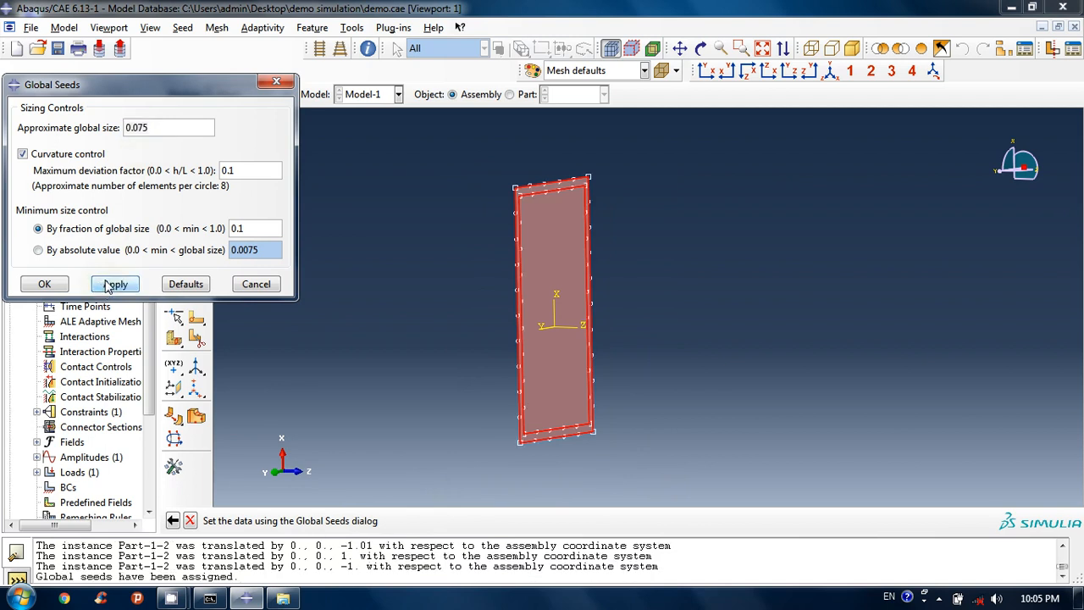
pyautogui.click(42, 285)
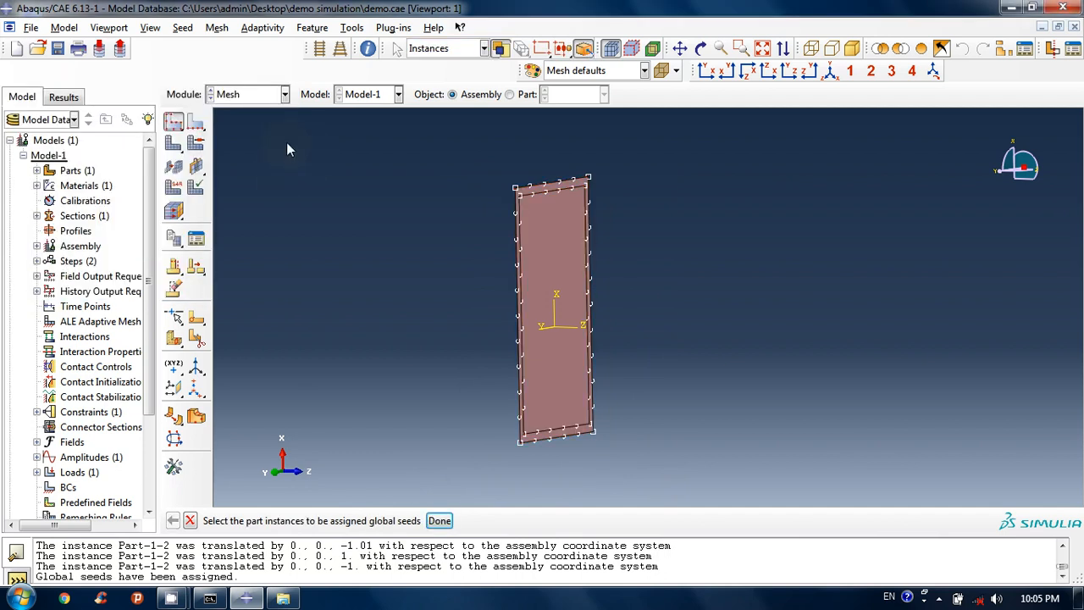
pyautogui.click(440, 521)
# - Mesh both plate part instances using the assigned global seeds
pyautogui.click(217, 27)
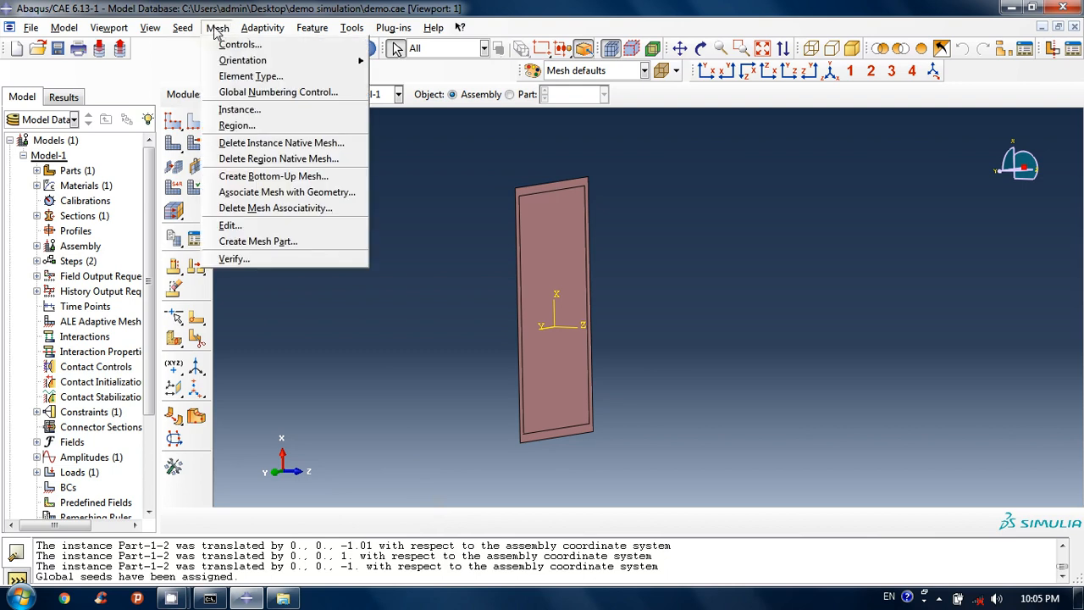
pyautogui.click(237, 110)
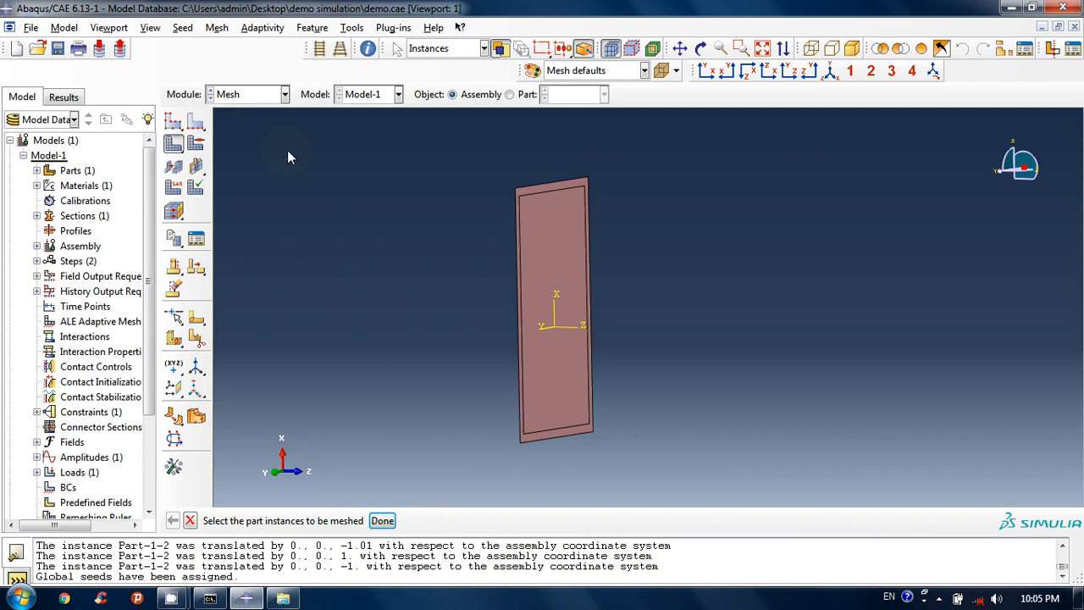
pyautogui.moveTo(470, 172); pyautogui.dragTo(700, 453)
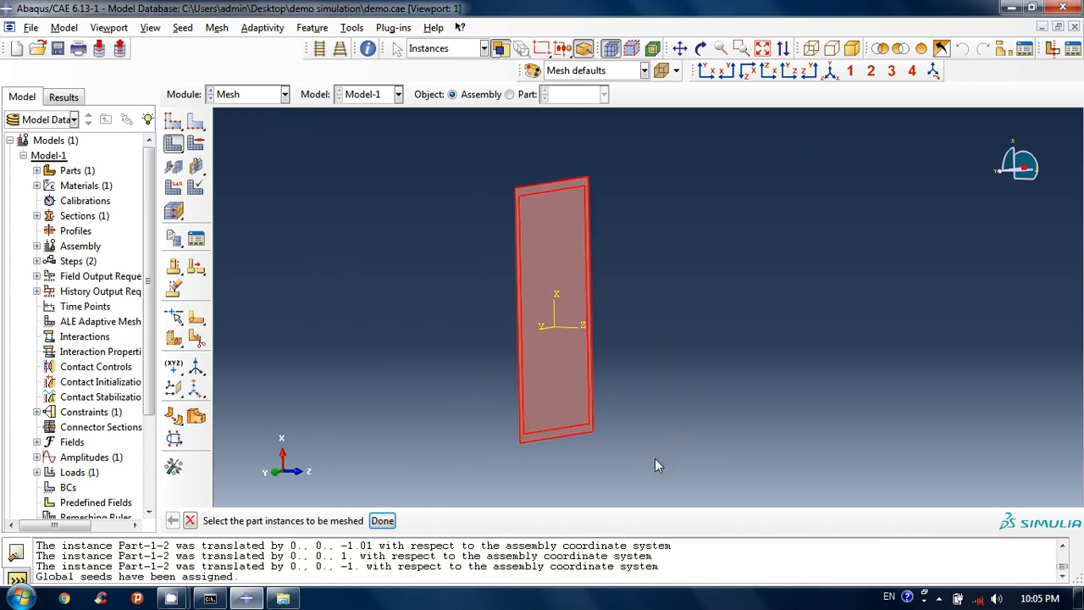
pyautogui.click(382, 520)
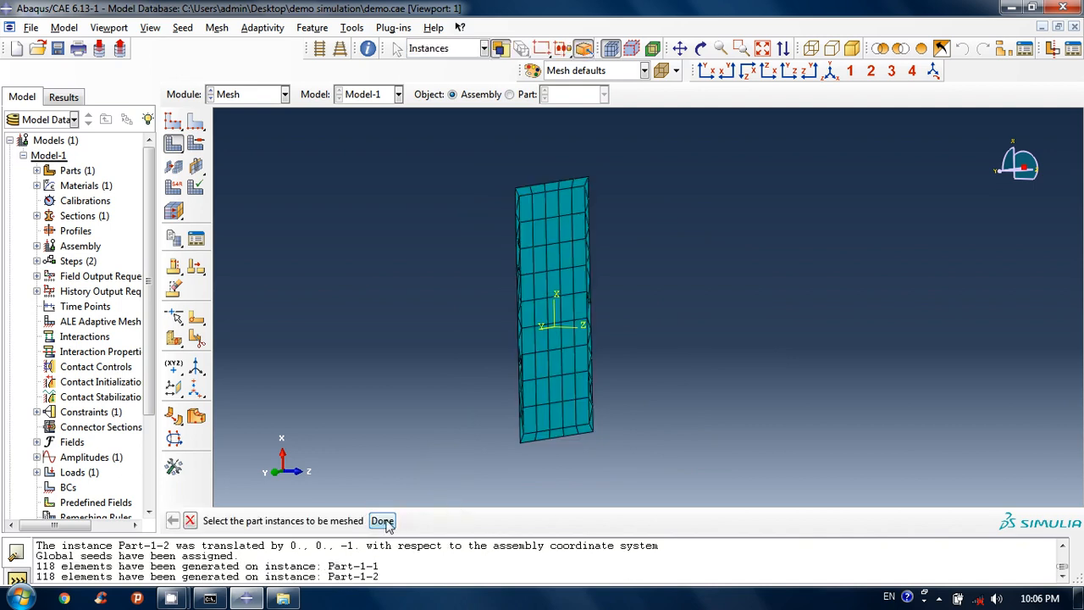
pyautogui.click(382, 521)
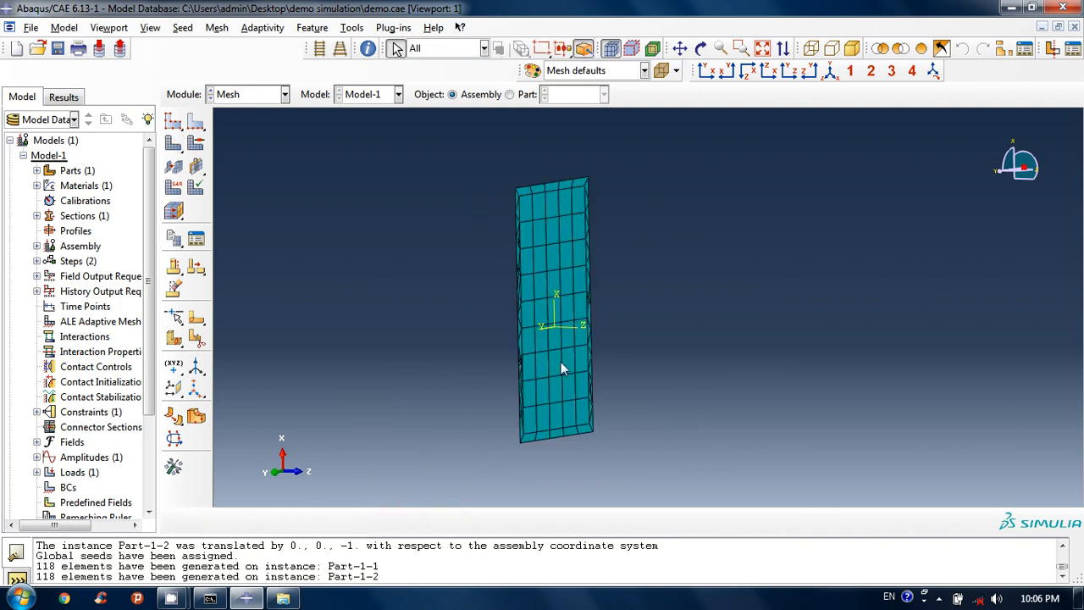
# - Reseed both plate instances with an approximate global size of 0.01, keeping curvature control on
pyautogui.keyDown('ctrl'); pyautogui.keyDown('alt'); pyautogui.moveTo(561, 364); pyautogui.dragTo(560, 320); pyautogui.keyUp('alt'); pyautogui.keyUp('ctrl')
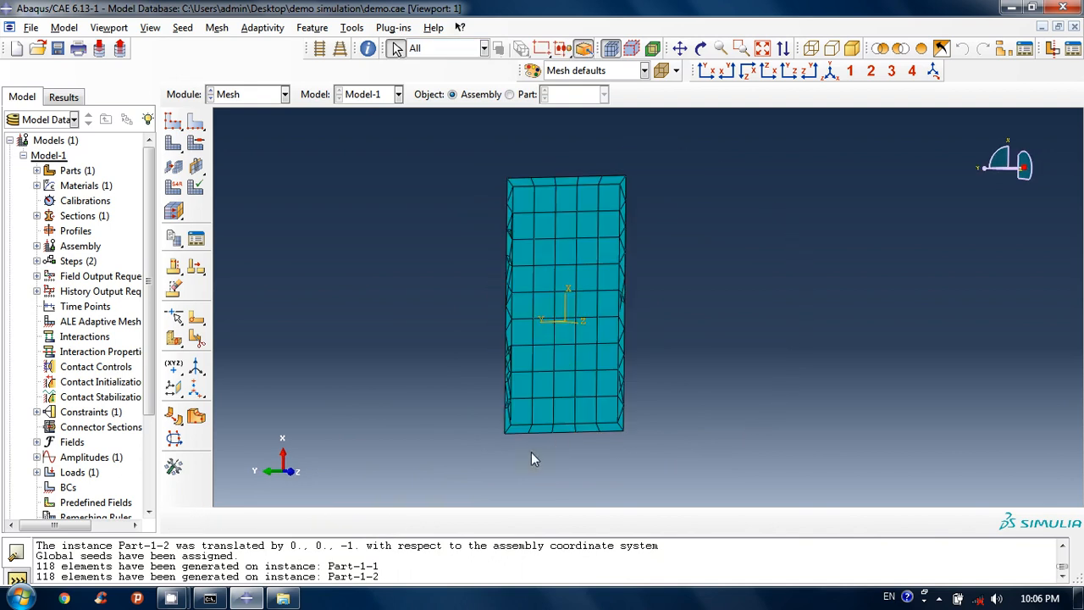
pyautogui.scroll(4, 517, 427)
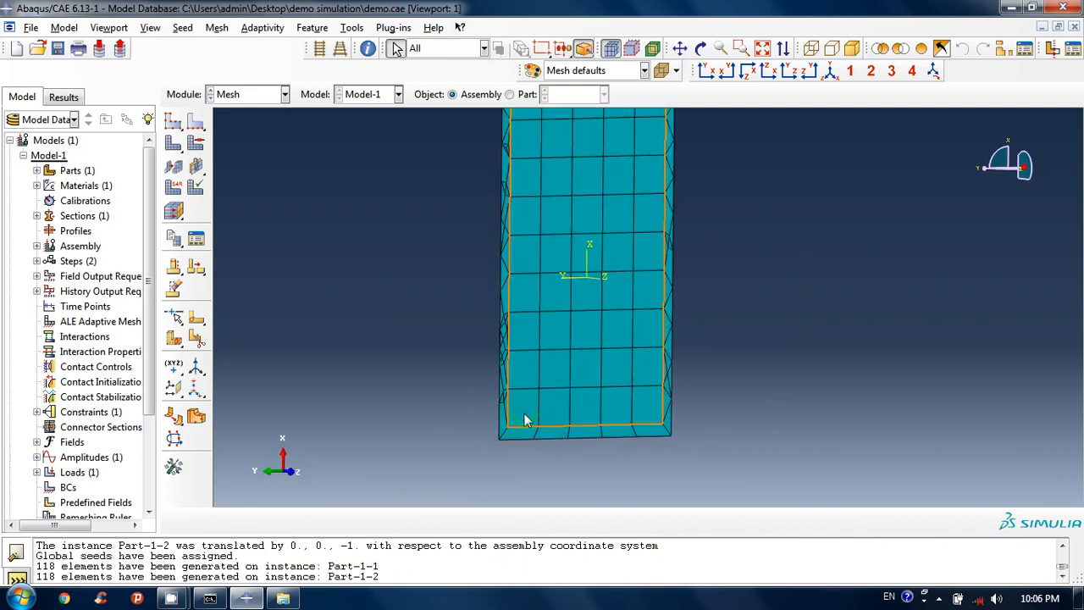
pyautogui.scroll(-3, 531, 376)
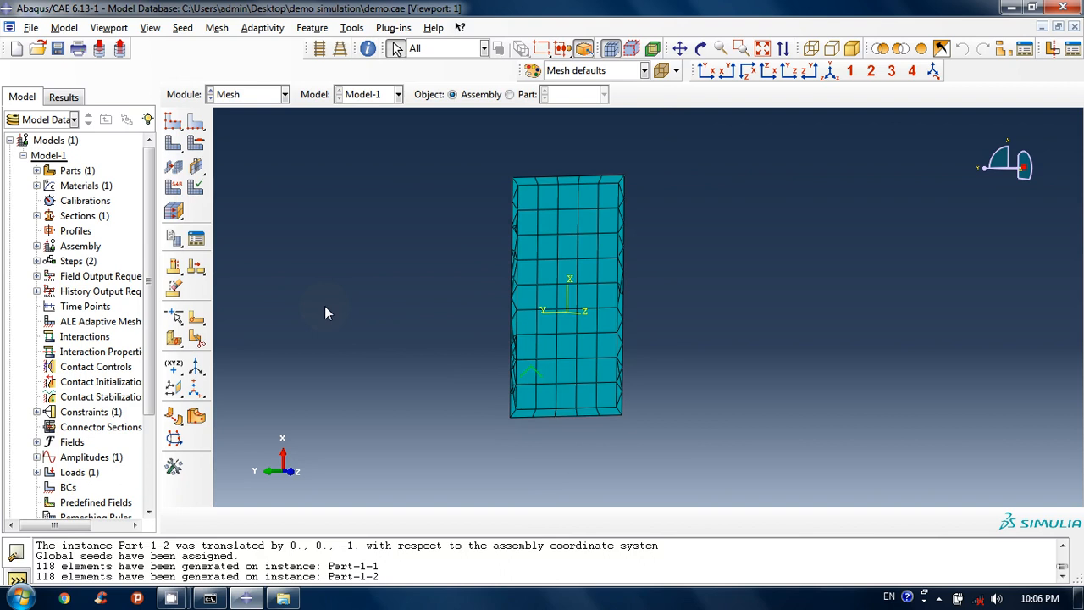
pyautogui.click(181, 28)
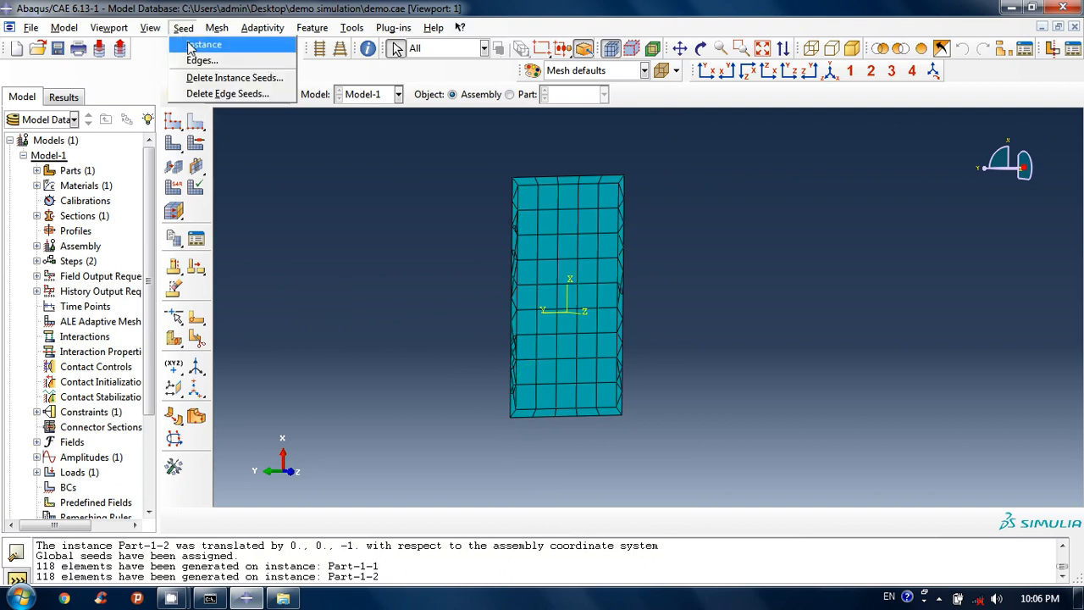
pyautogui.click(192, 47)
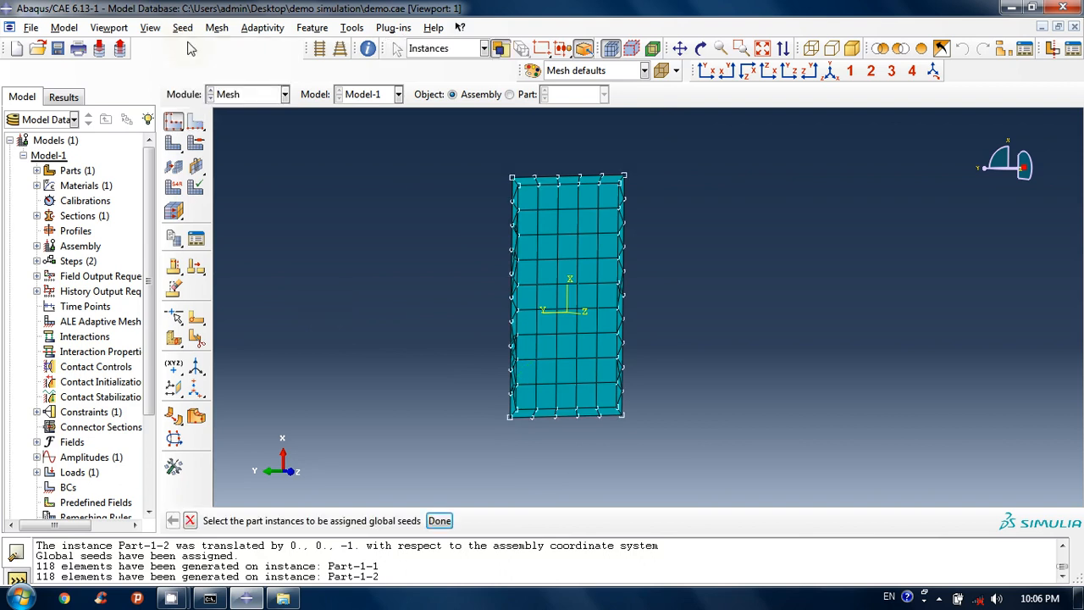
pyautogui.moveTo(473, 155); pyautogui.dragTo(694, 452)
pyautogui.click(439, 520)
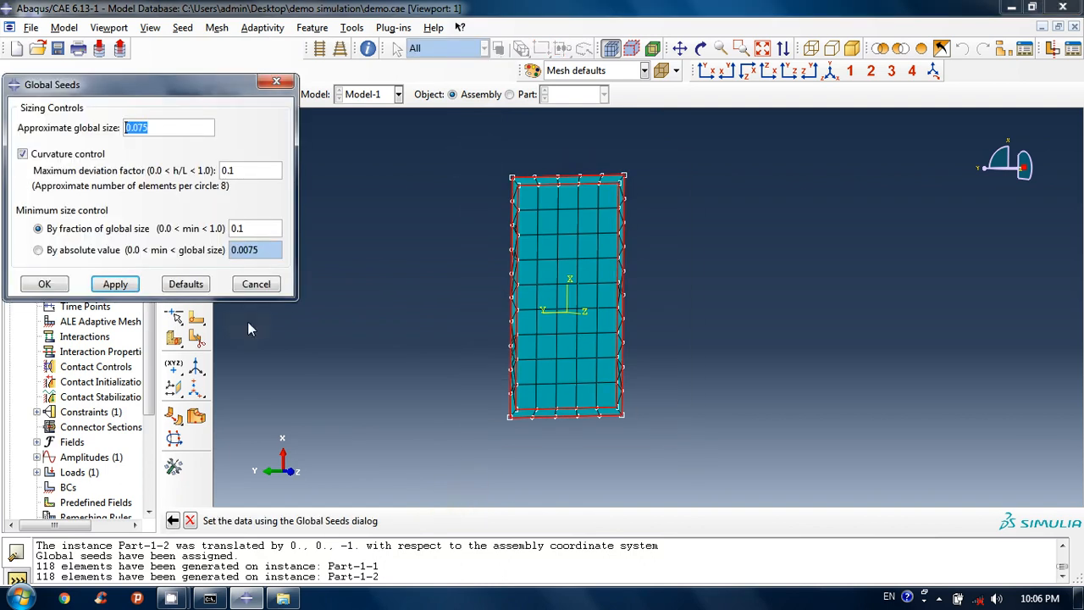
pyautogui.click(163, 127)
pyautogui.press('BackSpace')
pyautogui.press('BackSpace')
pyautogui.write('1')
pyautogui.click(116, 285)
pyautogui.click(106, 356)
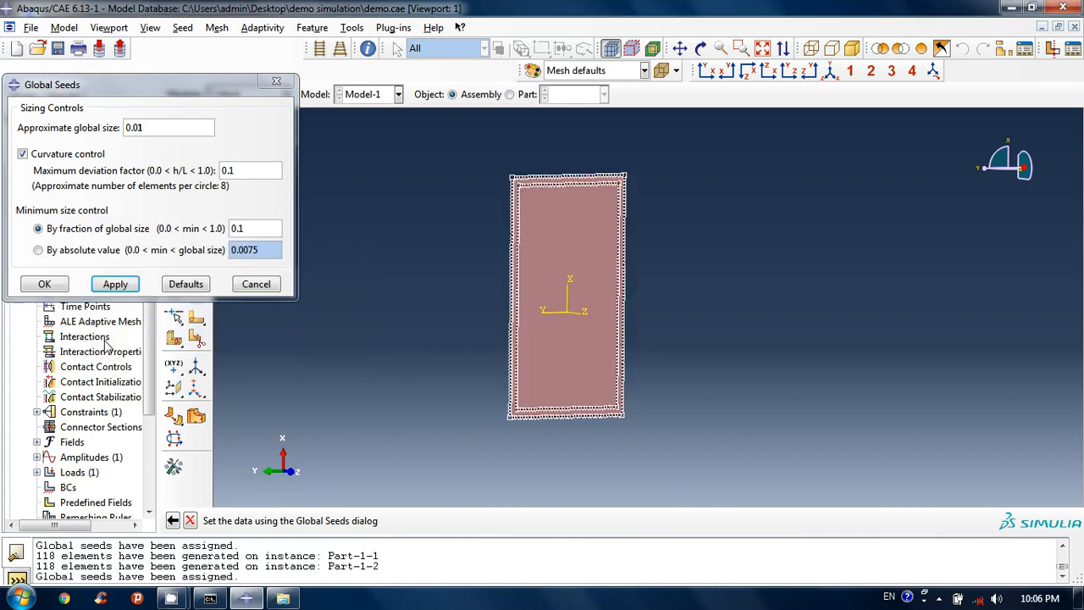
# - Change the approximate global size of both plates' seeds to 0.04 and finish the seeding
pyautogui.click(156, 126)
pyautogui.press('BackSpace')
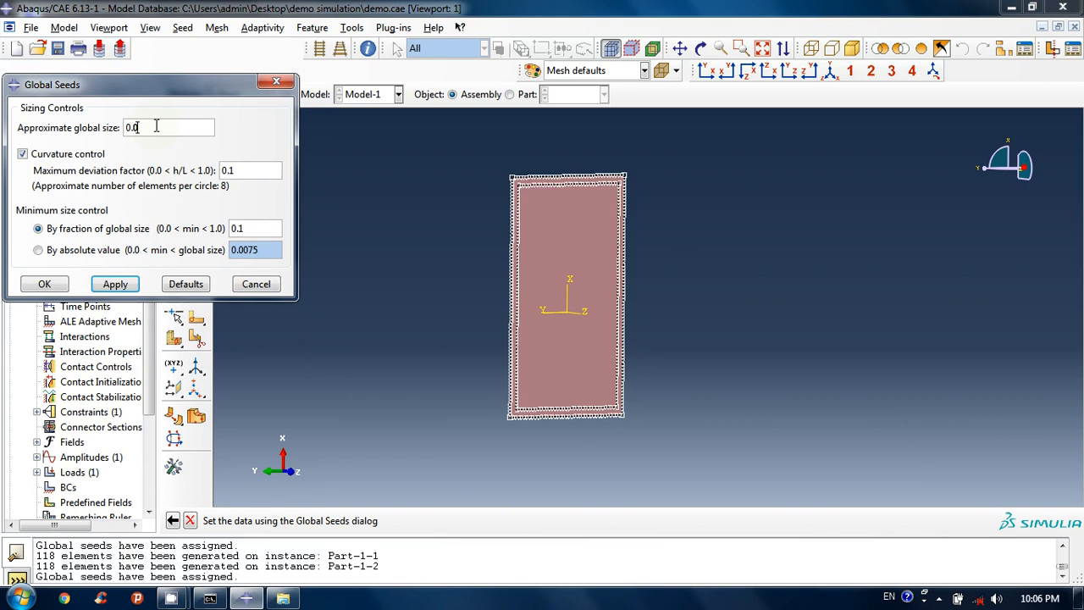
pyautogui.write('4')
pyautogui.click(118, 285)
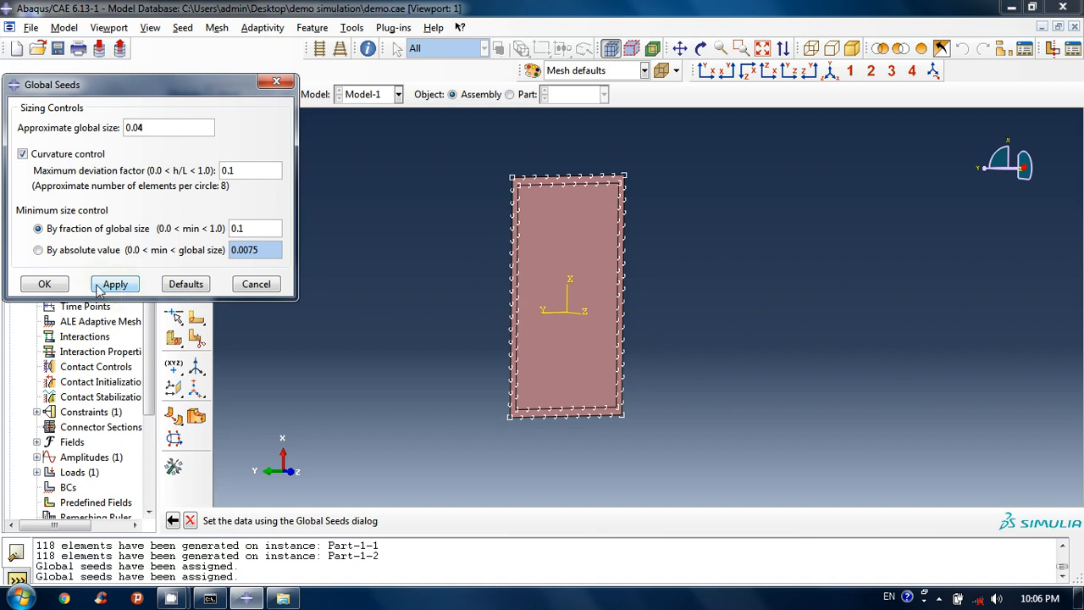
pyautogui.click(47, 285)
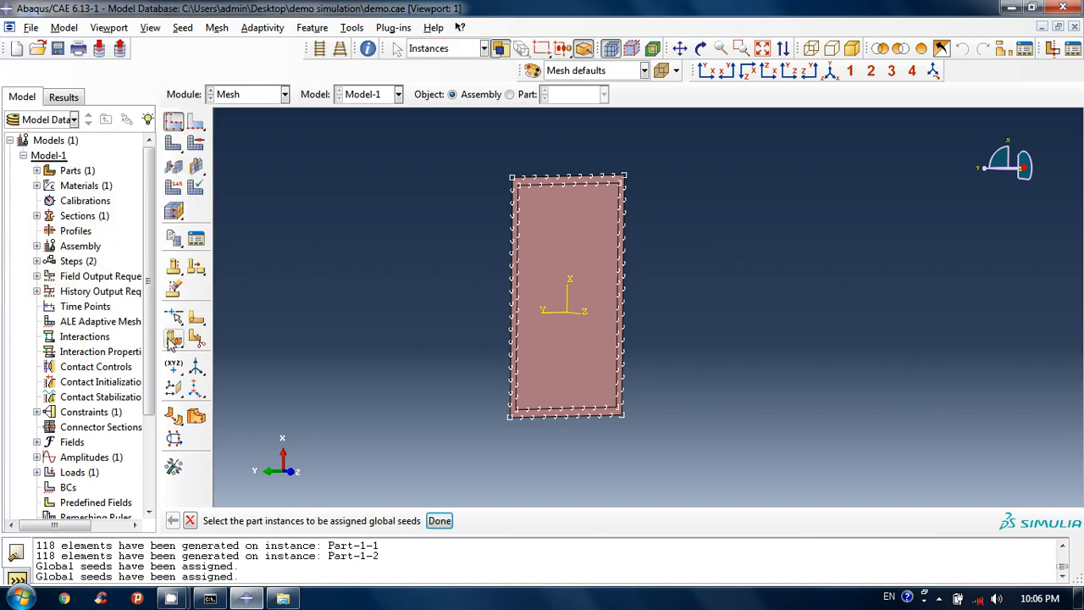
pyautogui.click(438, 520)
# - Mesh both plate part instances with the 0.04 global seeds
pyautogui.click(216, 28)
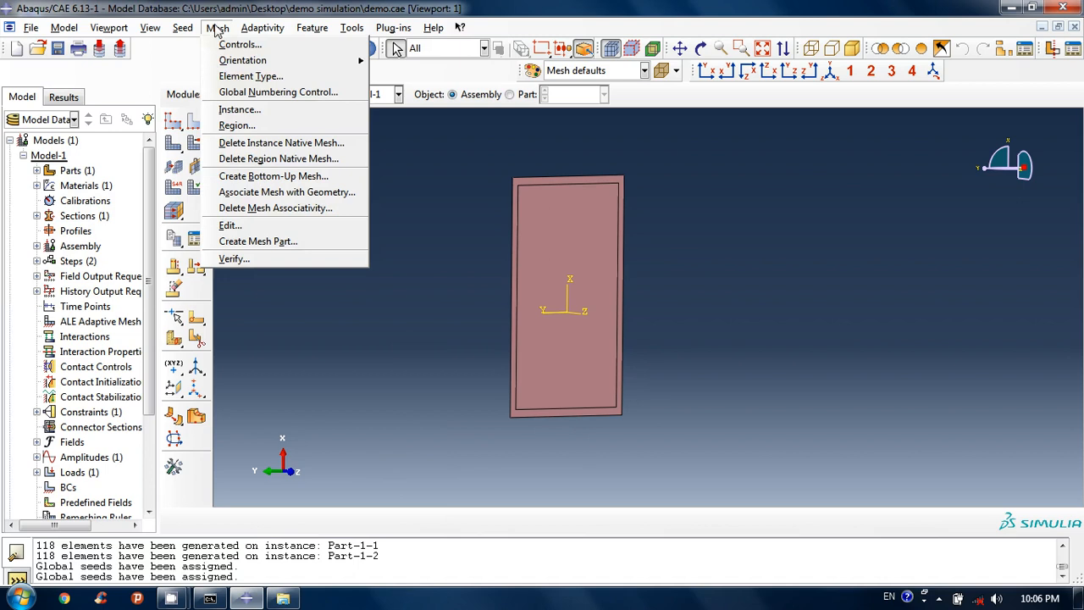
pyautogui.click(240, 109)
pyautogui.click(381, 520)
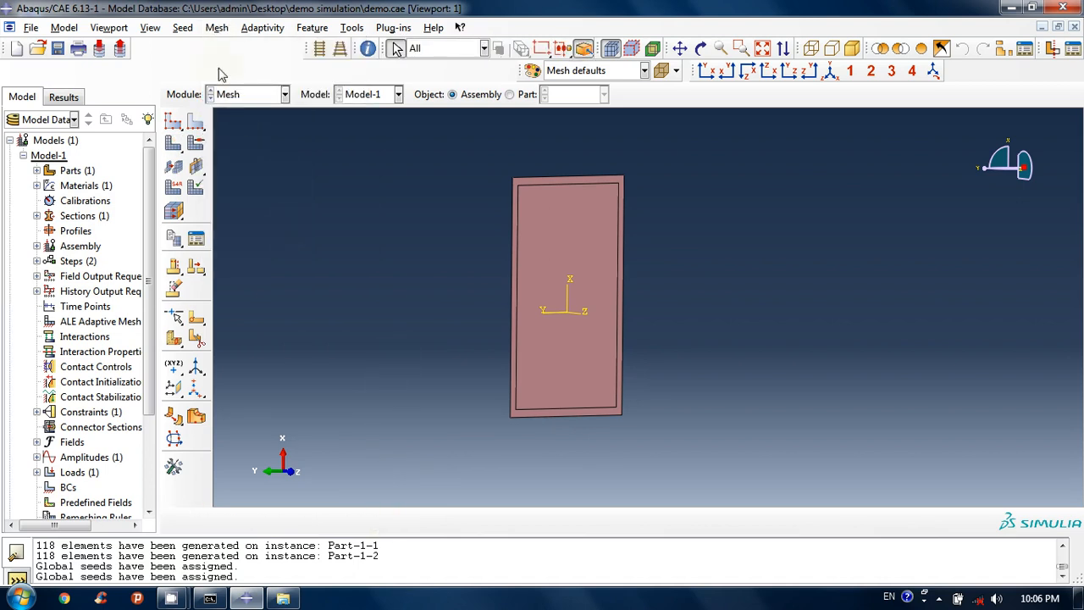
pyautogui.click(217, 28)
pyautogui.click(239, 109)
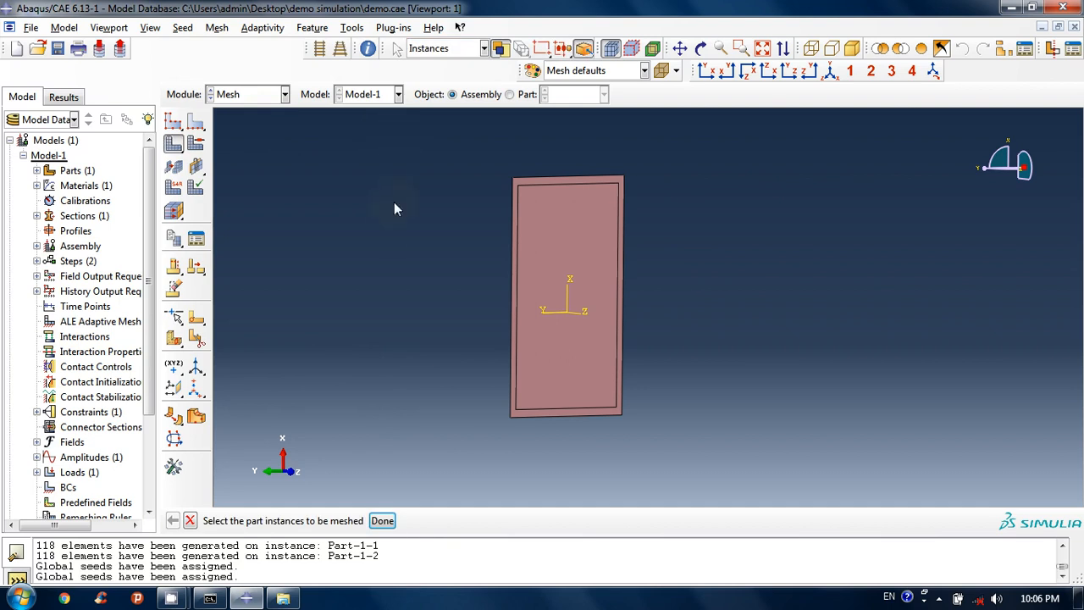
pyautogui.moveTo(476, 166); pyautogui.dragTo(687, 417)
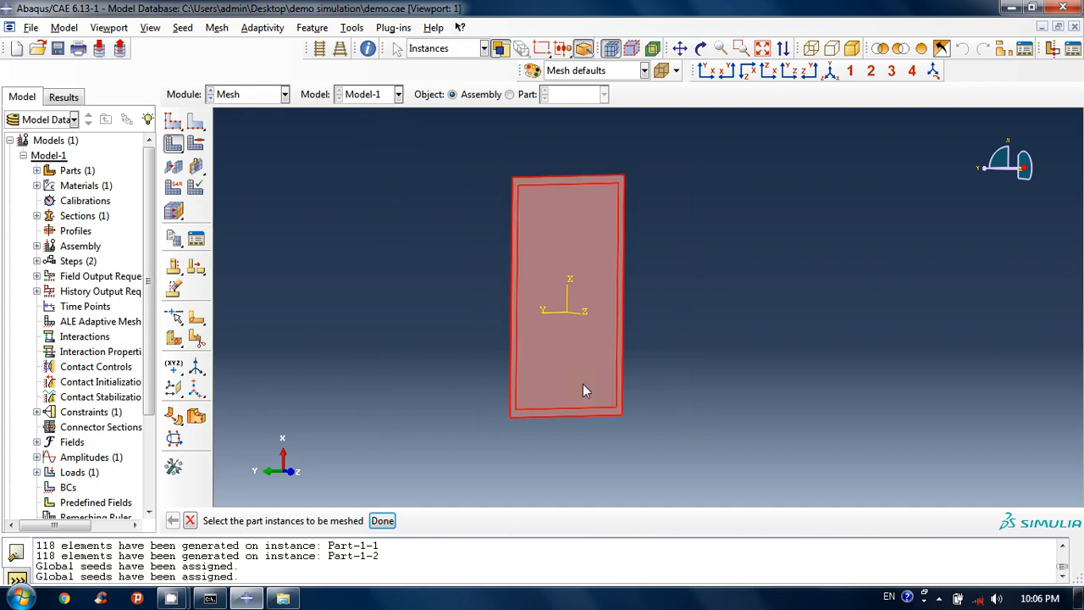
pyautogui.click(382, 520)
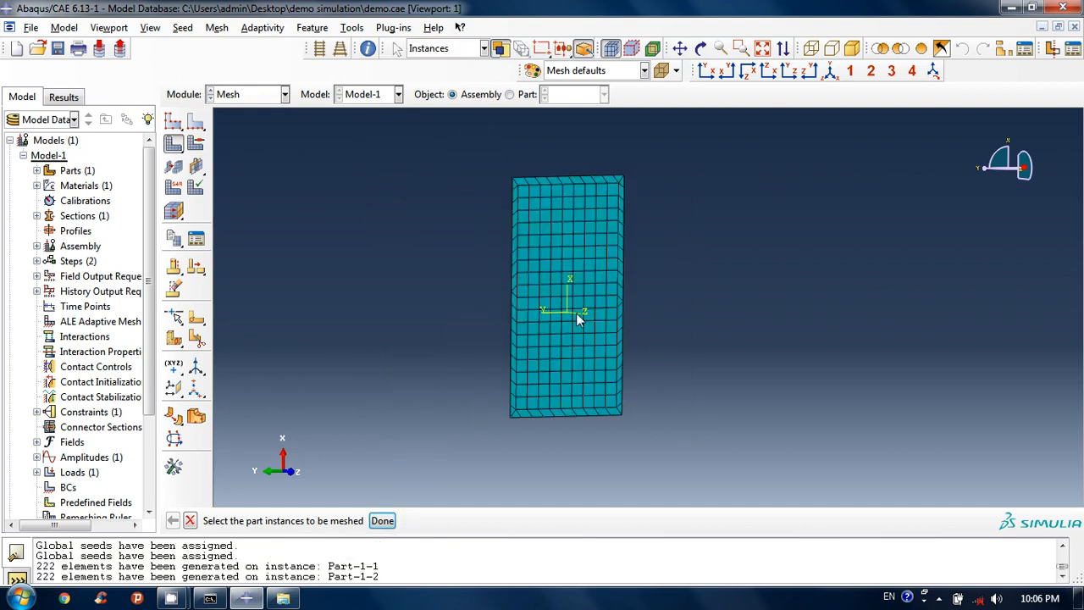
# - Assign global seeds with an approximate global size of 0.02 to both plate instances, deleting the meshes invalidated by the seed change
pyautogui.scroll(3, 597, 319)
pyautogui.scroll(-3, 547, 334)
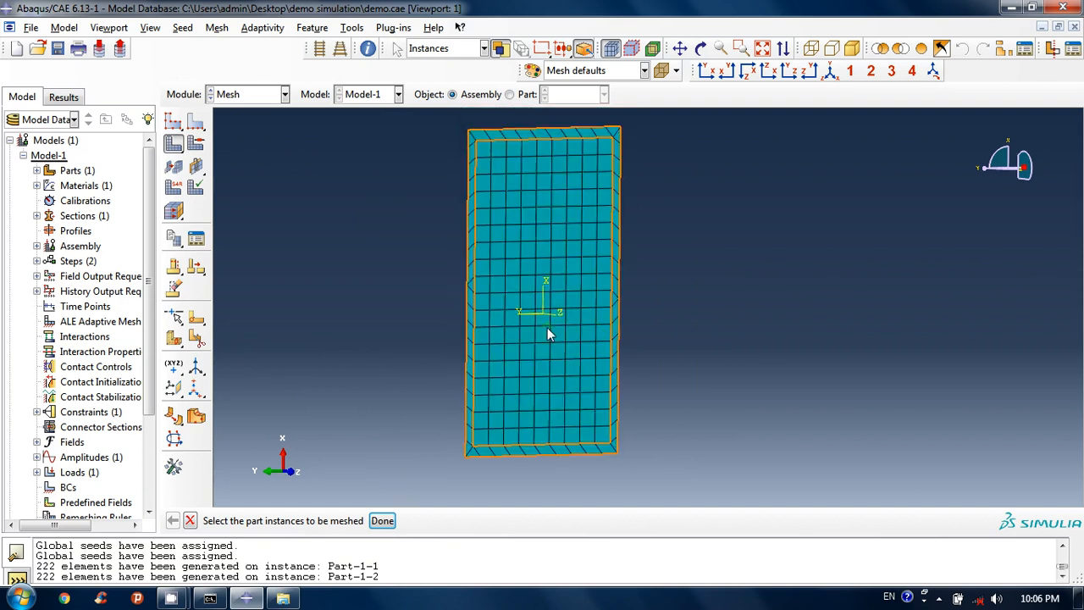
pyautogui.click(182, 27)
pyautogui.click(195, 42)
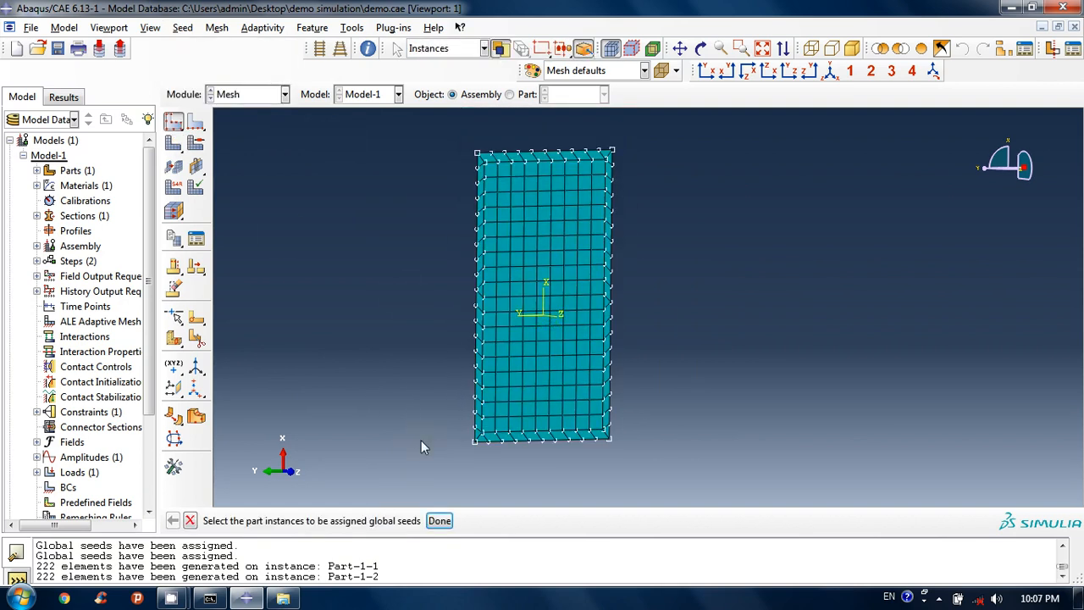
pyautogui.click(491, 227)
pyautogui.click(439, 520)
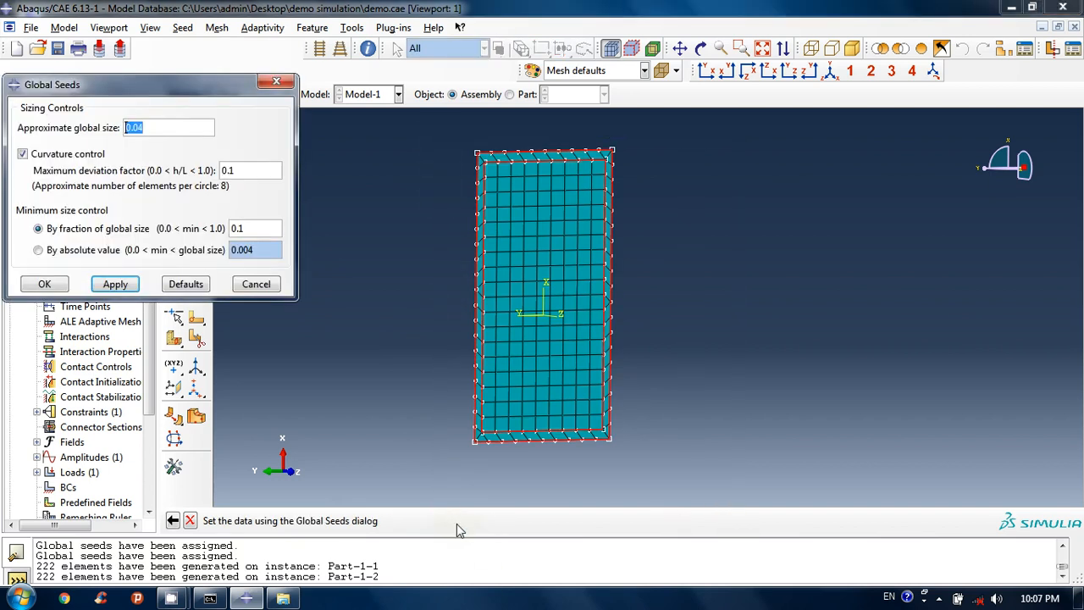
pyautogui.click(155, 128)
pyautogui.press('BackSpace')
pyautogui.write('2')
pyautogui.click(115, 284)
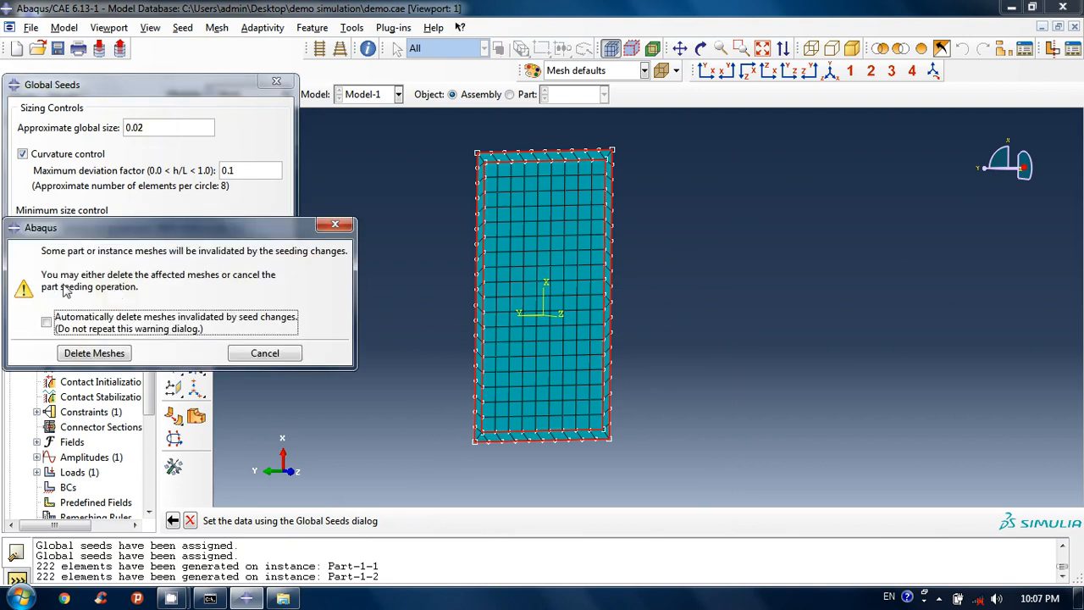
pyautogui.click(93, 353)
pyautogui.click(52, 285)
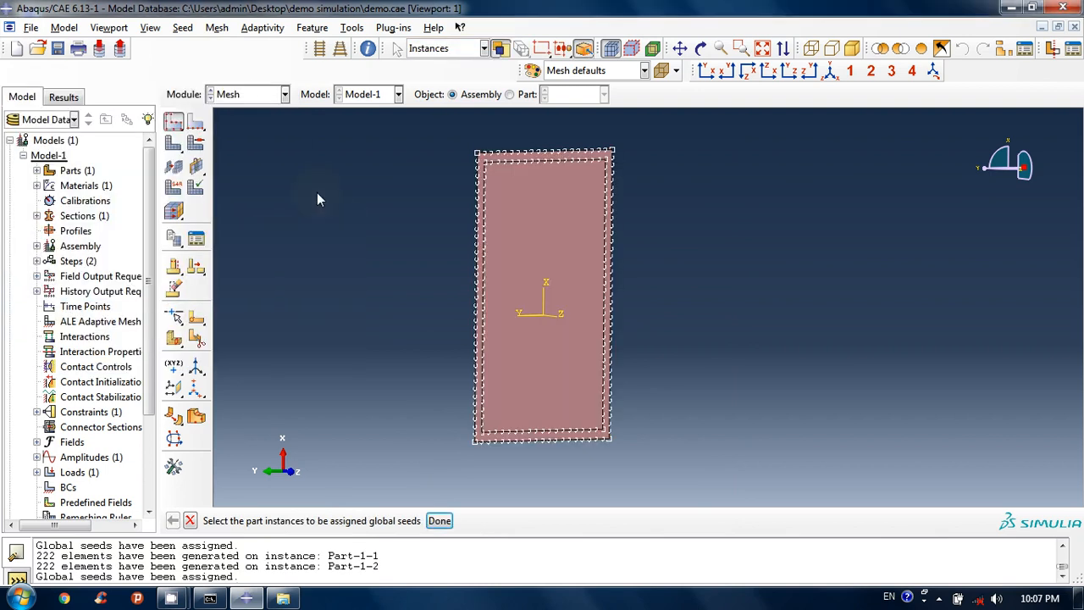
pyautogui.click(438, 520)
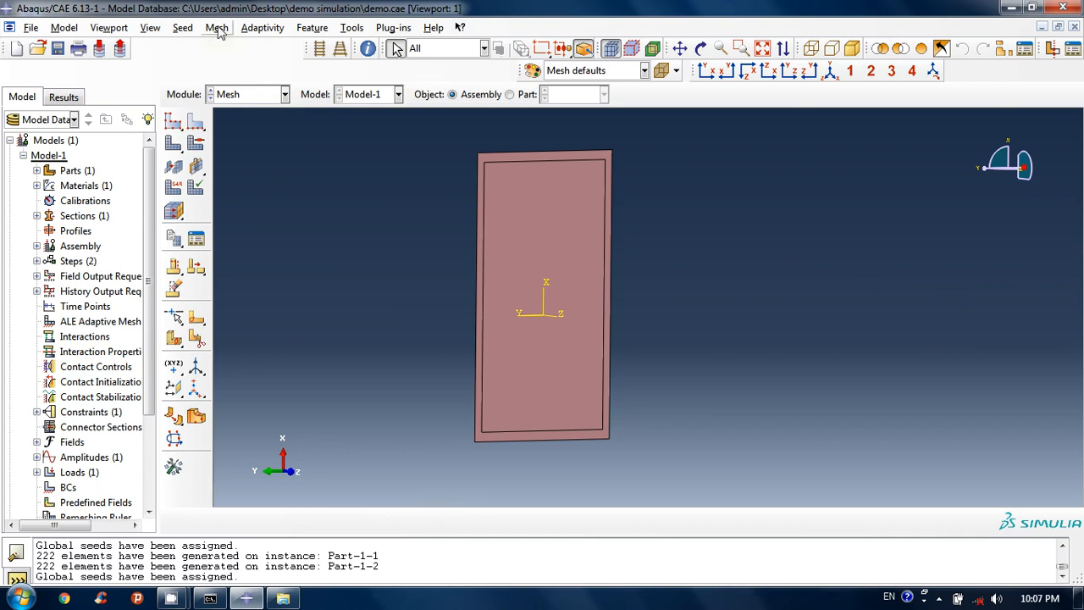
# - Mesh both plate part instances with the 0.02 global seeds and end the meshing command
pyautogui.click(218, 28)
pyautogui.click(241, 109)
pyautogui.moveTo(397, 140); pyautogui.dragTo(707, 491)
pyautogui.click(382, 520)
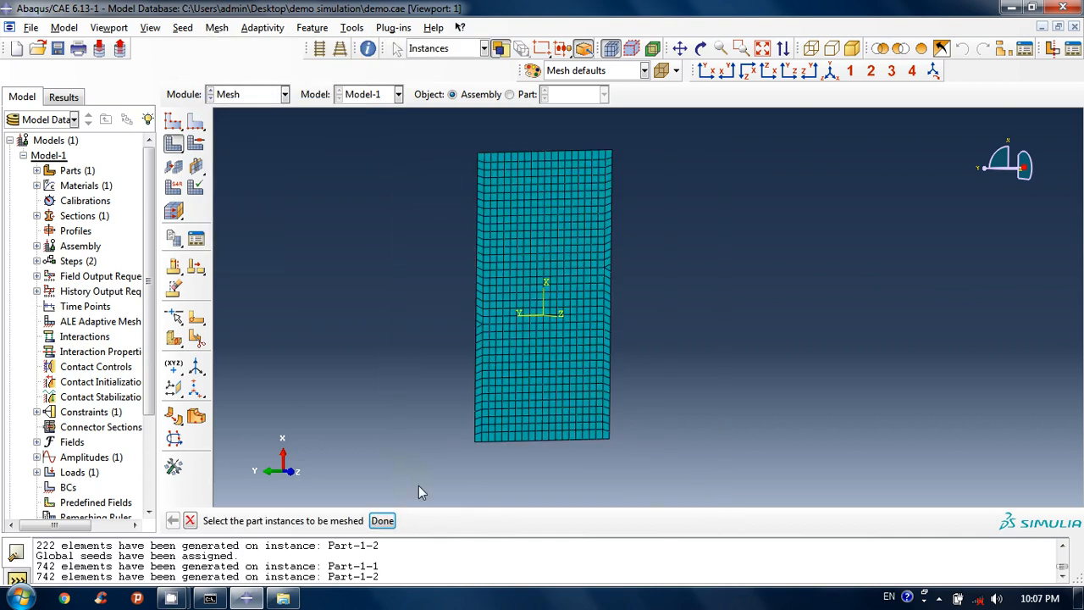
pyautogui.click(387, 518)
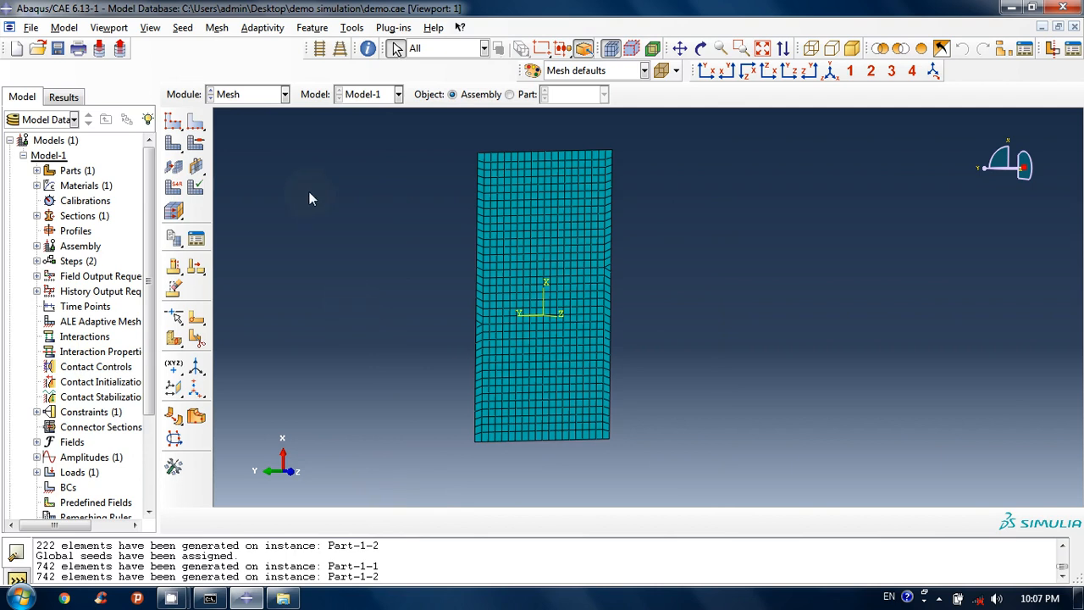
pyautogui.click(273, 99)
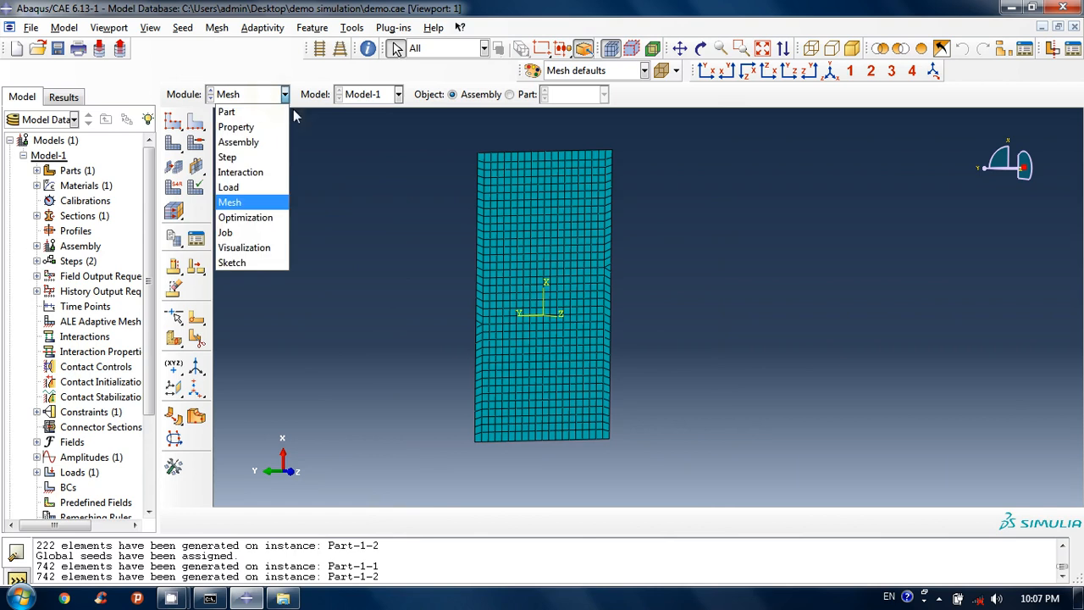
pyautogui.click(338, 142)
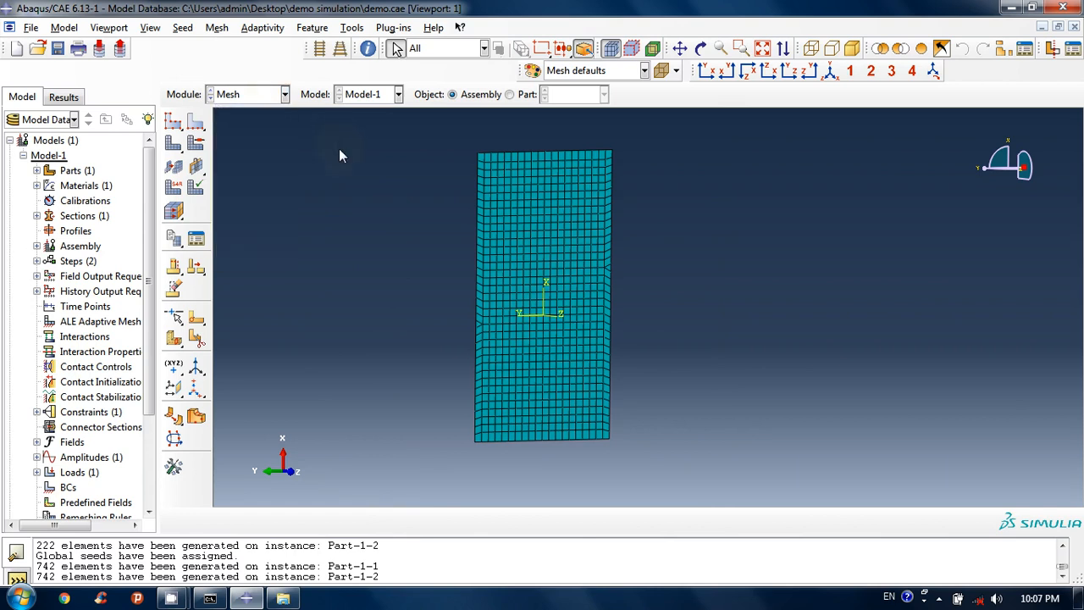
# - Assign mesh controls to all faces of both plates: Quad-dominated shape, Free technique, Advancing front algorithm with mapped meshing where appropriate
pyautogui.click(216, 29)
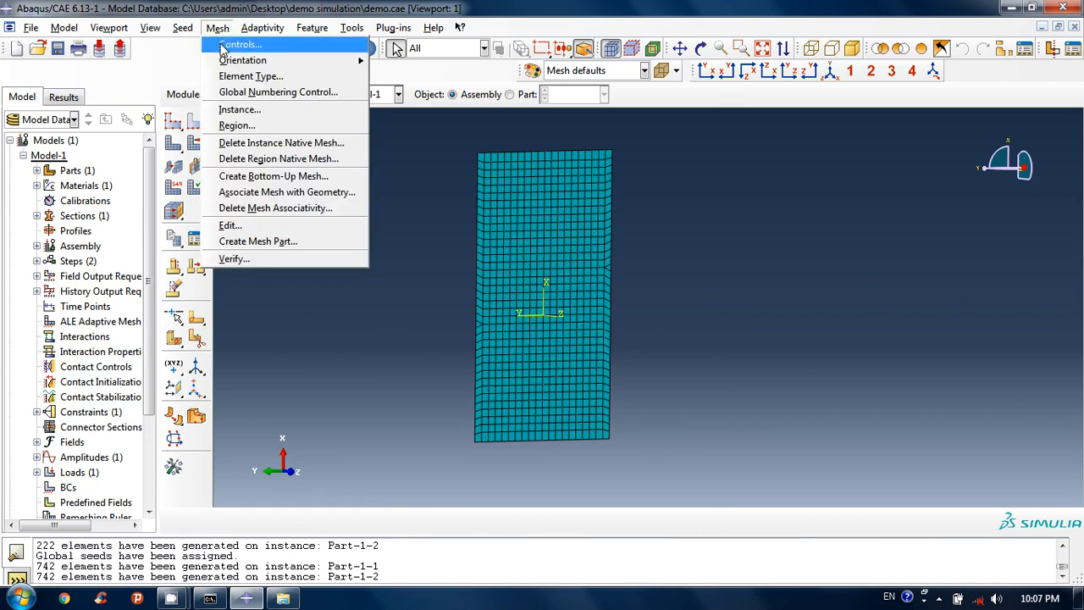
pyautogui.click(223, 46)
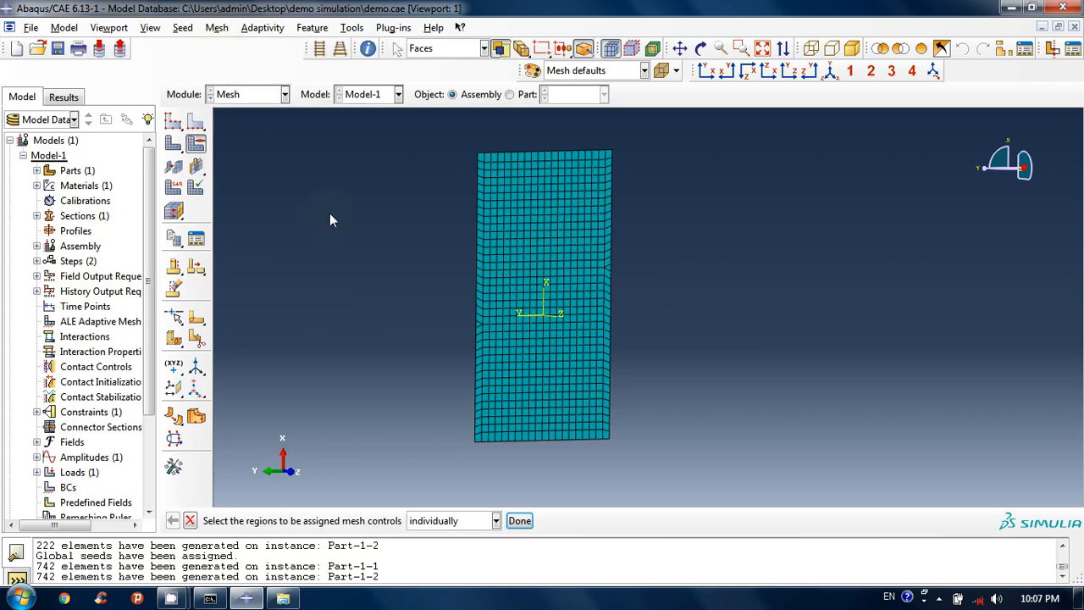
pyautogui.moveTo(413, 142); pyautogui.dragTo(654, 435)
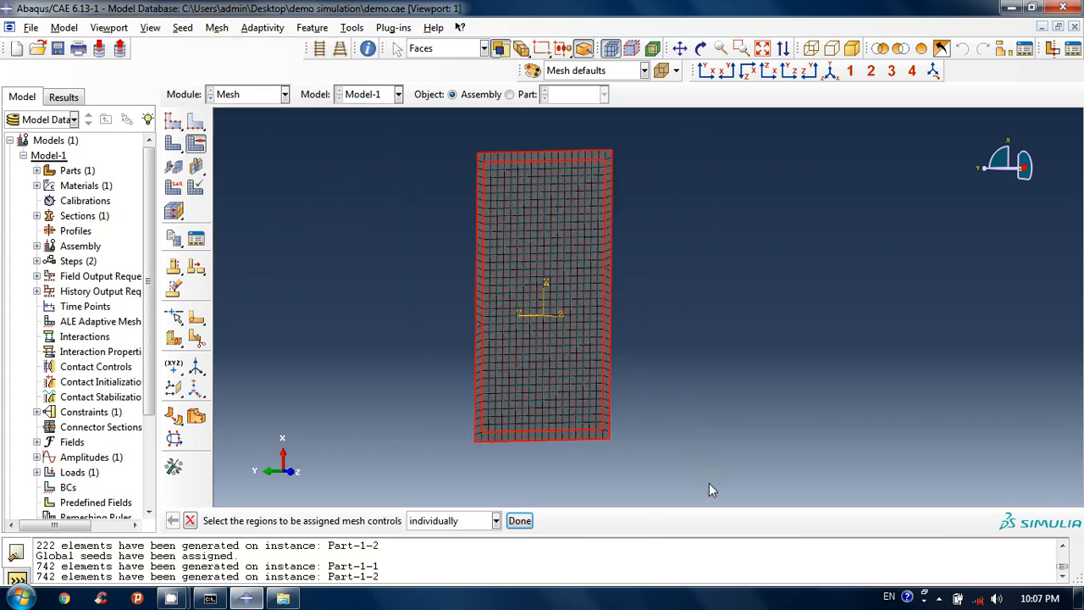
pyautogui.click(519, 520)
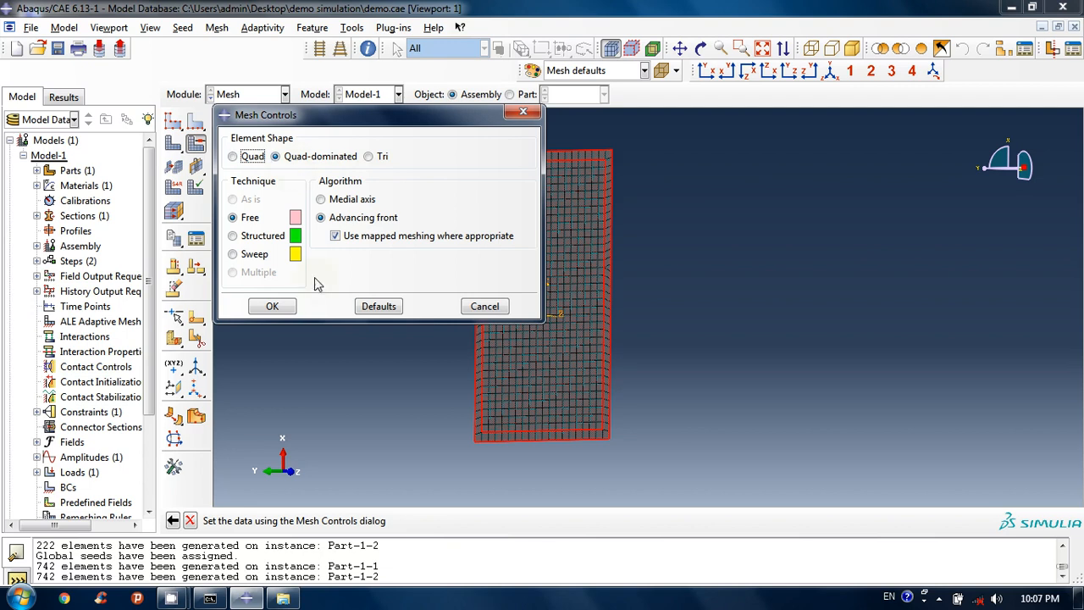
pyautogui.click(282, 307)
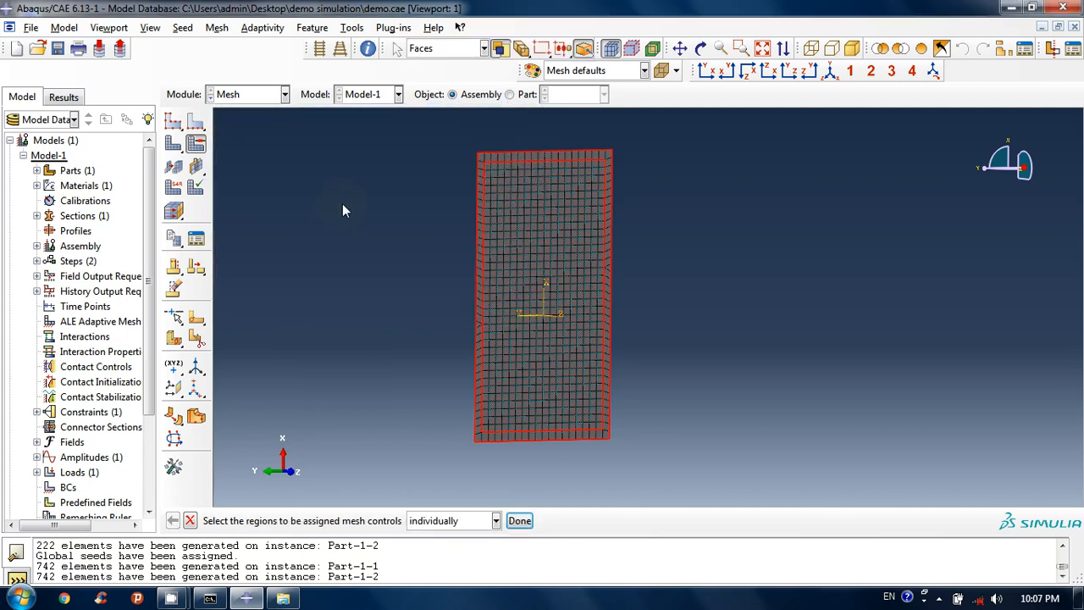
# - Review the element type options for all faces of both plates and close them without applying any change
pyautogui.click(214, 28)
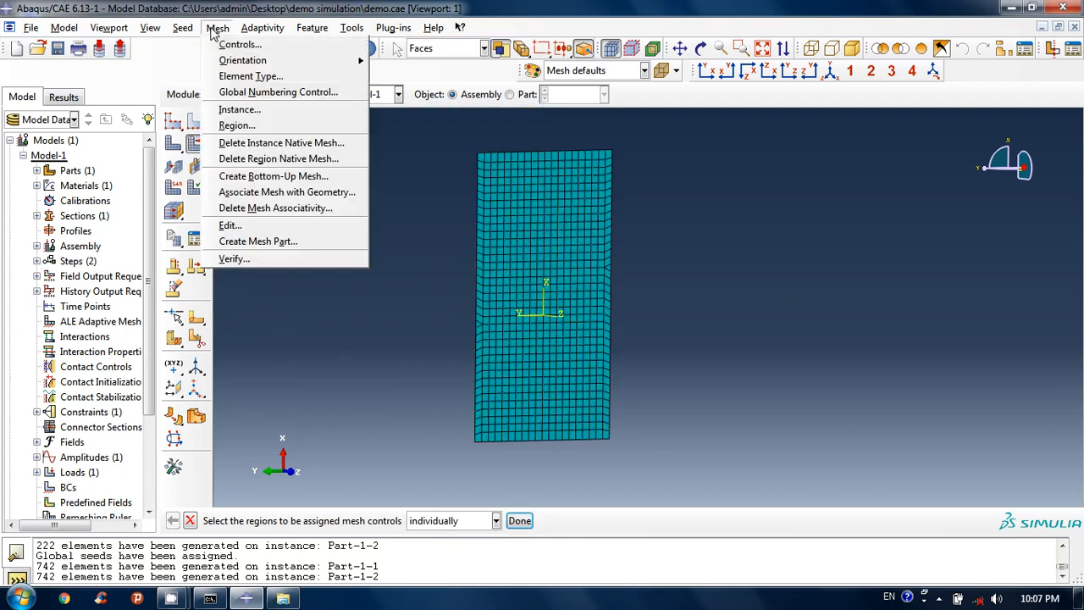
pyautogui.click(230, 78)
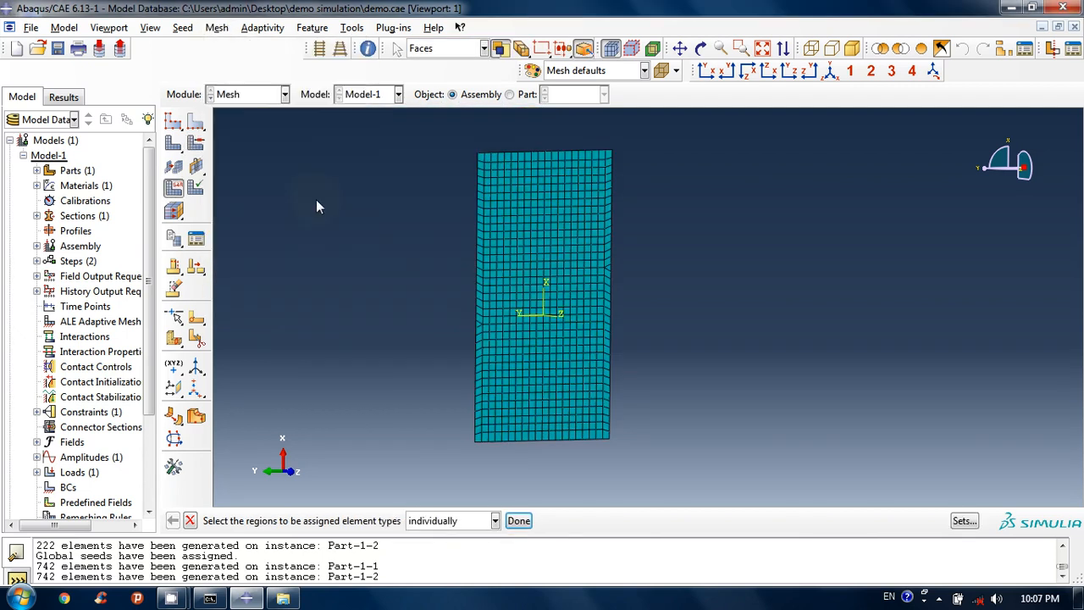
pyautogui.moveTo(409, 139); pyautogui.dragTo(689, 497)
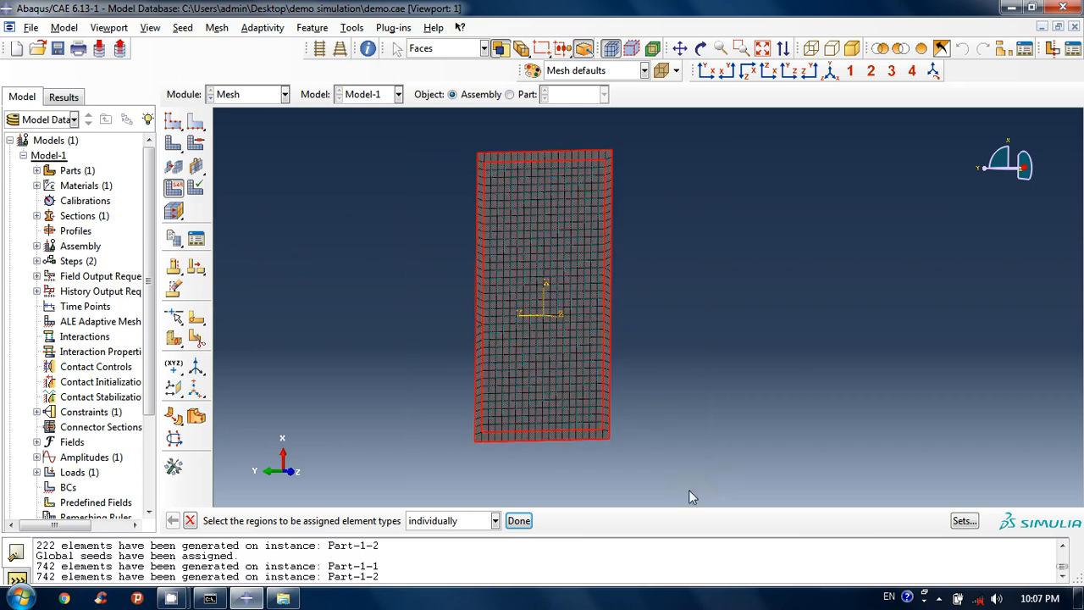
pyautogui.click(519, 520)
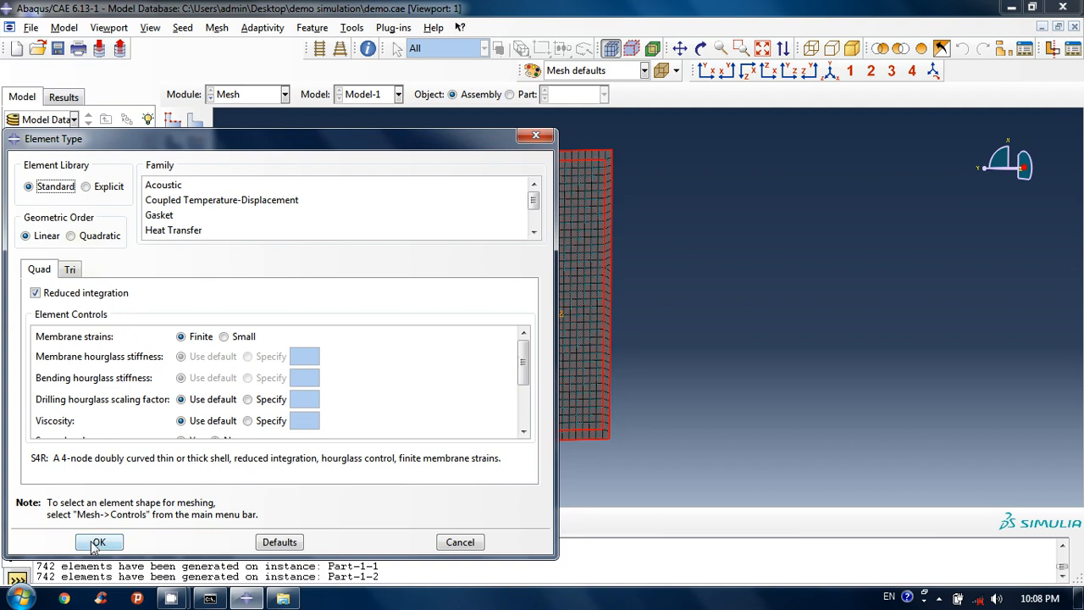
pyautogui.click(451, 543)
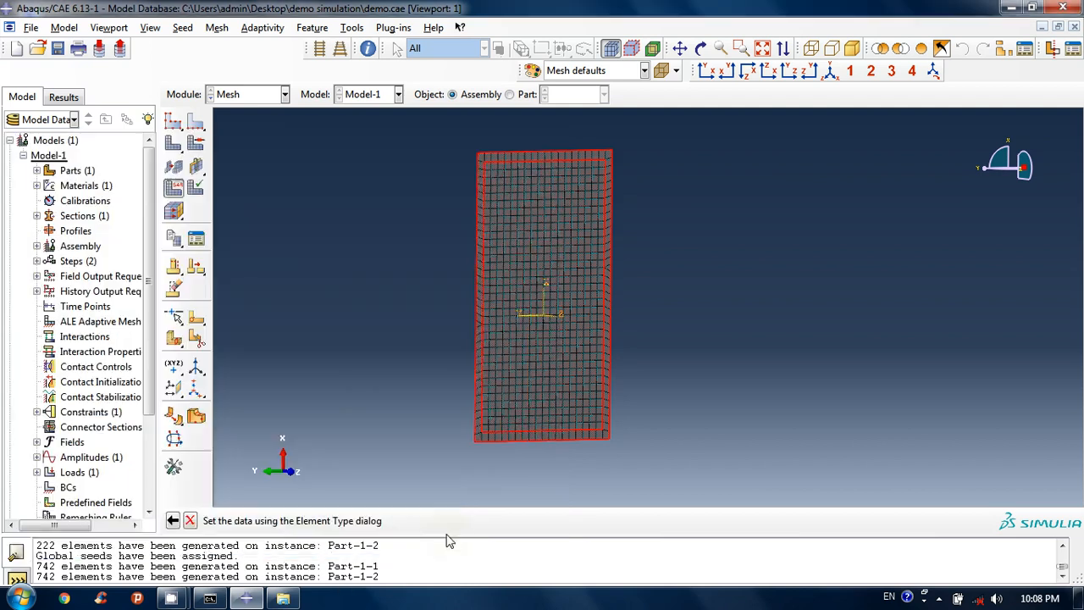
# - Create a full-analysis job named Job-1 from Model-1, keeping the default submission settings, and run a data check on it
pyautogui.click(283, 95)
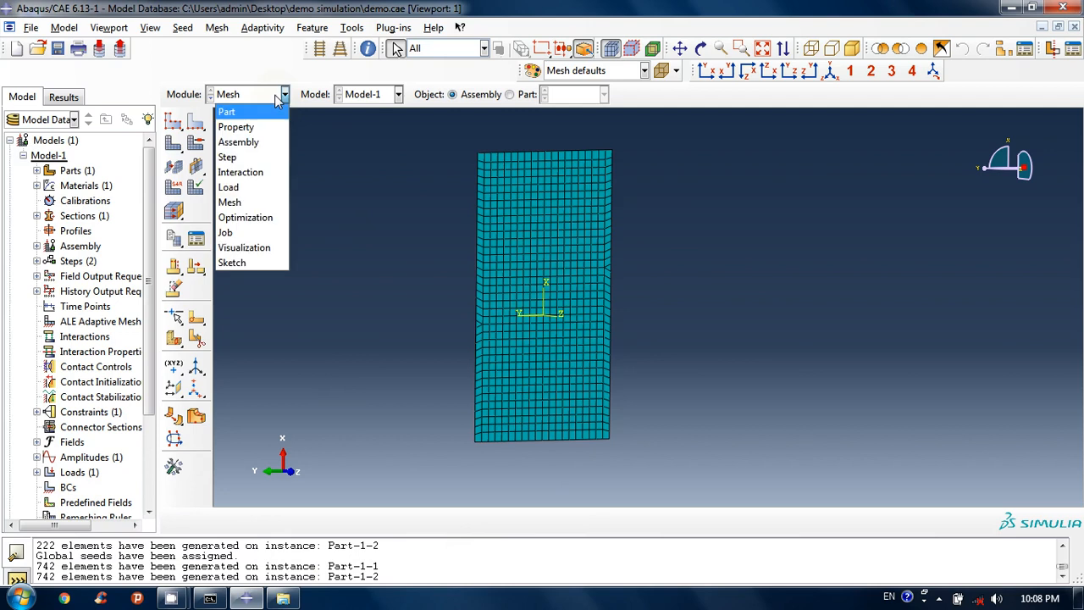
pyautogui.click(265, 235)
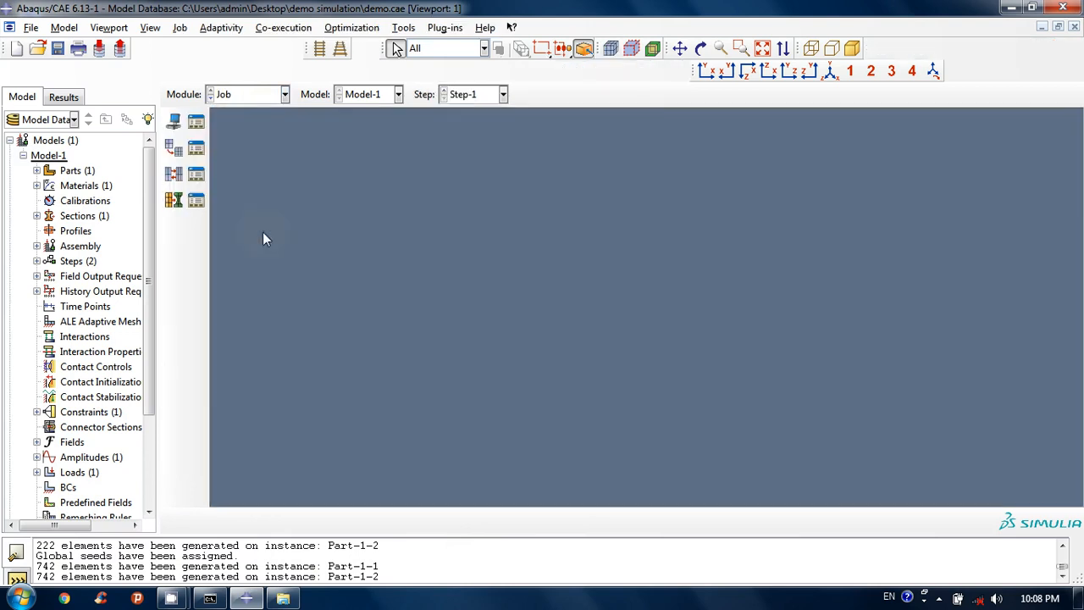
pyautogui.click(180, 29)
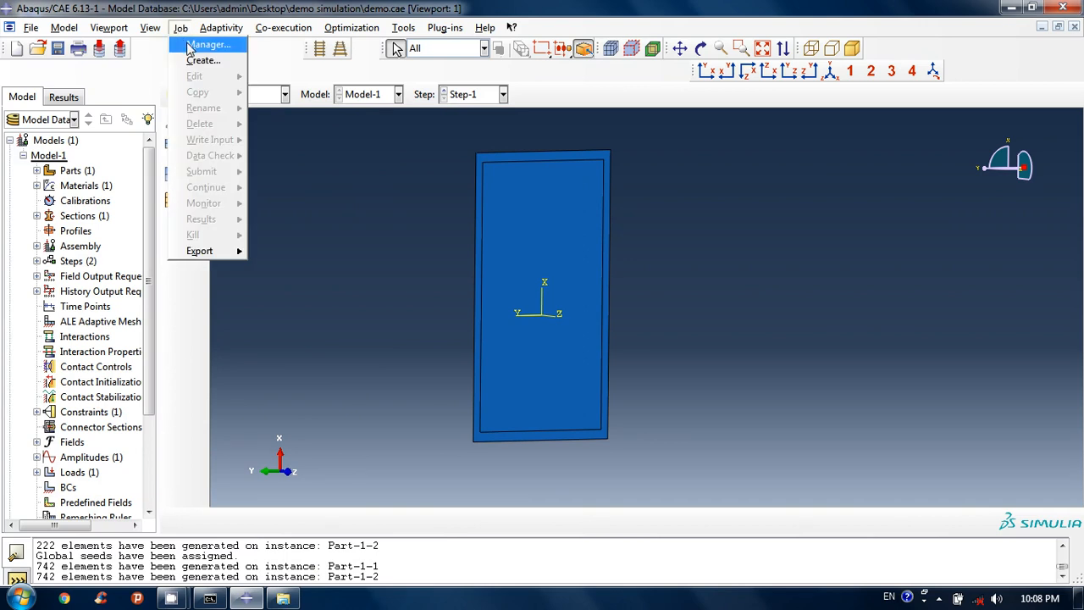
pyautogui.click(189, 48)
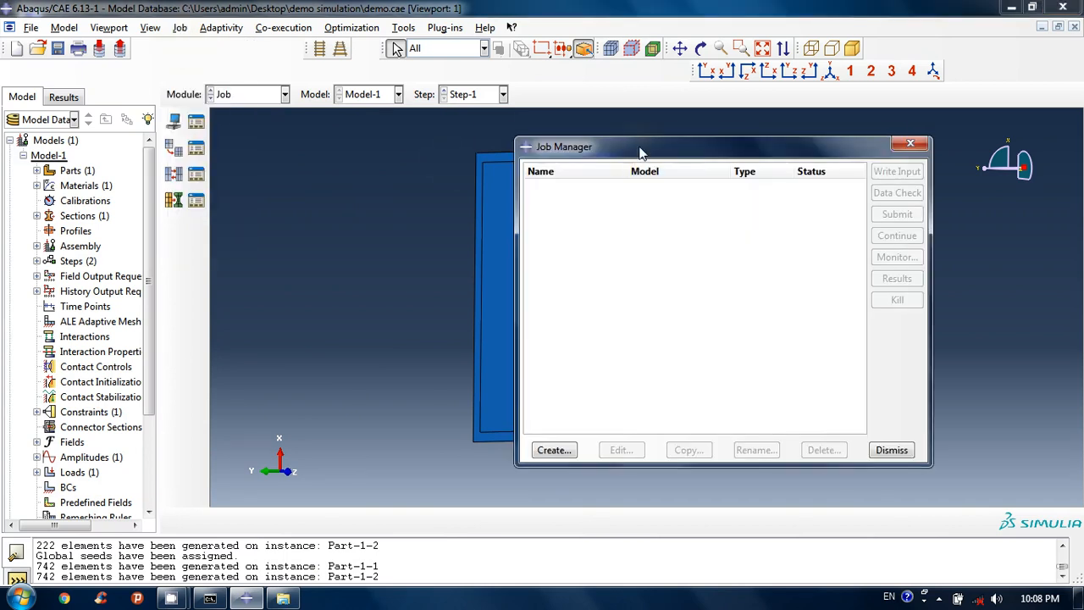
pyautogui.moveTo(641, 151); pyautogui.dragTo(201, 105)
pyautogui.click(123, 404)
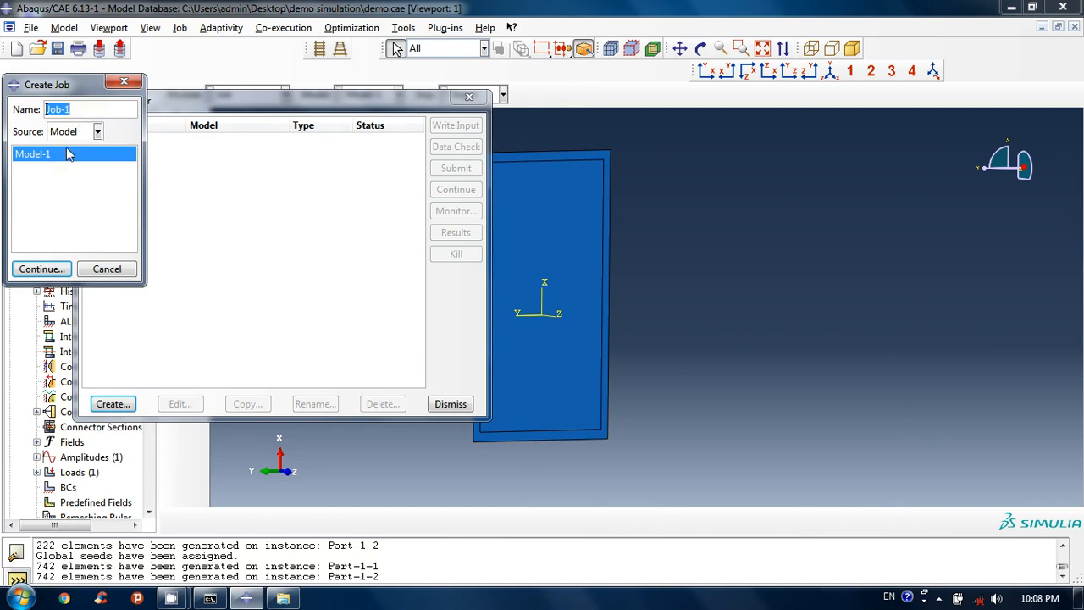
pyautogui.click(41, 269)
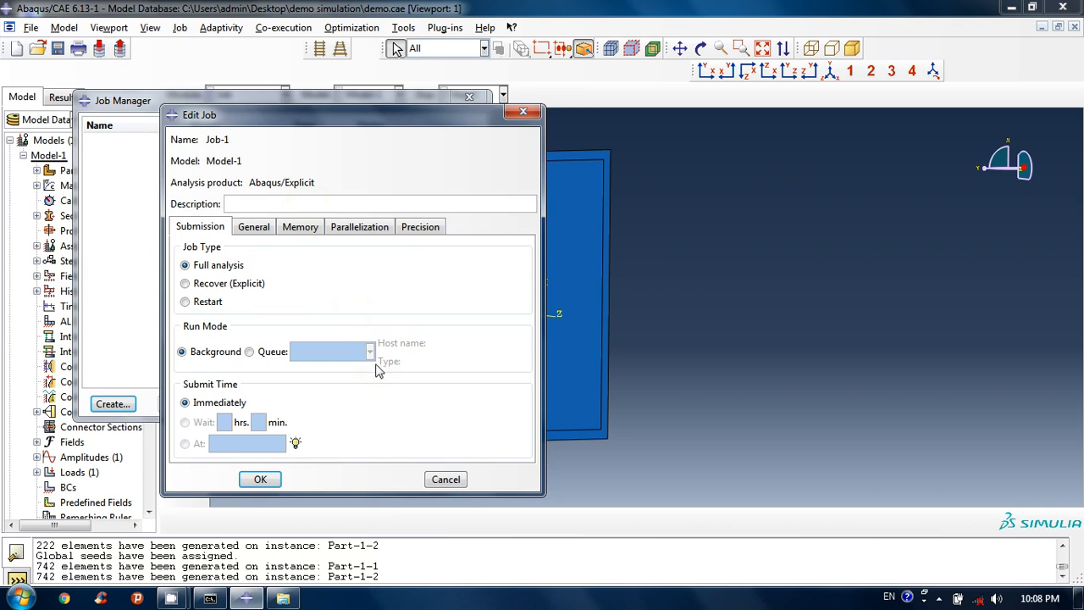
pyautogui.click(261, 481)
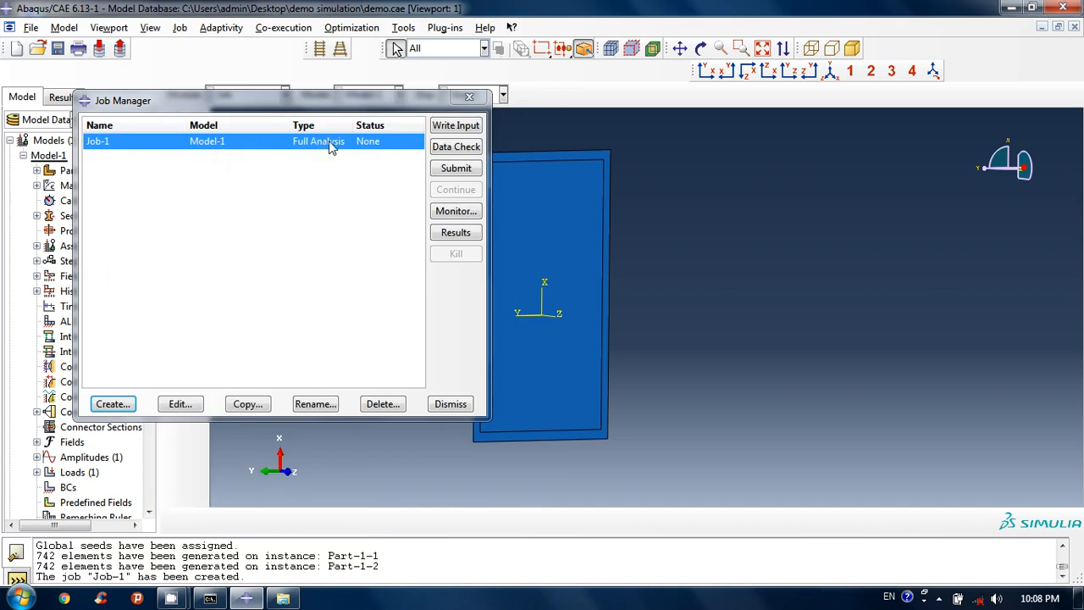
pyautogui.click(462, 151)
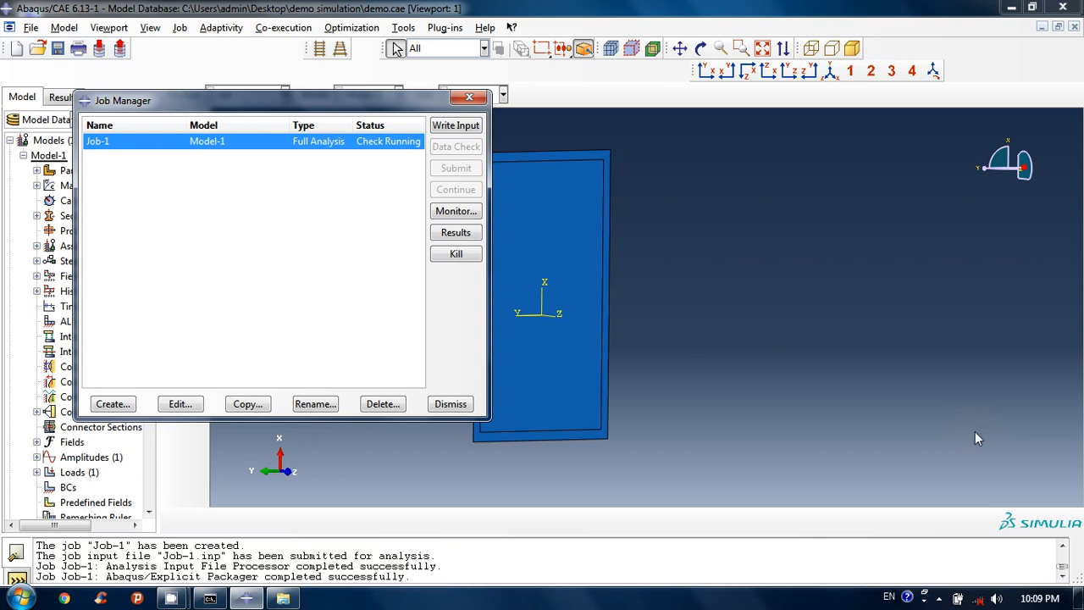
pyautogui.click(940, 599)
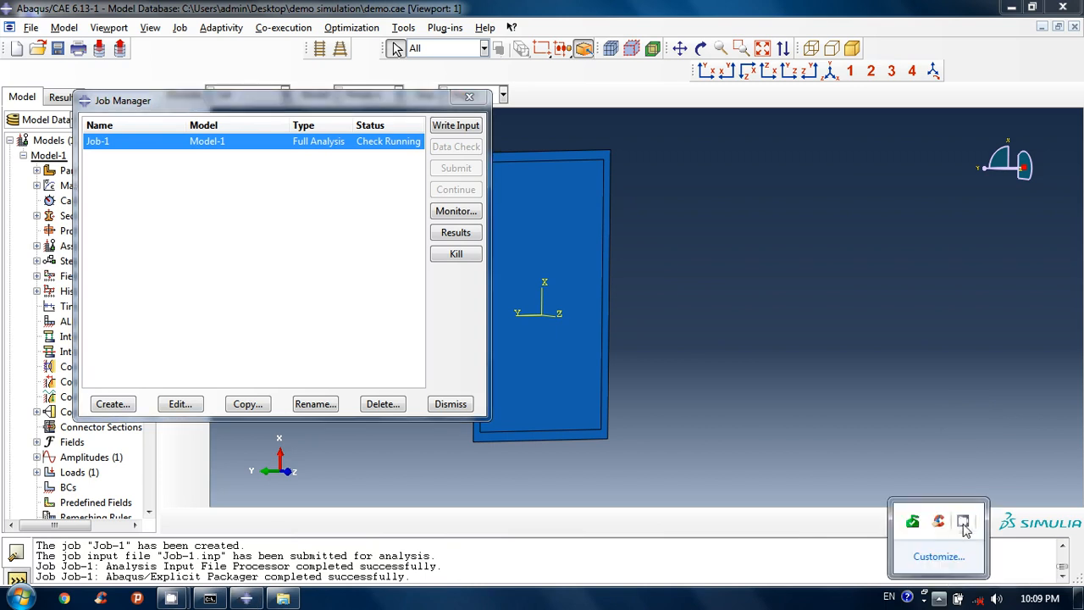
pyautogui.click(963, 523)
pyautogui.rightClick(963, 525)
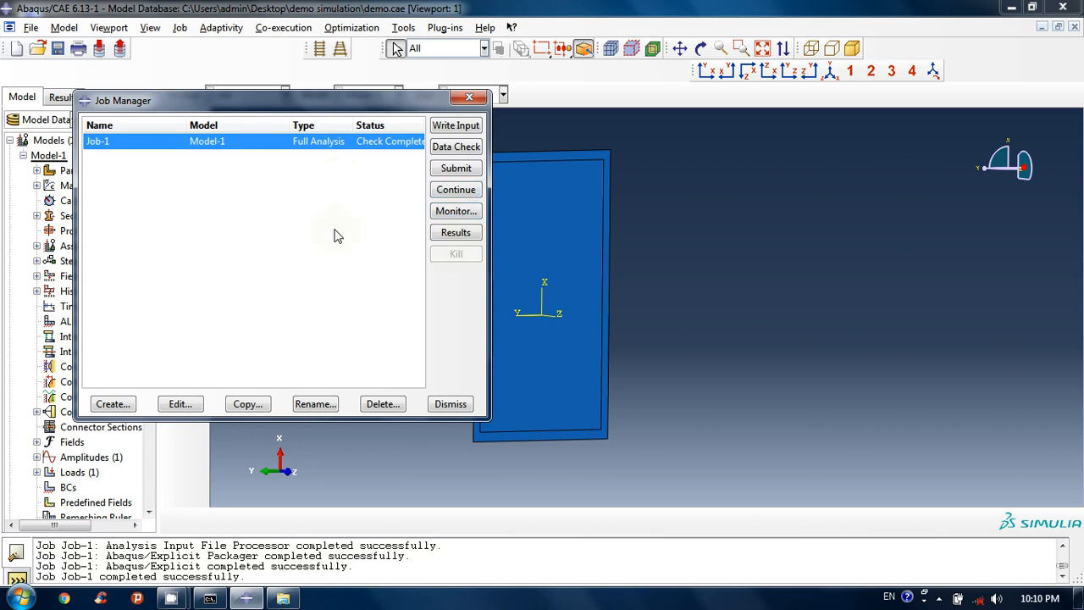
# - Continue the Job-1 analysis after its data check, overwriting the existing job files, and open the job monitor
pyautogui.click(458, 192)
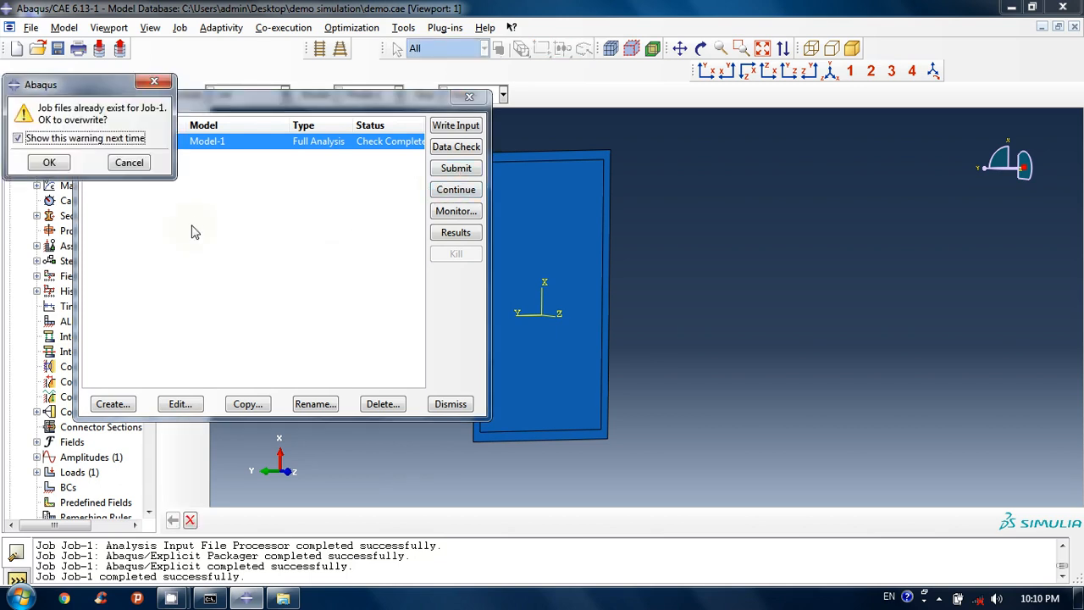
pyautogui.click(50, 162)
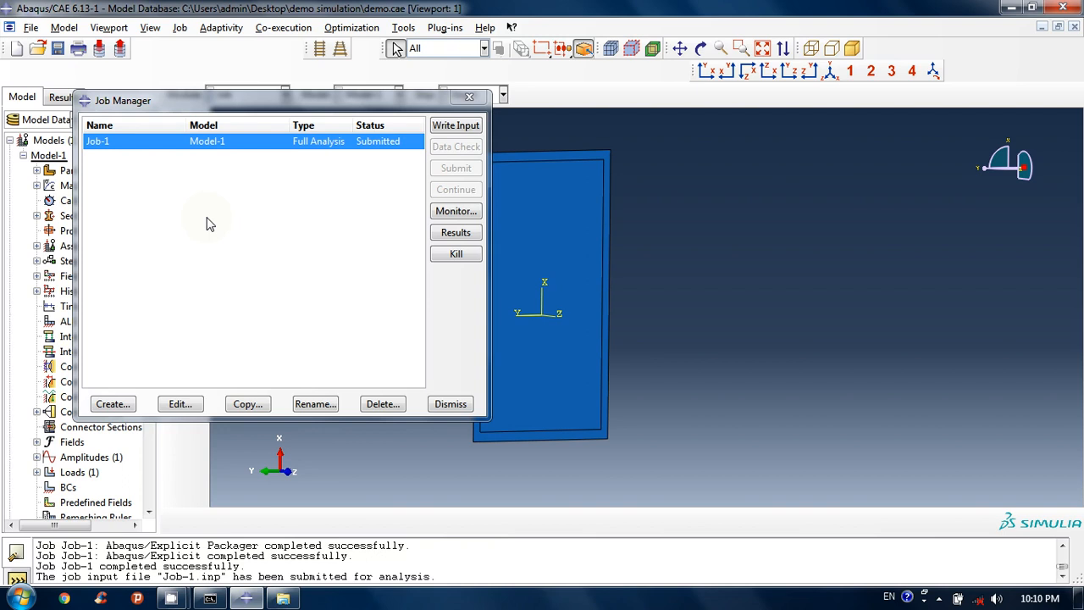
pyautogui.click(456, 212)
pyautogui.moveTo(273, 253); pyautogui.dragTo(659, 129)
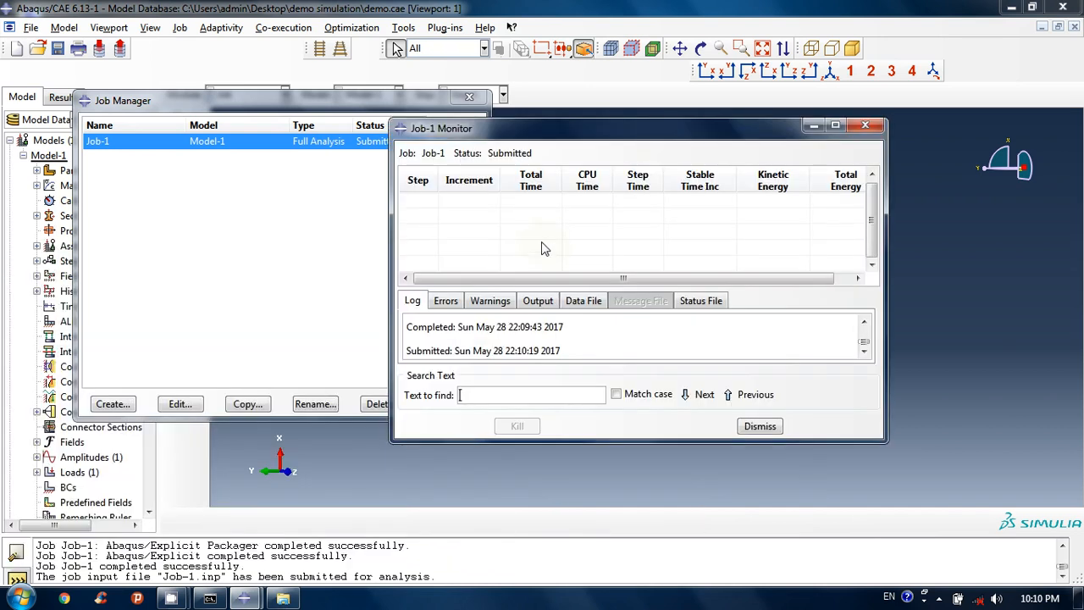
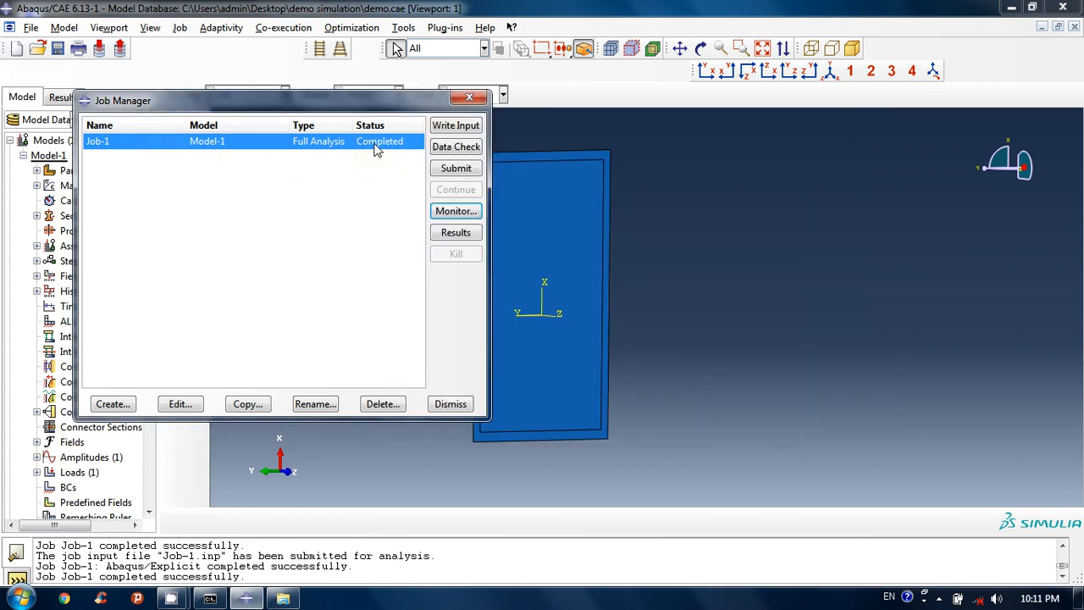
# - Open the Job-1 results and plot the Mises stress contours on the deformed plates
pyautogui.click(451, 238)
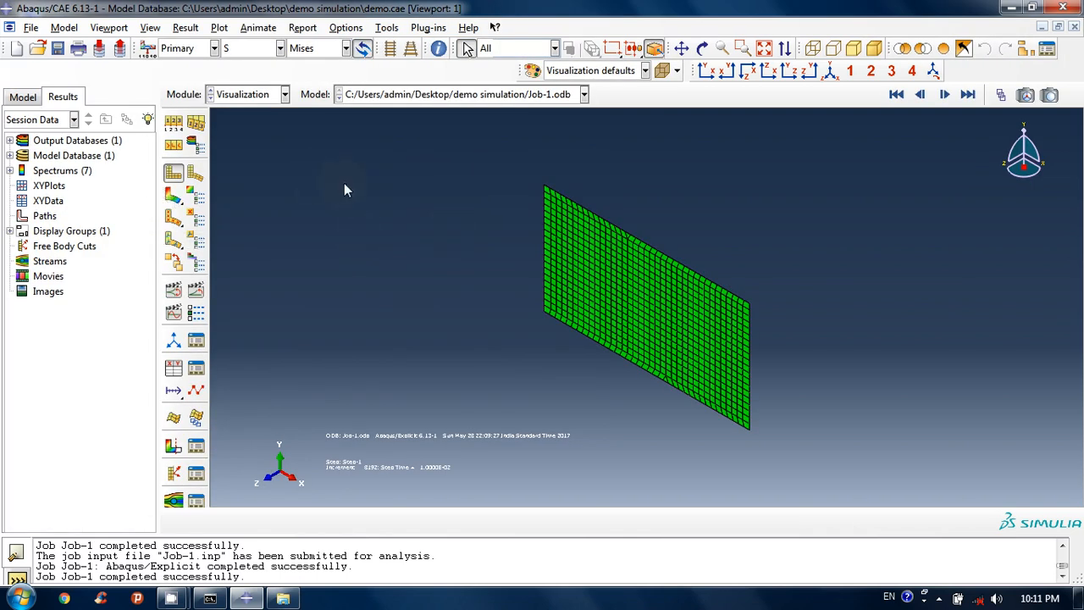
pyautogui.click(173, 196)
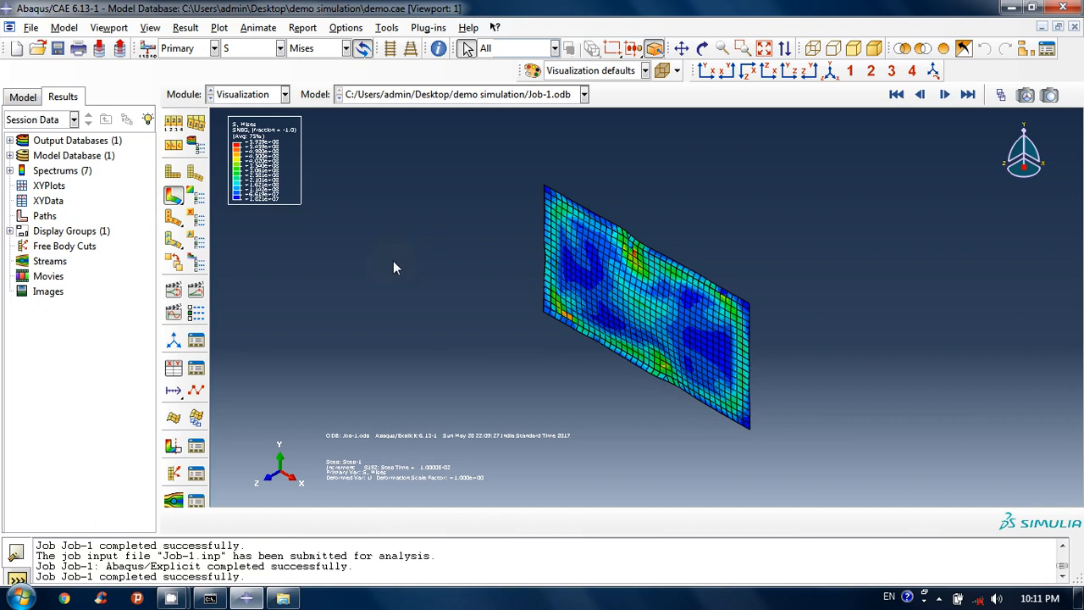
pyautogui.keyDown('ctrl'); pyautogui.keyDown('alt'); pyautogui.moveTo(664, 286); pyautogui.dragTo(710, 349); pyautogui.keyUp('alt'); pyautogui.keyUp('ctrl')
pyautogui.moveTo(559, 256)
pyautogui.keyDown('ctrl'); pyautogui.keyDown('alt'); pyautogui.mouseDown()
pyautogui.moveTo(619, 242)
pyautogui.moveTo(680, 285)
pyautogui.moveTo(603, 361)
pyautogui.moveTo(632, 317)
pyautogui.moveTo(674, 314)
pyautogui.moveTo(648, 254)
pyautogui.moveTo(757, 358)
pyautogui.moveTo(552, 280)
pyautogui.moveTo(583, 233)
pyautogui.moveTo(668, 302)
pyautogui.moveTo(649, 339)
pyautogui.moveTo(605, 249)
pyautogui.moveTo(691, 322)
pyautogui.moveTo(660, 336)
pyautogui.moveTo(452, 286)
pyautogui.mouseUp(); pyautogui.keyUp('alt'); pyautogui.keyUp('ctrl')
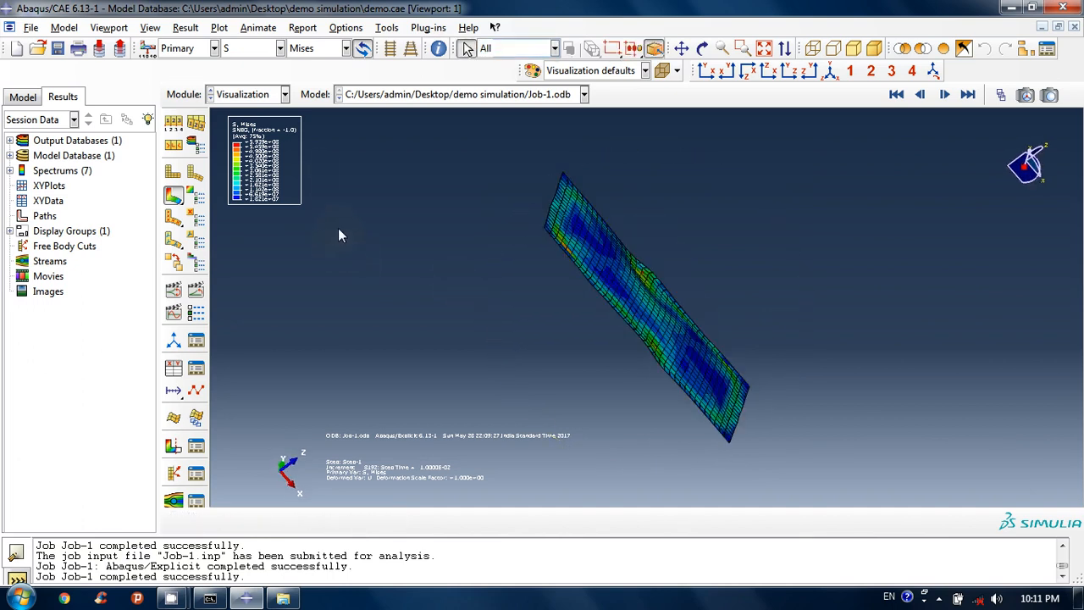
# - Set the viewport annotation font to bold 14-point Verdana for the triad, legend, title block and state block
pyautogui.click(109, 27)
pyautogui.click(199, 211)
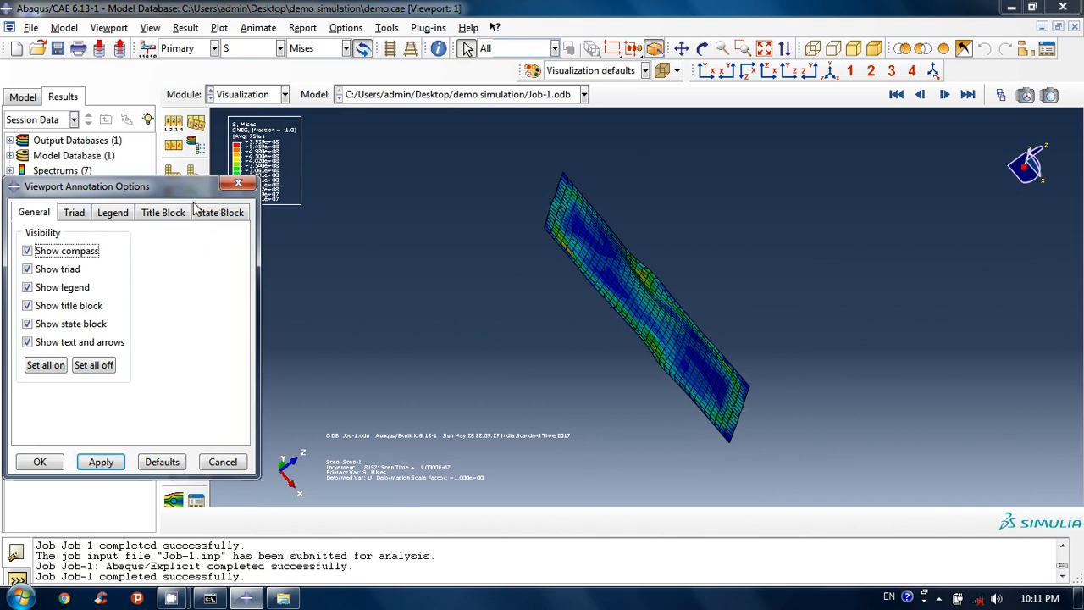
pyautogui.click(219, 212)
pyautogui.click(140, 270)
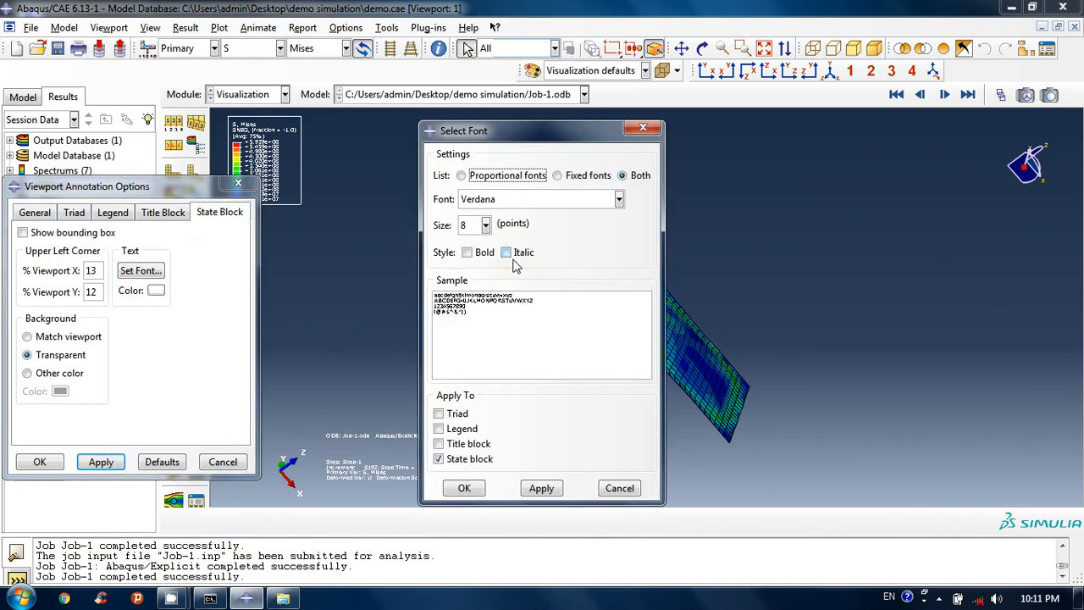
pyautogui.click(466, 253)
pyautogui.click(485, 225)
pyautogui.click(468, 285)
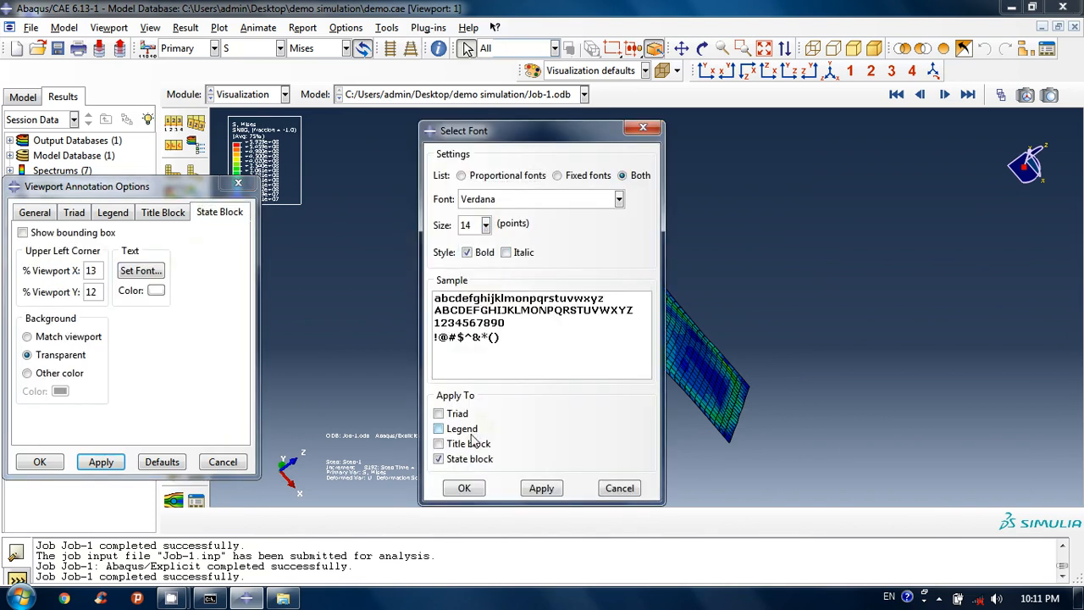
pyautogui.click(455, 413)
pyautogui.click(461, 428)
pyautogui.click(465, 443)
pyautogui.click(464, 488)
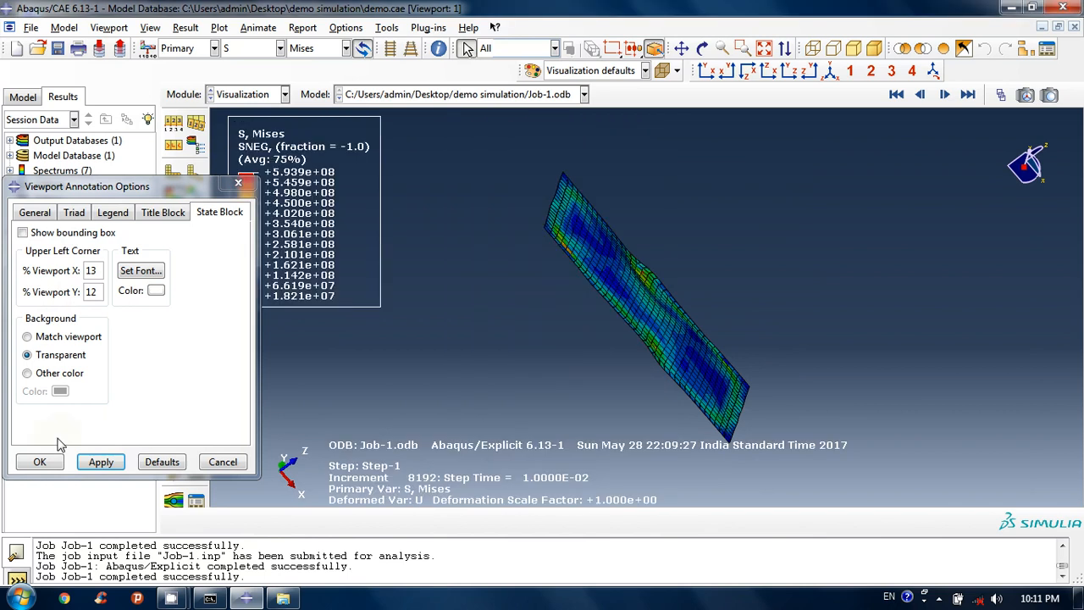
pyautogui.click(39, 462)
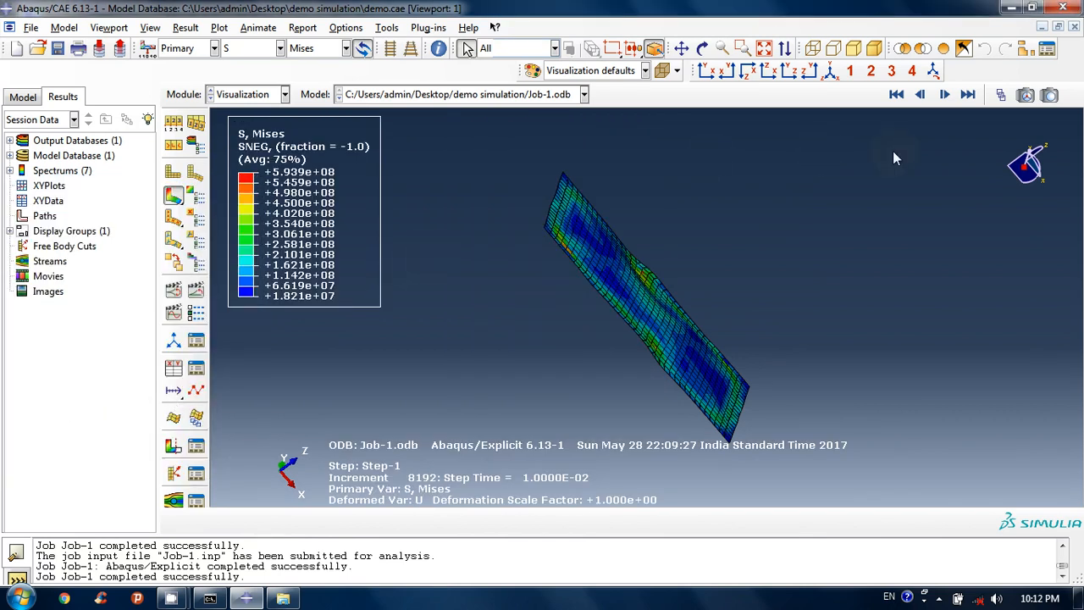
# - Examine the Mises stress contours frame by frame backward from the last frame to the initial one
pyautogui.click(944, 95)
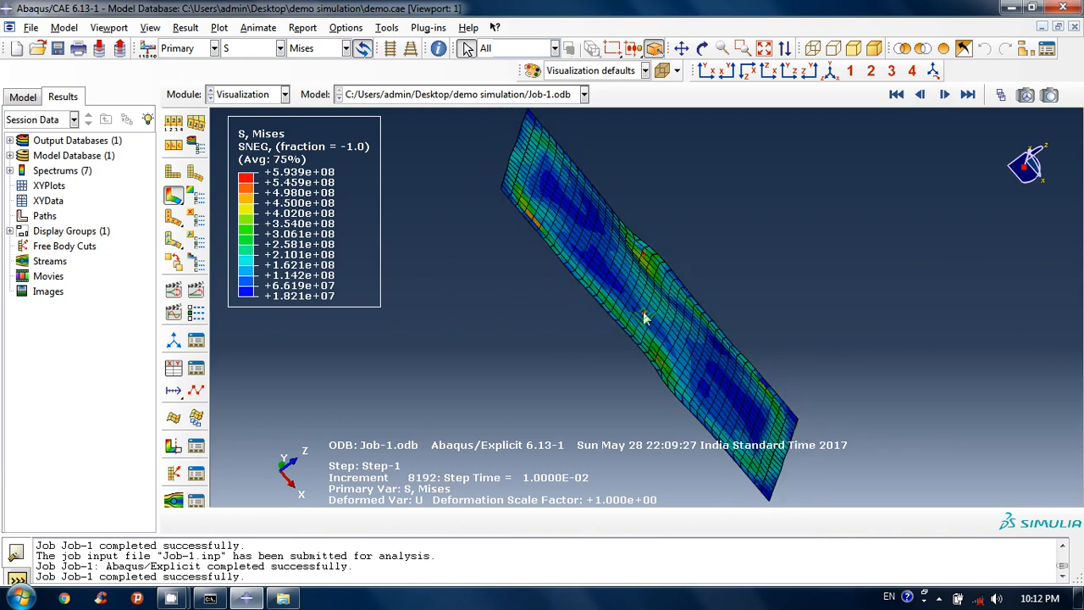
pyautogui.keyDown('ctrl'); pyautogui.keyDown('alt'); pyautogui.moveTo(740, 278); pyautogui.dragTo(637, 298); pyautogui.keyUp('alt'); pyautogui.keyUp('ctrl')
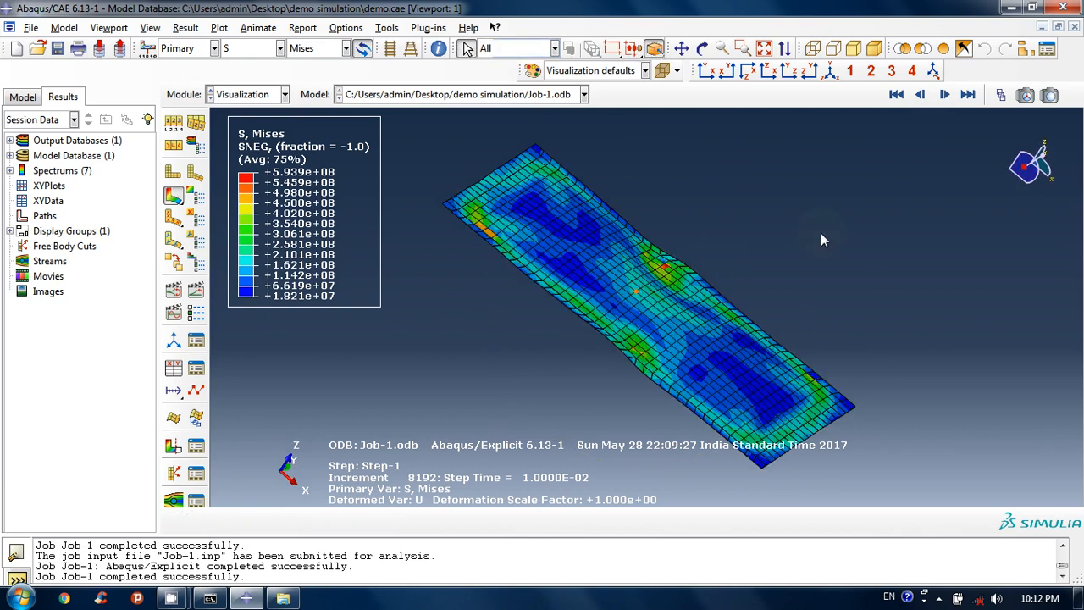
pyautogui.click(920, 95)
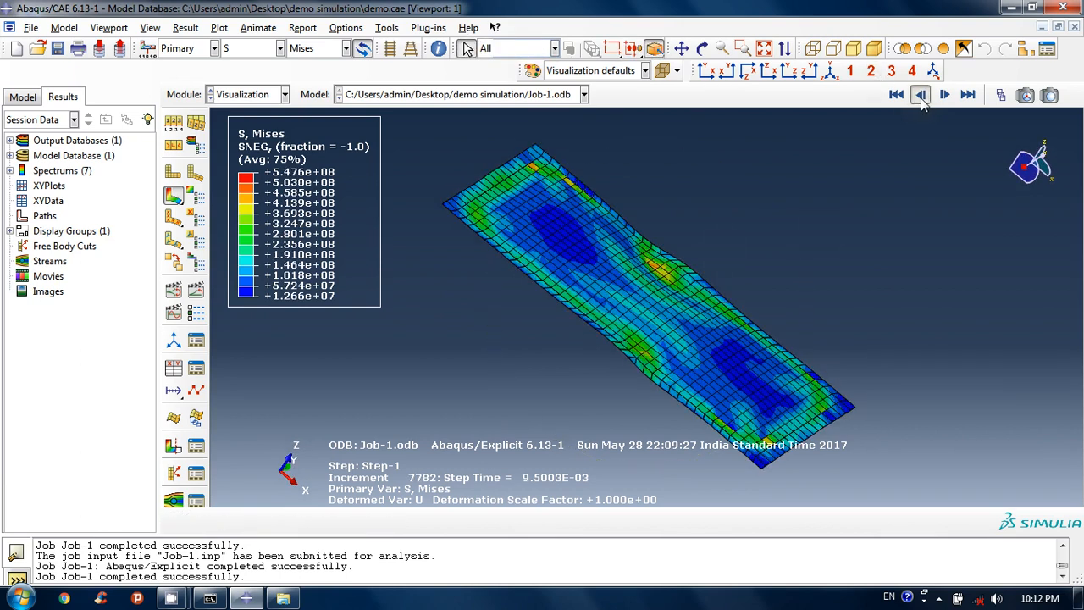
pyautogui.click(921, 99)
pyautogui.click(922, 99)
pyautogui.click(921, 99)
pyautogui.click(921, 99)
pyautogui.click(921, 99)
pyautogui.click(922, 99)
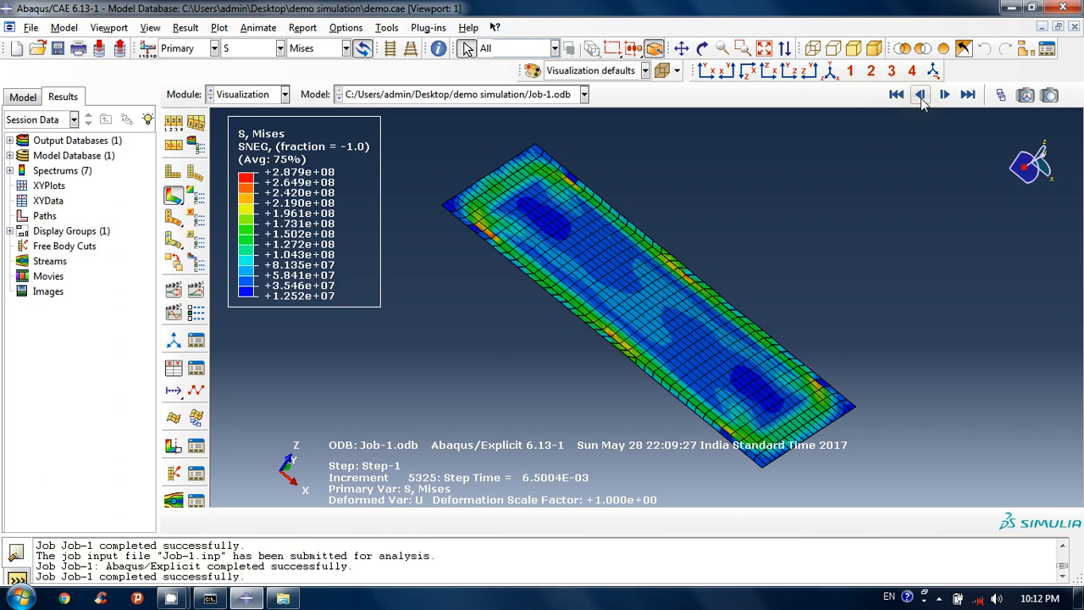
pyautogui.click(921, 96)
pyautogui.click(921, 97)
pyautogui.click(921, 96)
pyautogui.click(921, 96)
pyautogui.click(921, 96)
pyautogui.click(921, 96)
pyautogui.click(921, 96)
pyautogui.click(922, 96)
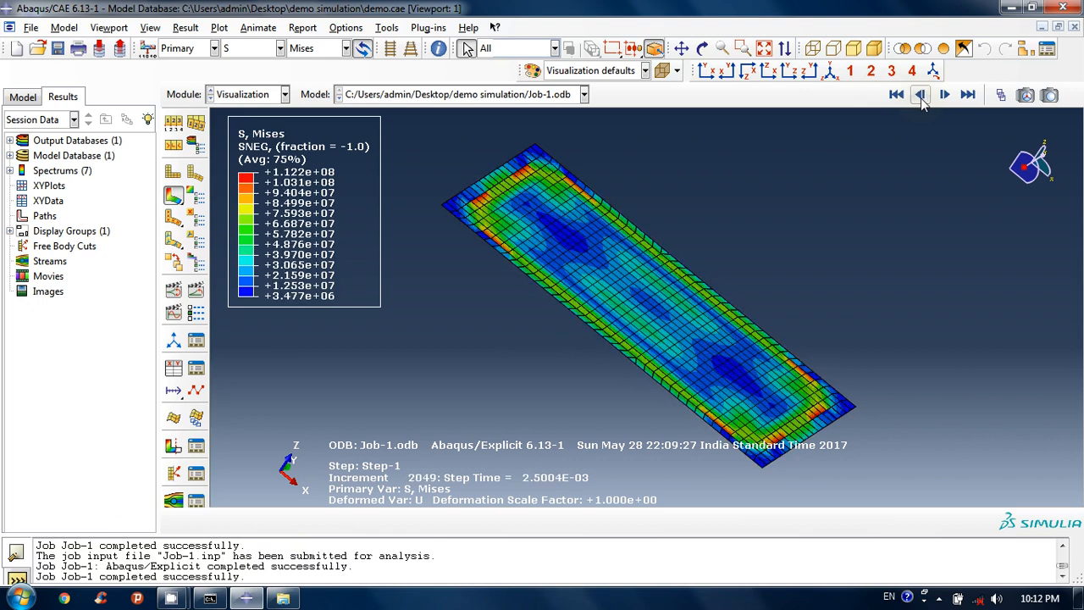
pyautogui.click(922, 97)
pyautogui.click(922, 97)
pyautogui.click(921, 96)
pyautogui.click(921, 96)
pyautogui.click(921, 97)
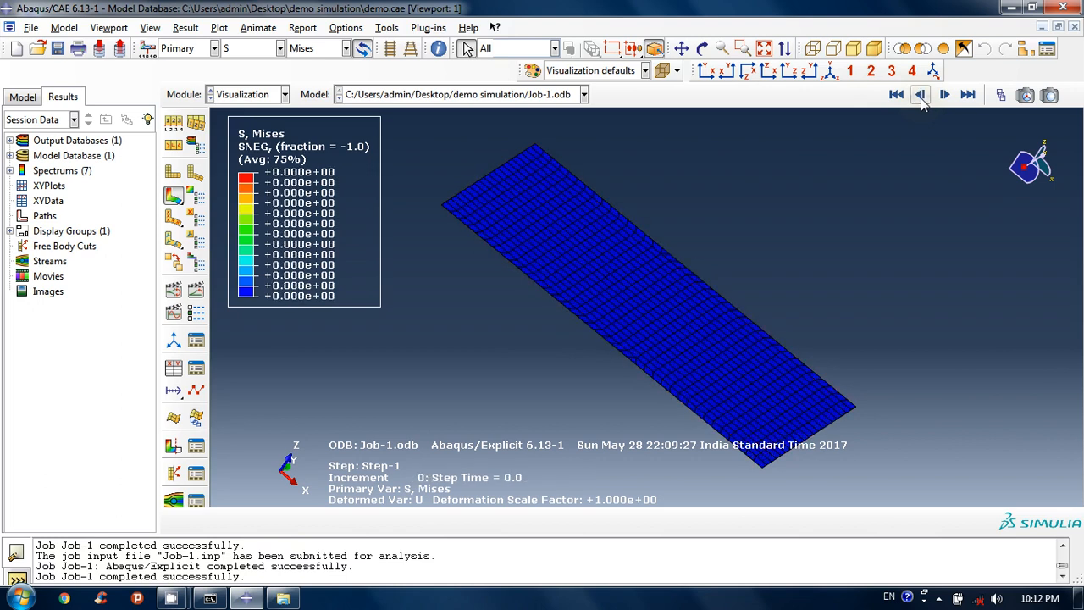
# - Examine the Mises stress contours frame by frame forward to the last frame and inspect the deformed plate edge-on
pyautogui.click(945, 97)
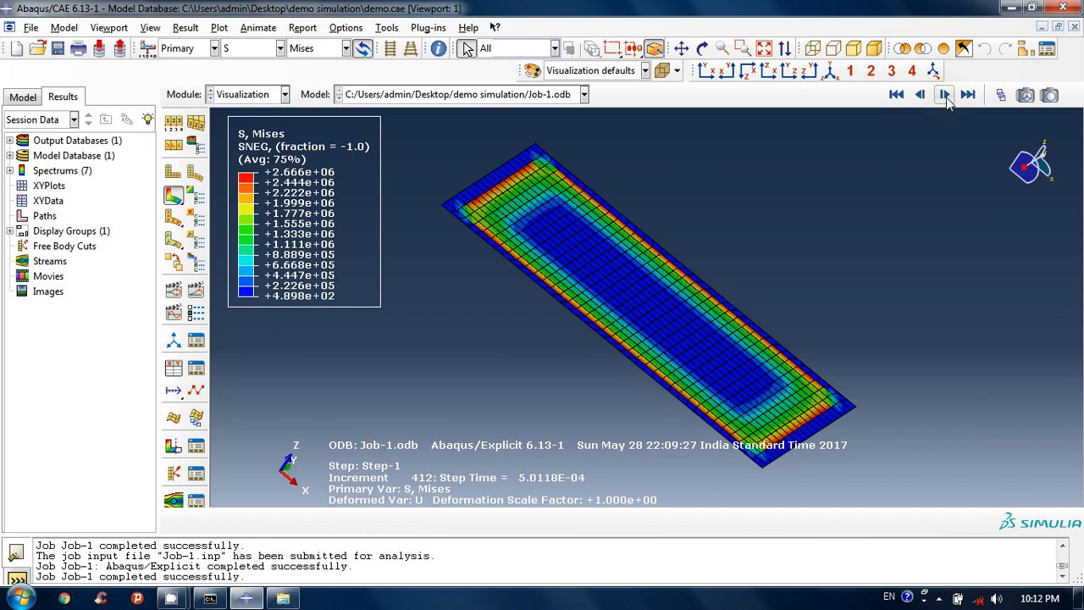
pyautogui.click(945, 96)
pyautogui.click(945, 97)
pyautogui.click(945, 95)
pyautogui.click(945, 95)
pyautogui.click(946, 95)
pyautogui.click(945, 95)
pyautogui.click(945, 95)
pyautogui.click(945, 94)
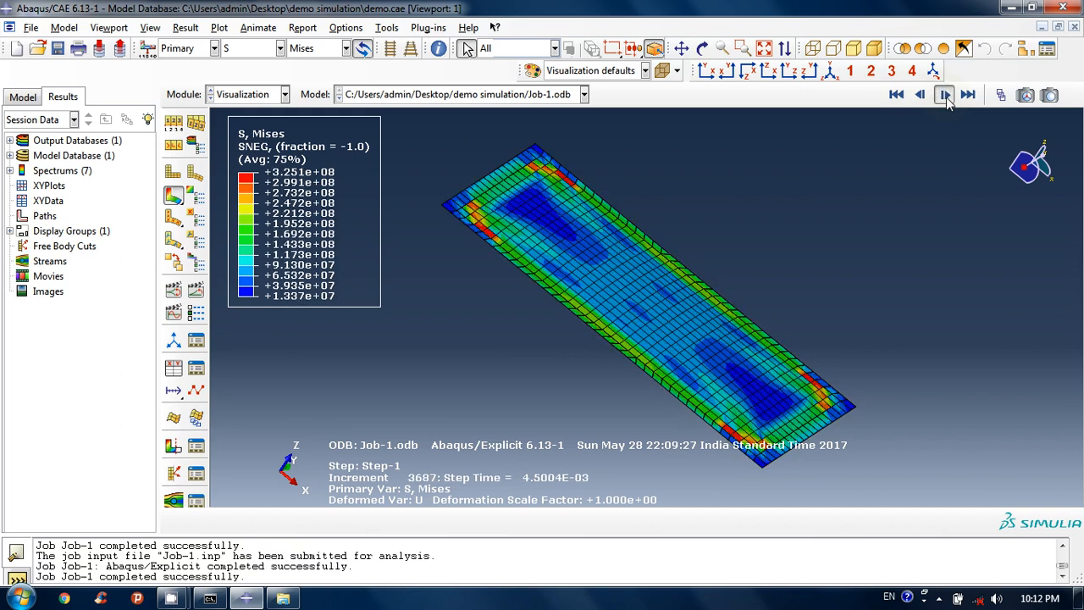
pyautogui.click(946, 94)
pyautogui.click(945, 95)
pyautogui.click(945, 95)
pyautogui.click(945, 94)
pyautogui.click(945, 95)
pyautogui.click(945, 95)
pyautogui.click(945, 95)
pyautogui.click(945, 95)
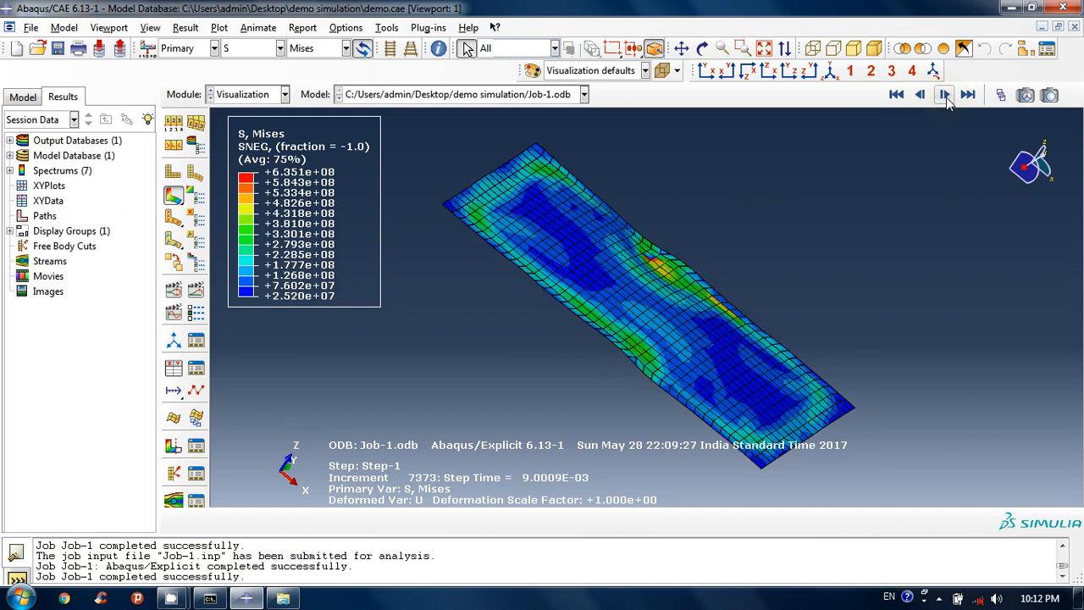
pyautogui.click(946, 95)
pyautogui.click(945, 95)
pyautogui.click(946, 96)
pyautogui.keyDown('ctrl'); pyautogui.keyDown('alt'); pyautogui.moveTo(633, 227); pyautogui.dragTo(692, 182); pyautogui.keyUp('alt'); pyautogui.keyUp('ctrl')
pyautogui.moveTo(679, 260)
pyautogui.keyDown('ctrl'); pyautogui.keyDown('alt'); pyautogui.mouseDown()
pyautogui.moveTo(677, 238)
pyautogui.moveTo(665, 252)
pyautogui.moveTo(636, 211)
pyautogui.moveTo(605, 194)
pyautogui.moveTo(623, 245)
pyautogui.moveTo(648, 230)
pyautogui.moveTo(687, 232)
pyautogui.moveTo(693, 251)
pyautogui.mouseUp(); pyautogui.keyUp('alt'); pyautogui.keyUp('ctrl')
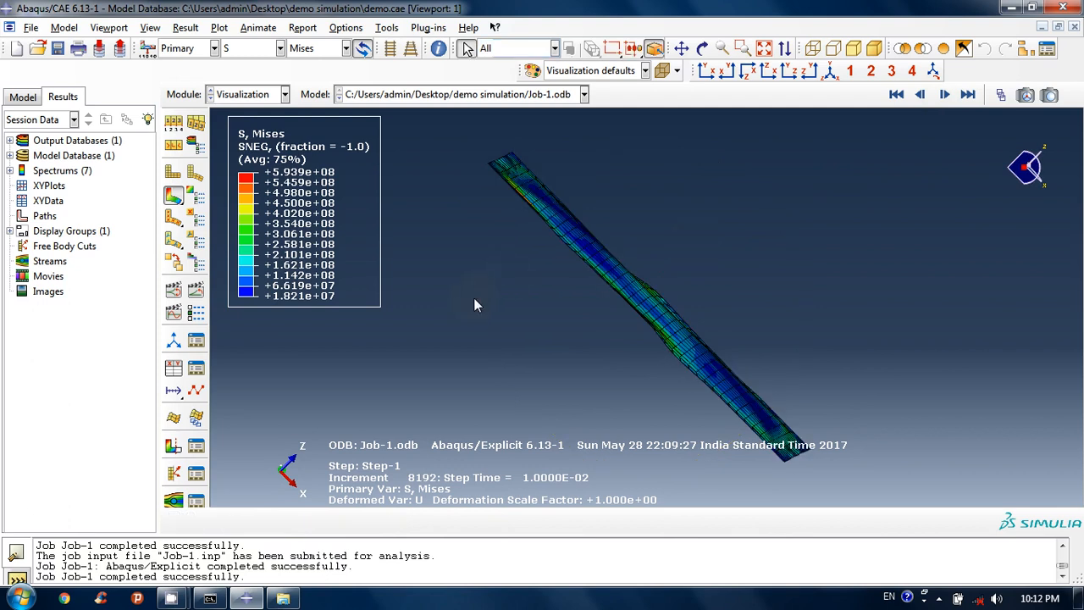
# - Set the pressure magnitude of Load-1 to 100000, keeping the Uniform distribution and the Amp-1 amplitude
pyautogui.click(256, 95)
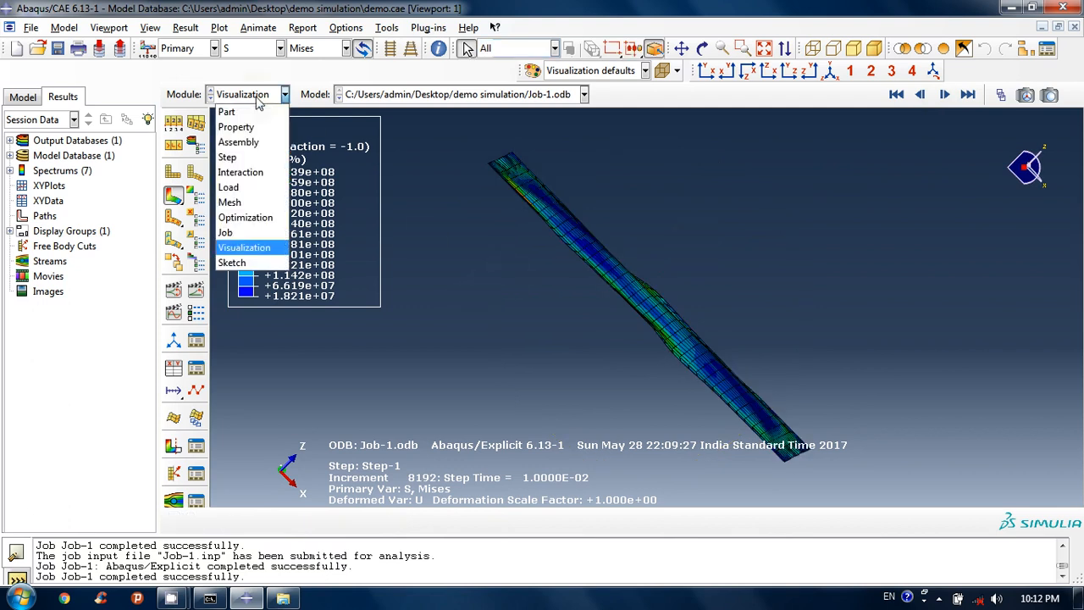
pyautogui.click(228, 187)
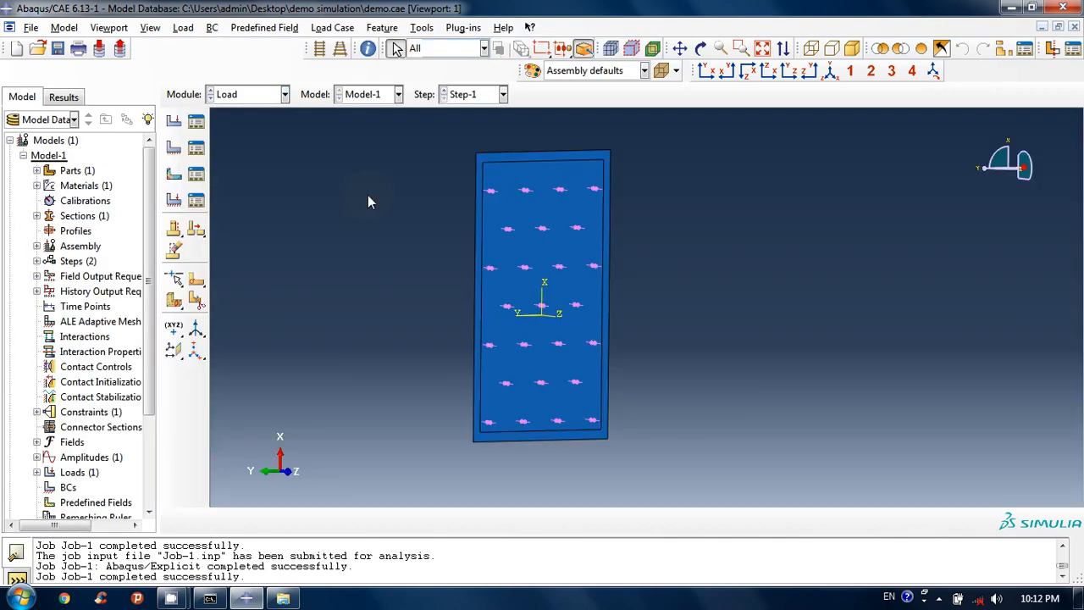
pyautogui.click(257, 97)
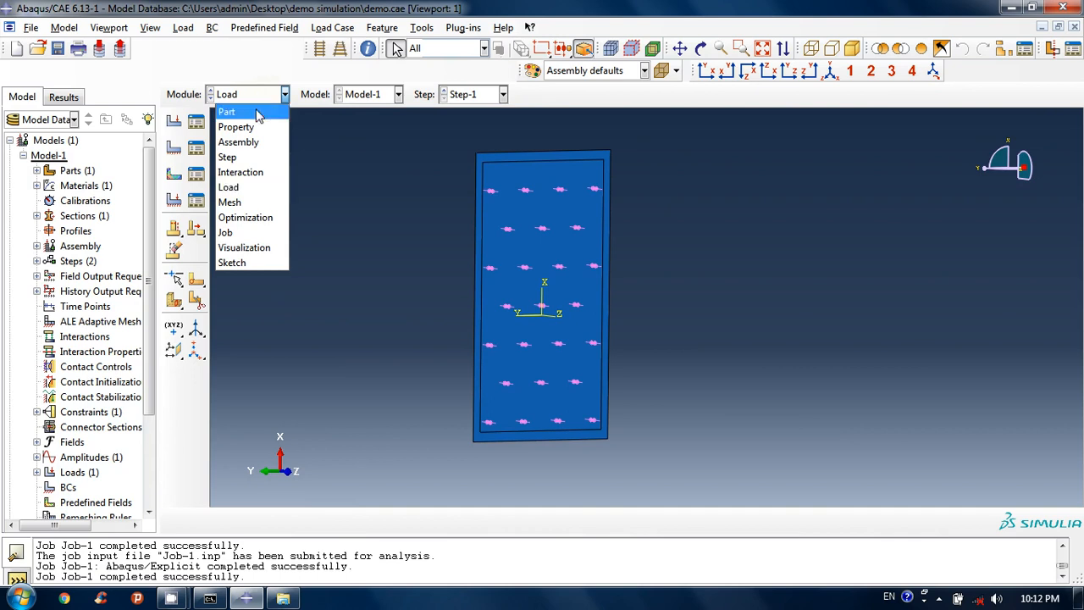
pyautogui.click(253, 188)
pyautogui.click(177, 27)
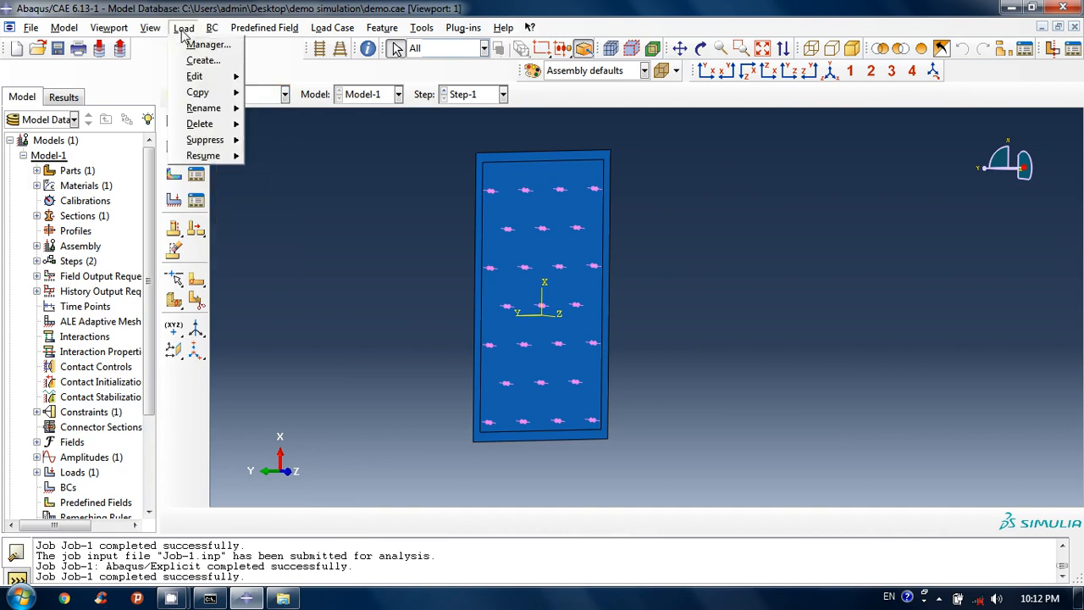
pyautogui.click(193, 42)
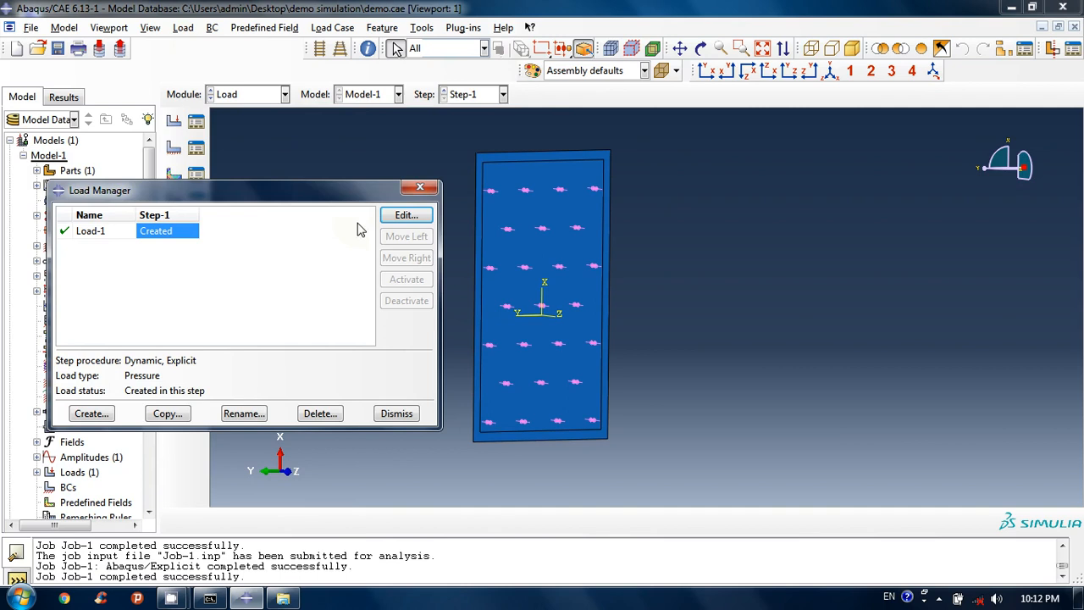
pyautogui.click(406, 215)
pyautogui.click(206, 215)
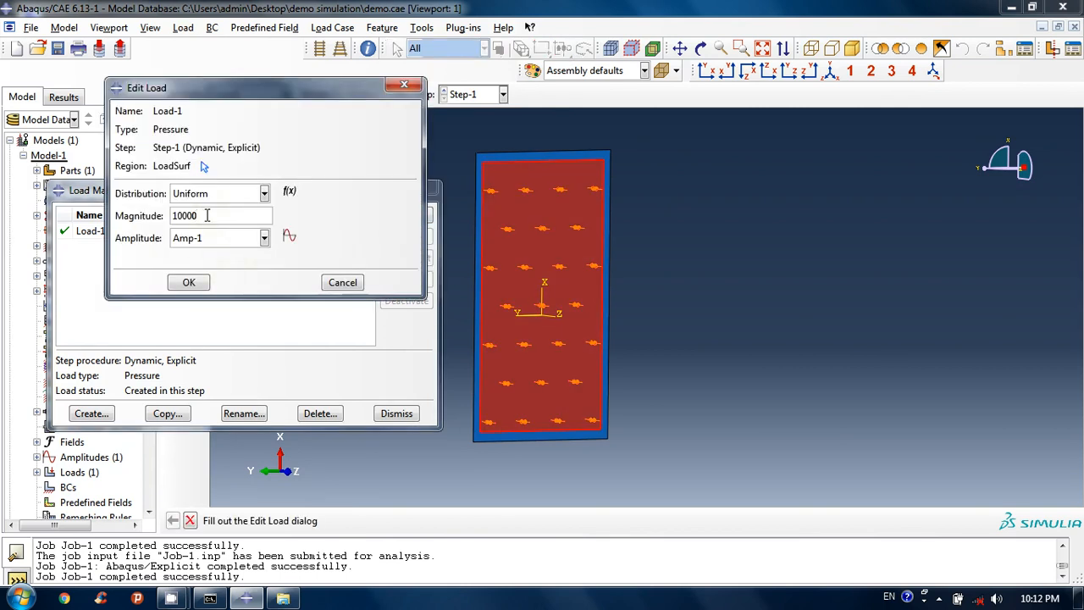
pyautogui.write('0')
pyautogui.click(189, 282)
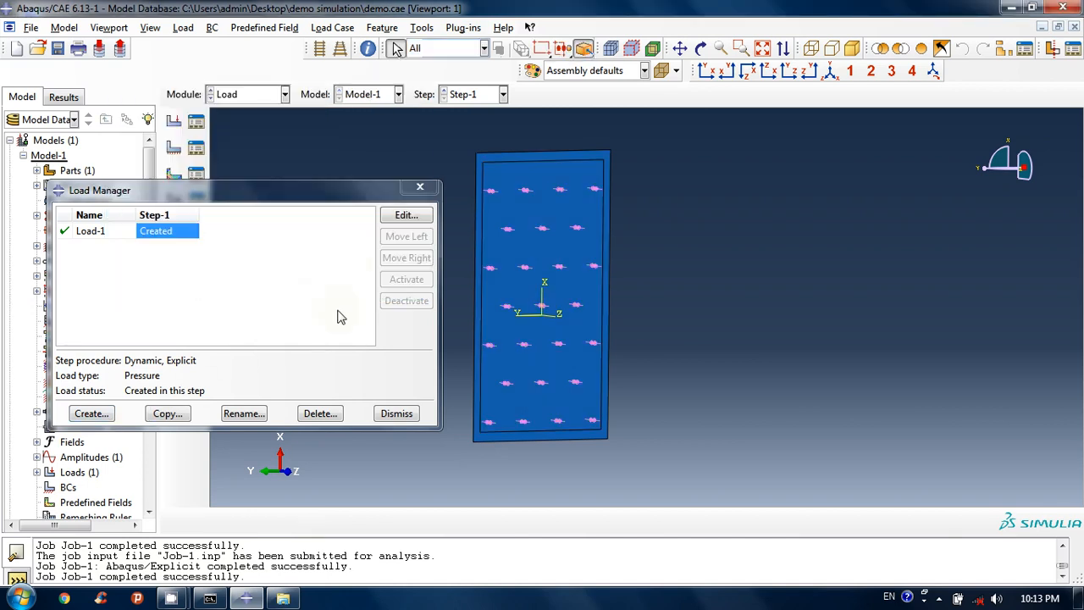
pyautogui.click(396, 413)
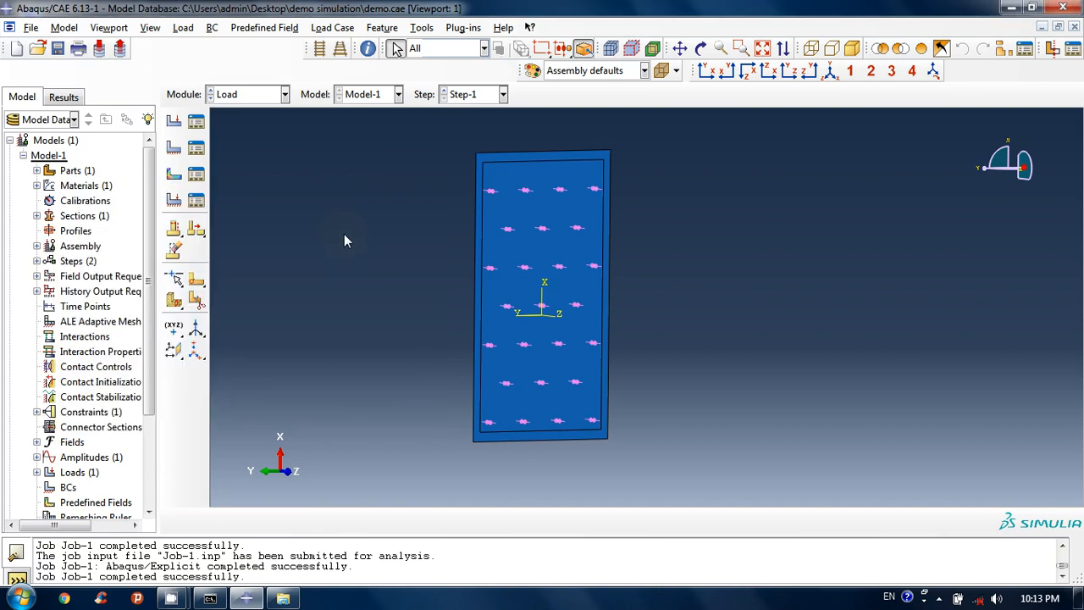
# - Resubmit Job-1 for analysis with the changed load and overwrite its existing job files
pyautogui.click(255, 94)
pyautogui.click(264, 230)
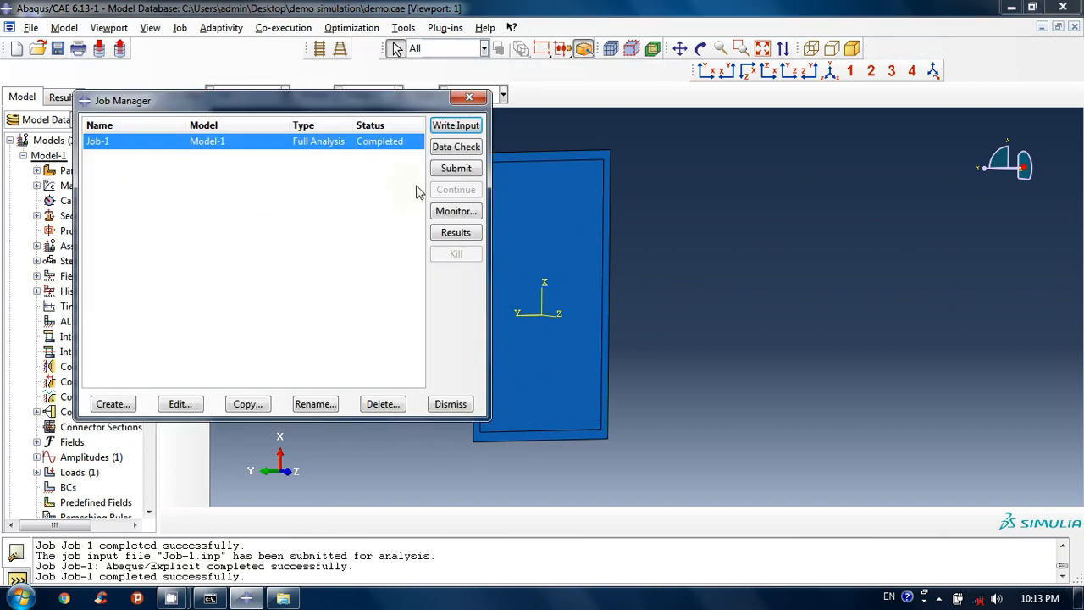
pyautogui.click(455, 168)
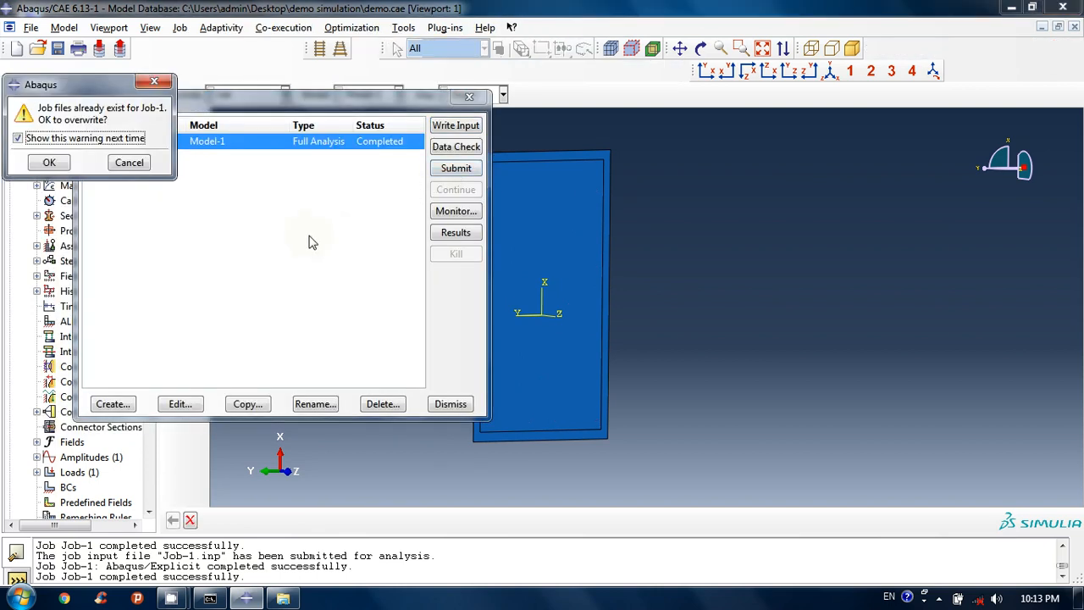
pyautogui.click(49, 162)
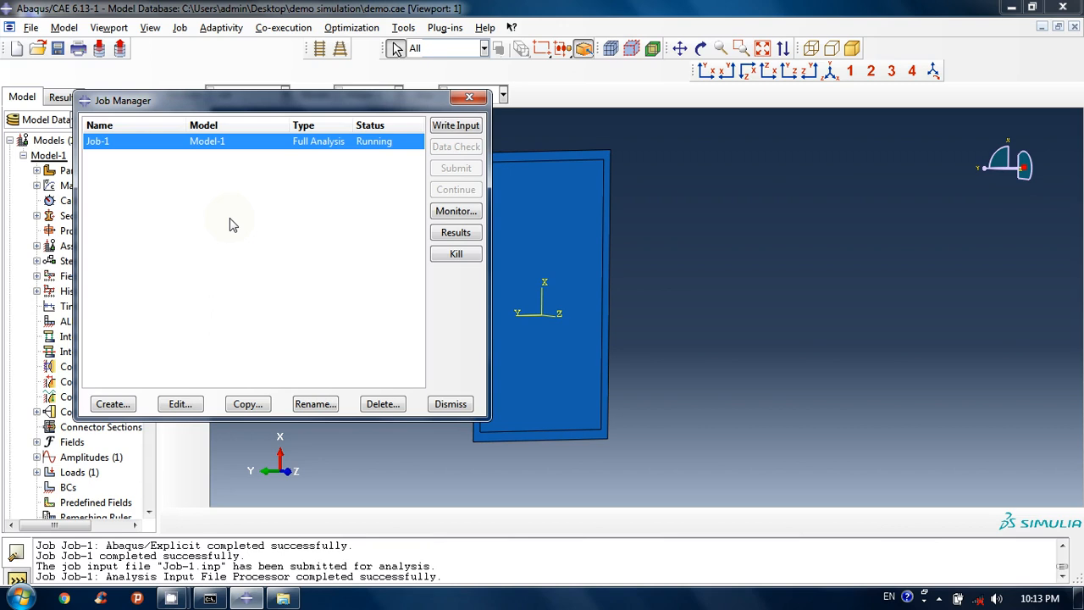
# - Monitor the progress of the Job-1 run until the analysis ends, moving the monitor window beside the job list
pyautogui.click(454, 216)
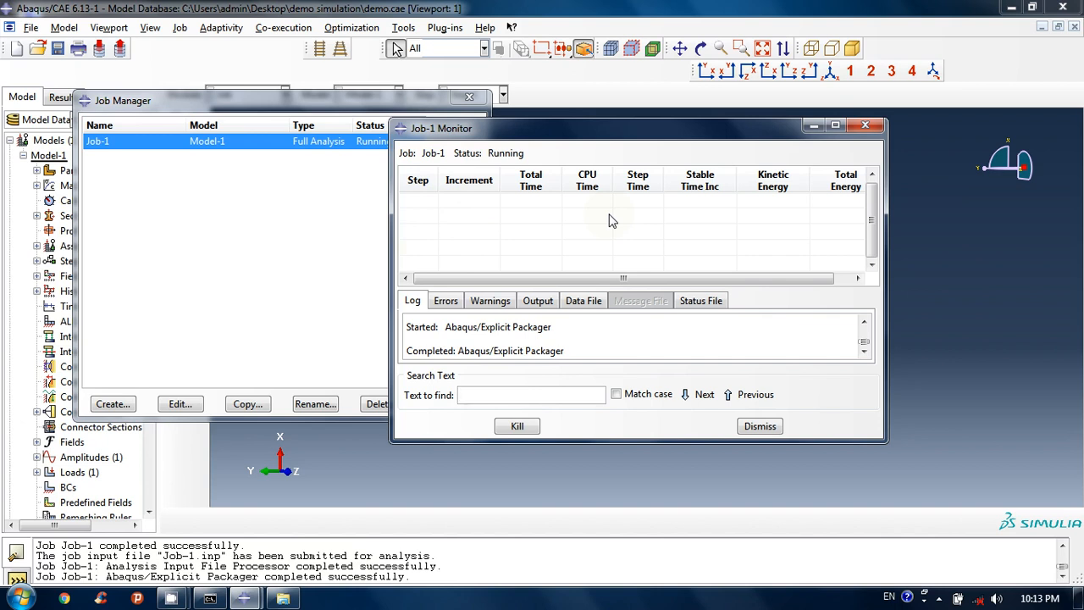
pyautogui.click(611, 217)
pyautogui.click(516, 218)
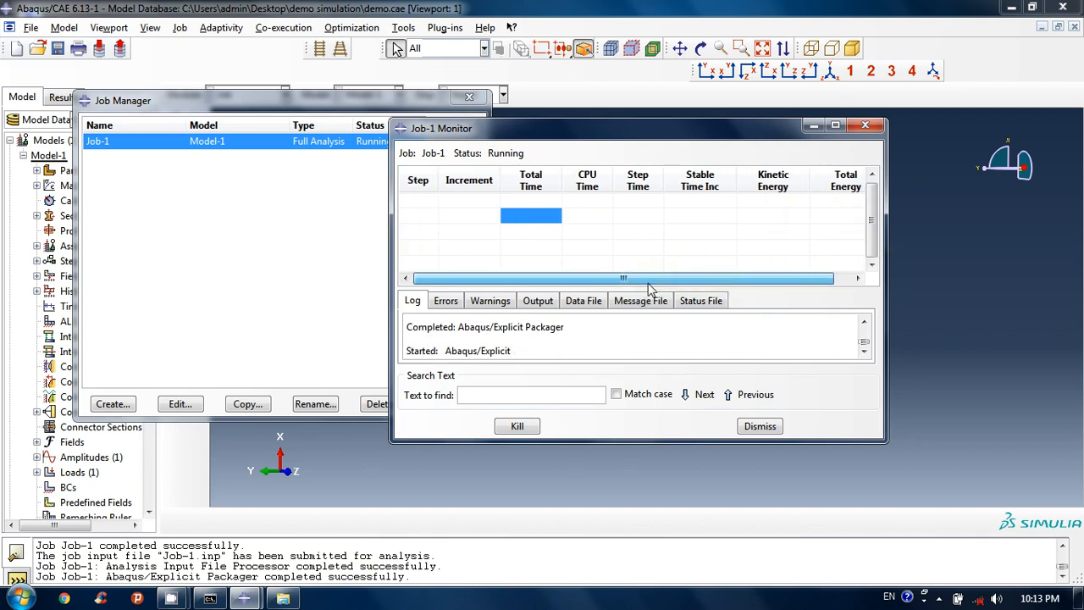
pyautogui.click(601, 232)
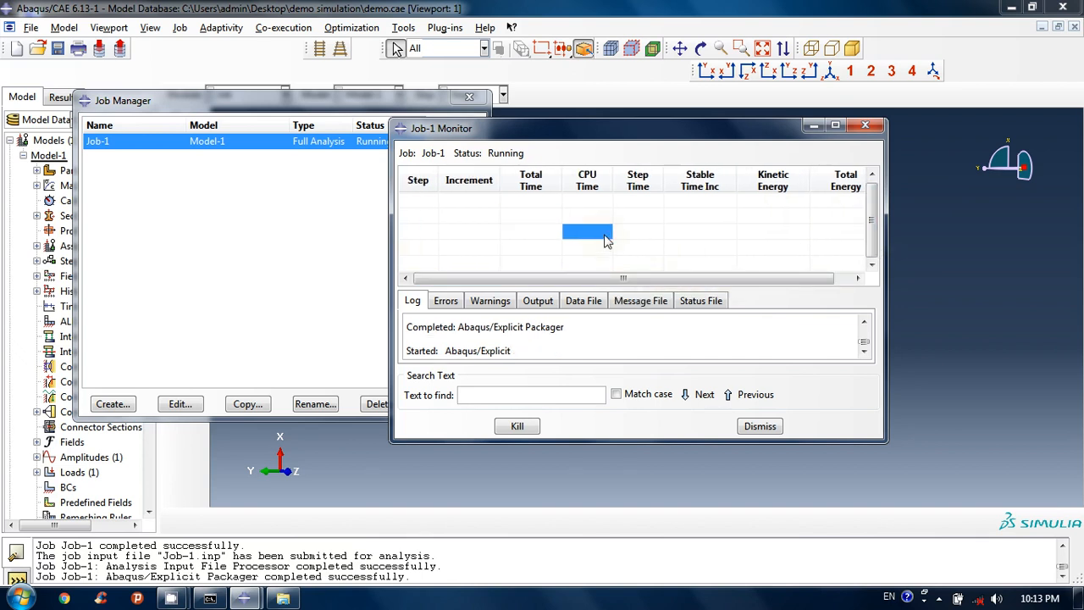
pyautogui.click(600, 247)
pyautogui.moveTo(568, 135); pyautogui.dragTo(672, 123)
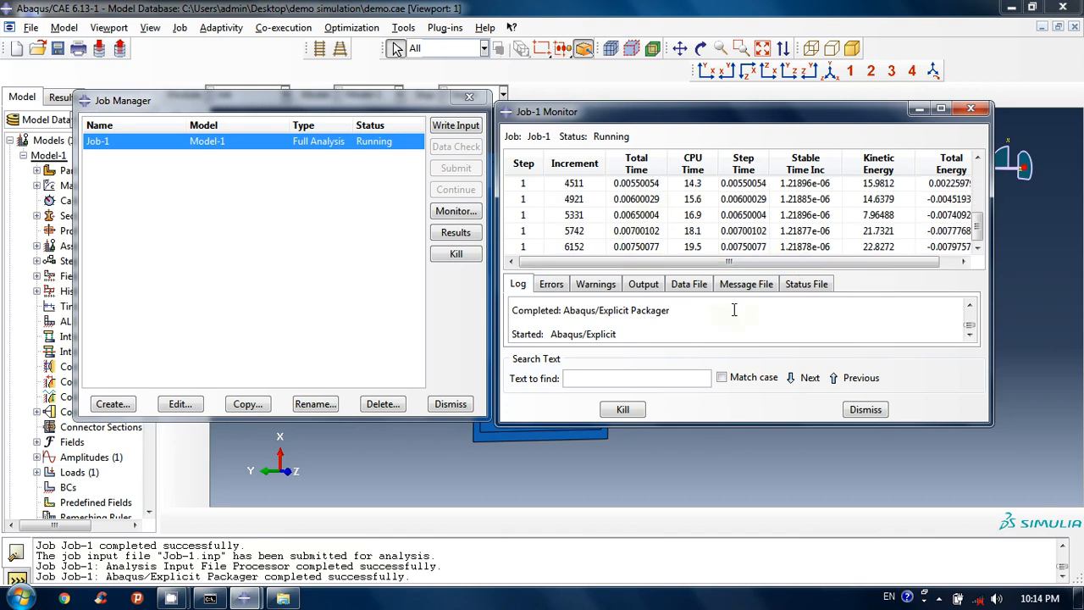
pyautogui.click(865, 410)
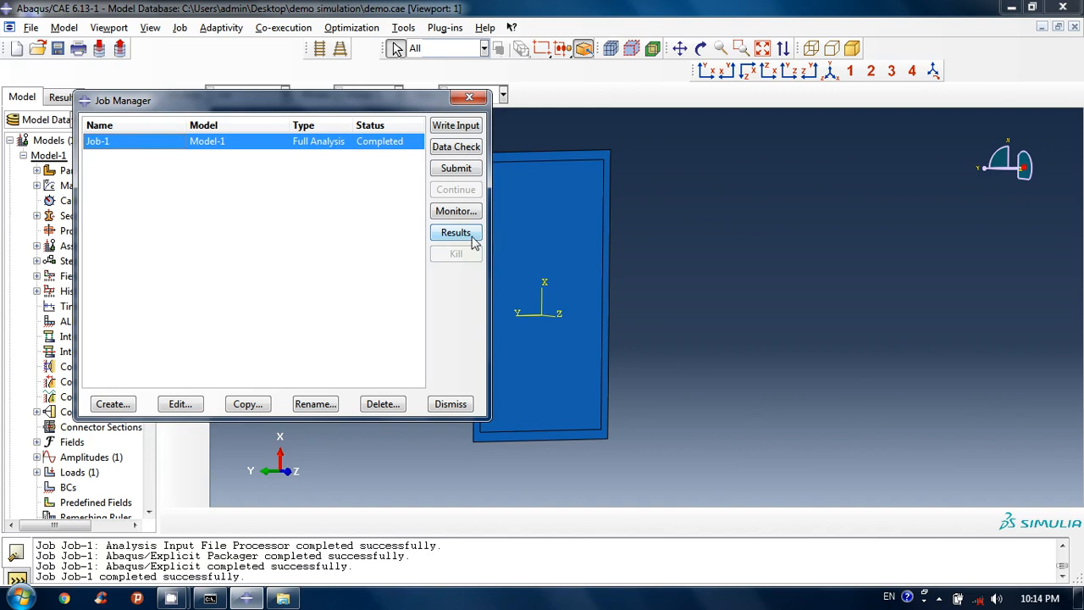
# - Open the Job-1 results, plot the Mises stress contours on the deformed shape and inspect the buckled plates from the side
pyautogui.click(458, 235)
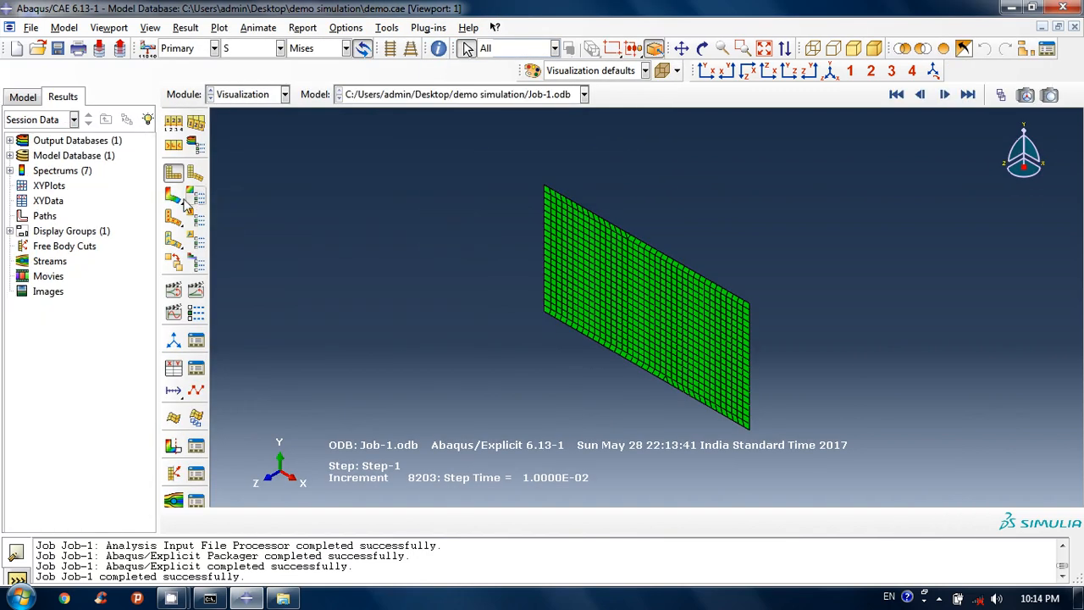
pyautogui.click(174, 196)
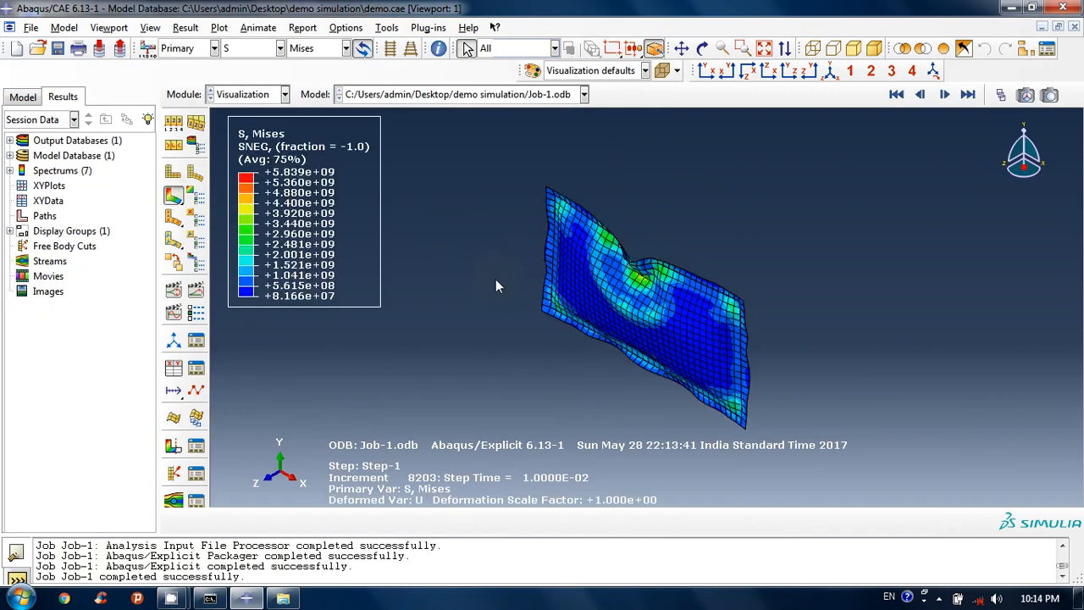
pyautogui.moveTo(659, 286)
pyautogui.mouseDown()
pyautogui.moveTo(669, 271)
pyautogui.moveTo(689, 339)
pyautogui.moveTo(668, 308)
pyautogui.moveTo(678, 352)
pyautogui.moveTo(634, 245)
pyautogui.moveTo(673, 361)
pyautogui.moveTo(650, 294)
pyautogui.moveTo(672, 286)
pyautogui.moveTo(695, 322)
pyautogui.moveTo(672, 310)
pyautogui.moveTo(668, 283)
pyautogui.moveTo(649, 291)
pyautogui.mouseUp()
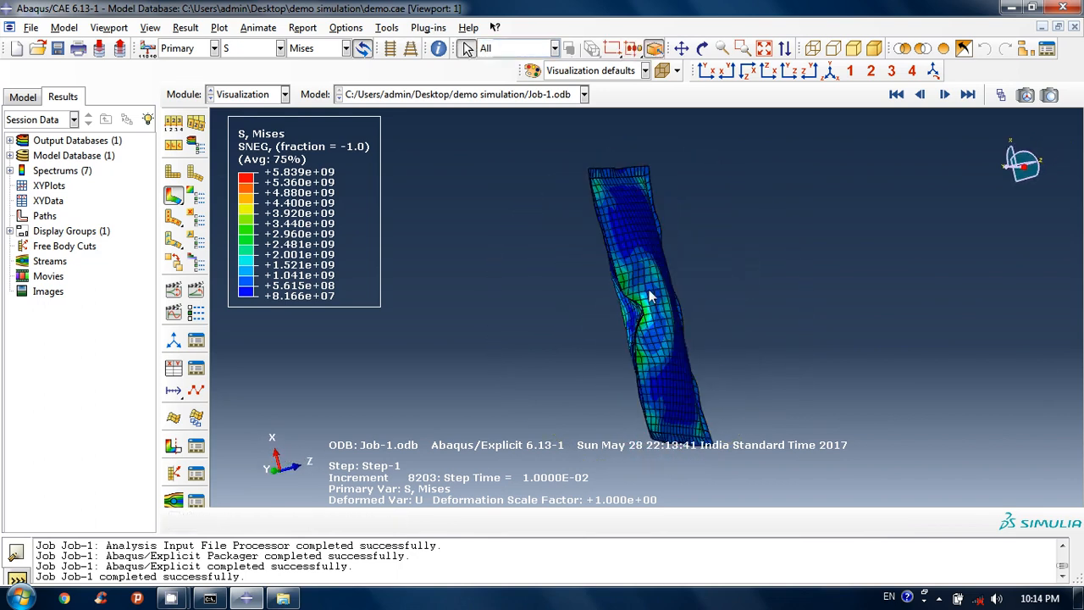
pyautogui.scroll(-3, 645, 317)
pyautogui.moveTo(696, 394)
pyautogui.keyDown('ctrl'); pyautogui.keyDown('alt'); pyautogui.mouseDown()
pyautogui.moveTo(753, 329)
pyautogui.moveTo(648, 298)
pyautogui.moveTo(629, 325)
pyautogui.mouseUp(); pyautogui.keyUp('alt'); pyautogui.keyUp('ctrl')
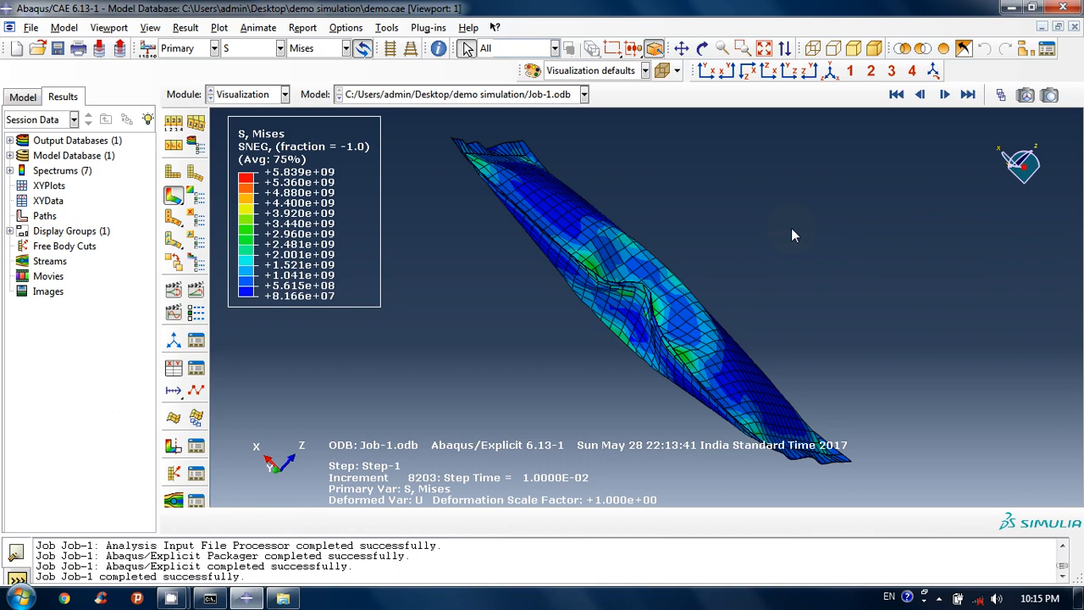
# - Change the pressure magnitude of Load-1 by replacing one of its digits with 5
pyautogui.click(260, 96)
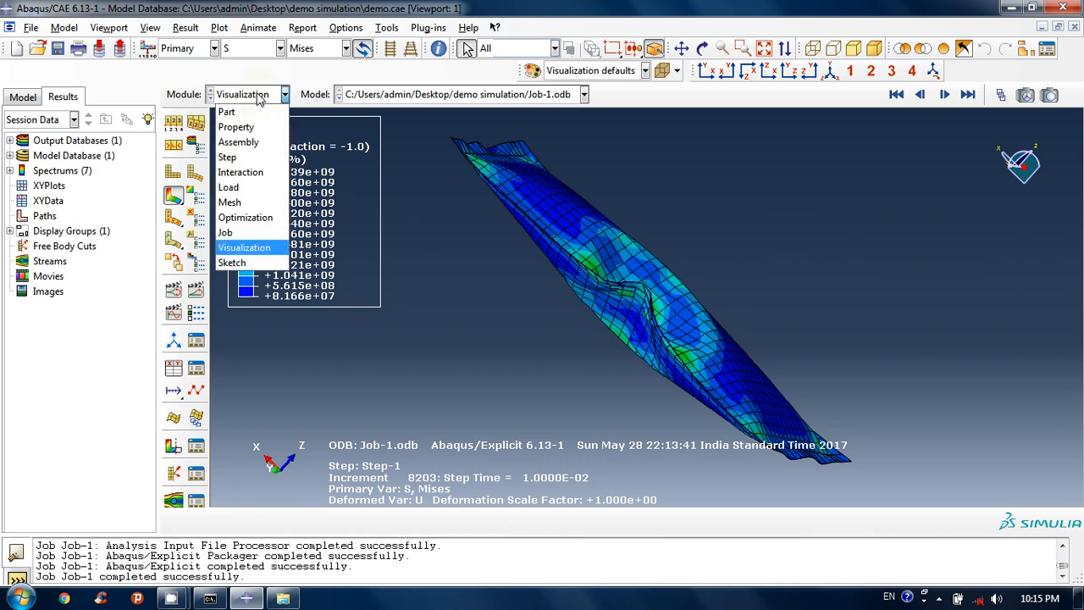
pyautogui.click(260, 188)
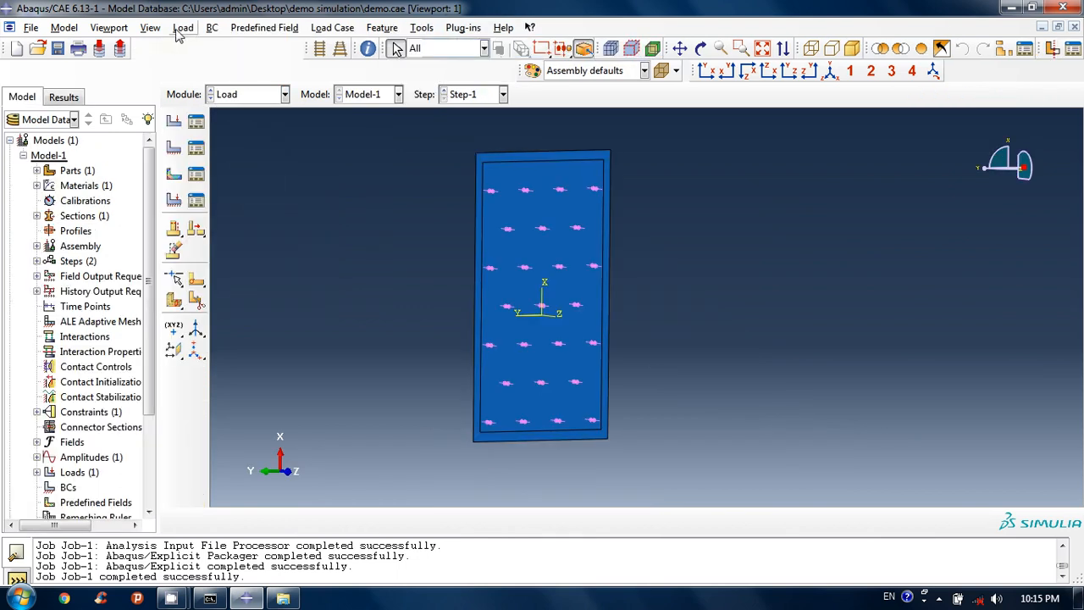
pyautogui.click(184, 30)
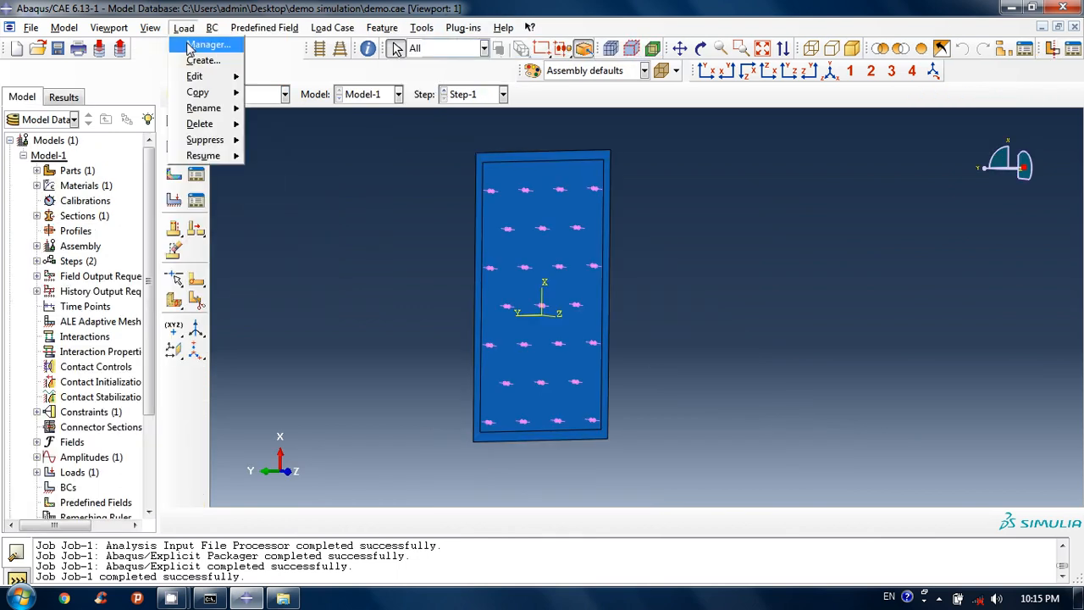
pyautogui.click(191, 46)
pyautogui.click(406, 215)
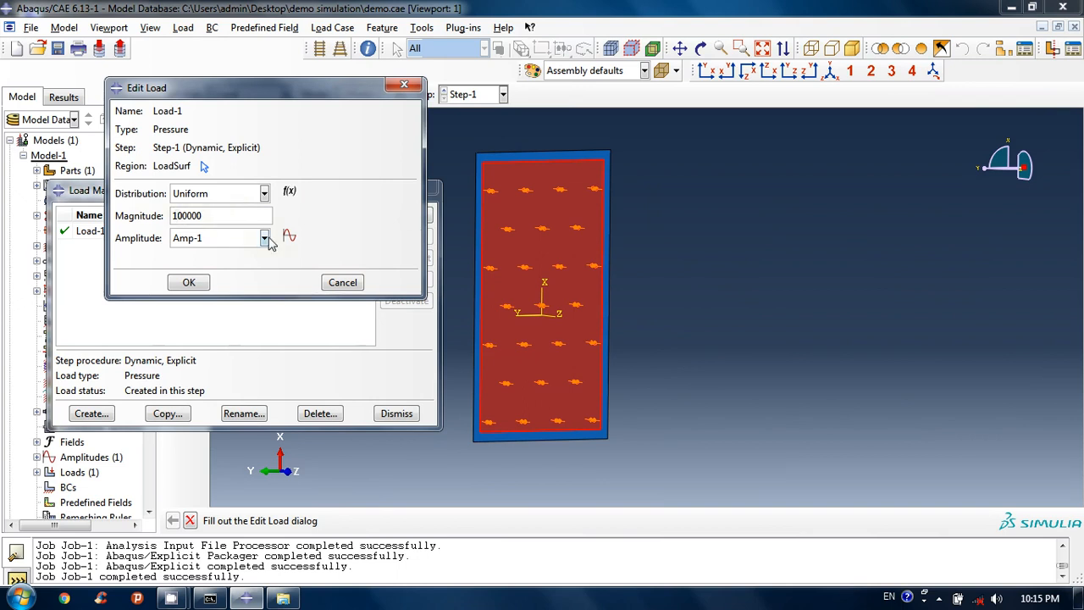
pyautogui.press('BackSpace')
pyautogui.write('5')
pyautogui.click(192, 282)
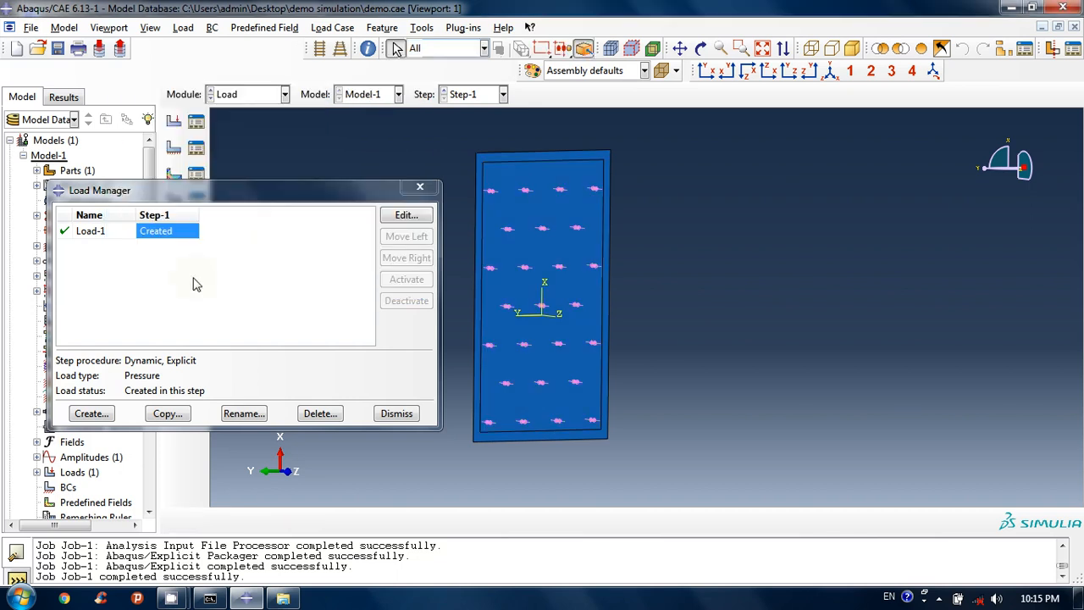
pyautogui.click(420, 188)
# - Resubmit Job-1 with the new pressure, overwriting the existing job files, and monitor the run
pyautogui.click(284, 94)
pyautogui.click(263, 230)
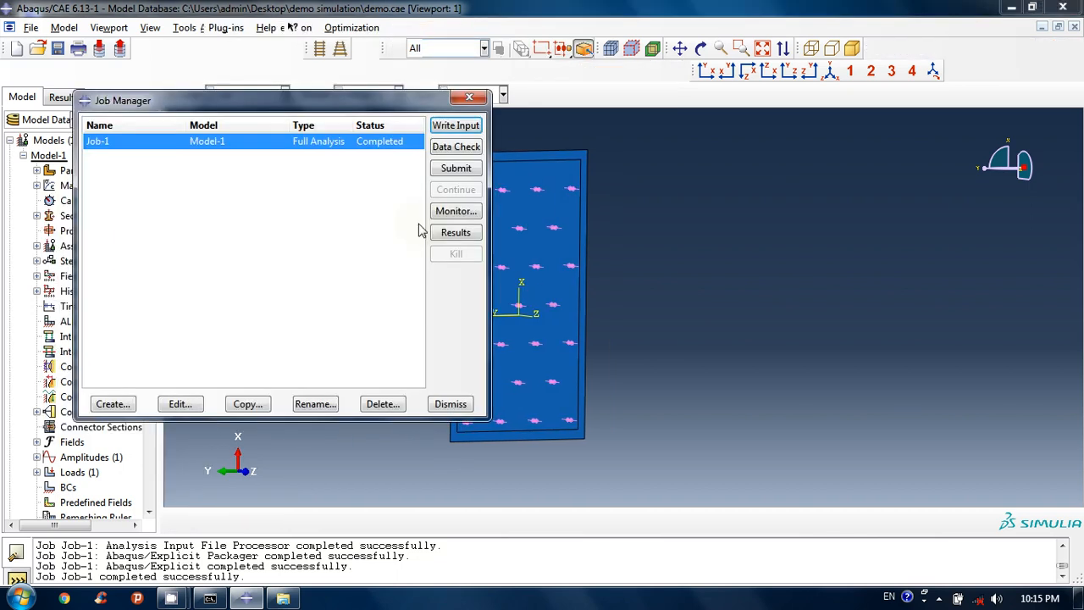
pyautogui.click(455, 167)
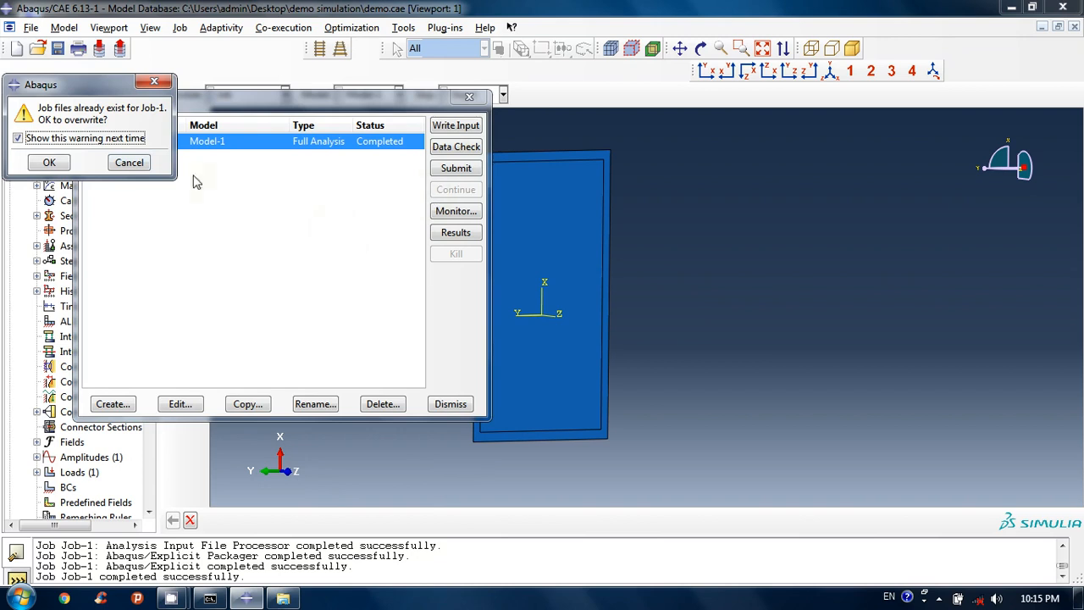
pyautogui.click(49, 162)
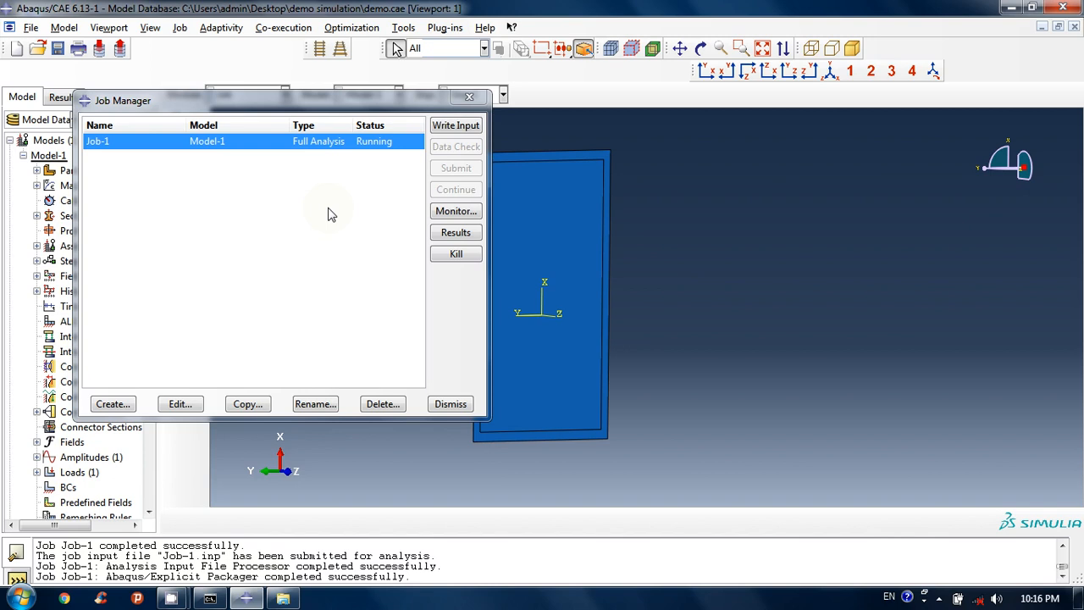
pyautogui.click(450, 214)
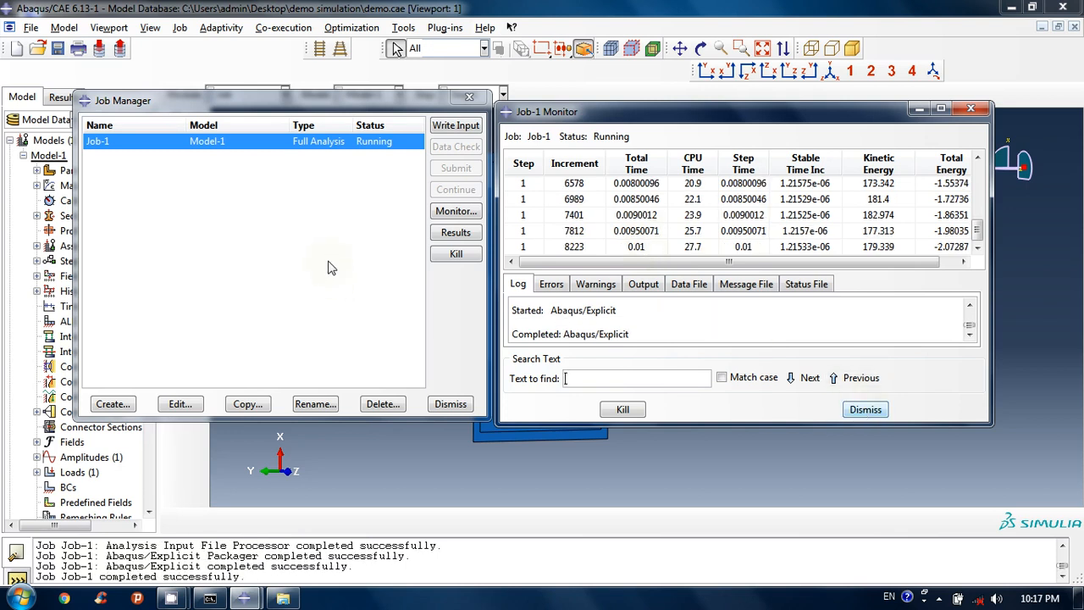
# - Open the rerun Job-1 results and plot the Mises stress contours on the deformed plates
pyautogui.click(455, 234)
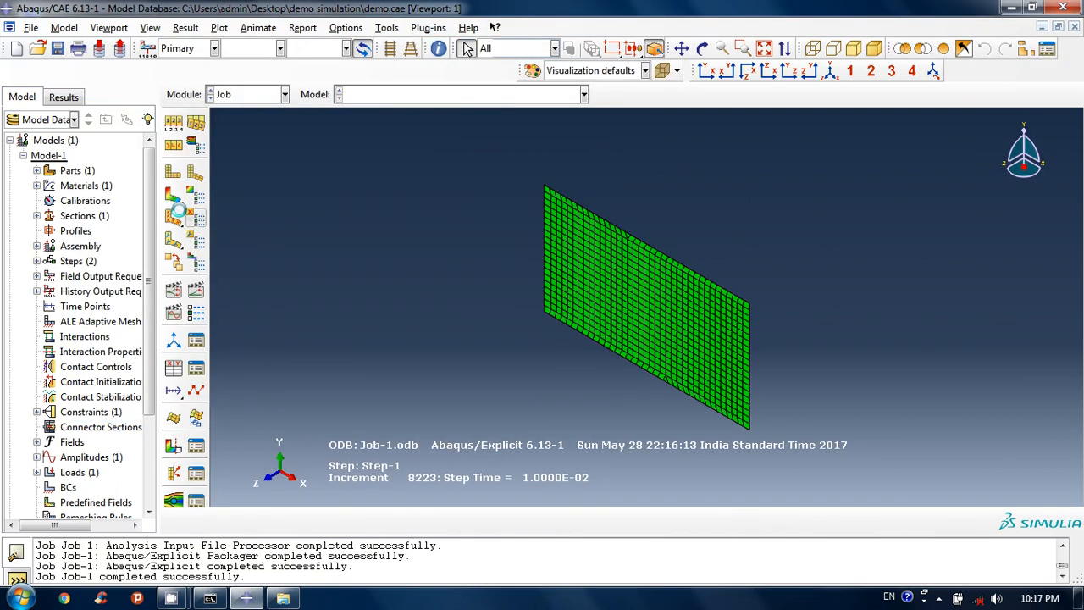
pyautogui.click(176, 200)
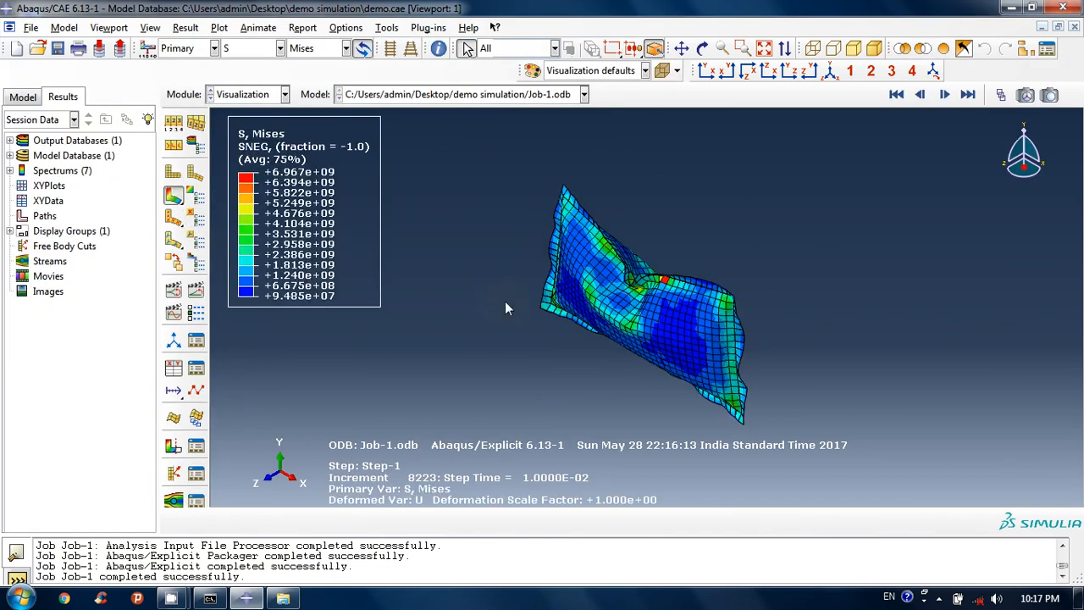
pyautogui.scroll(-2, 692, 303)
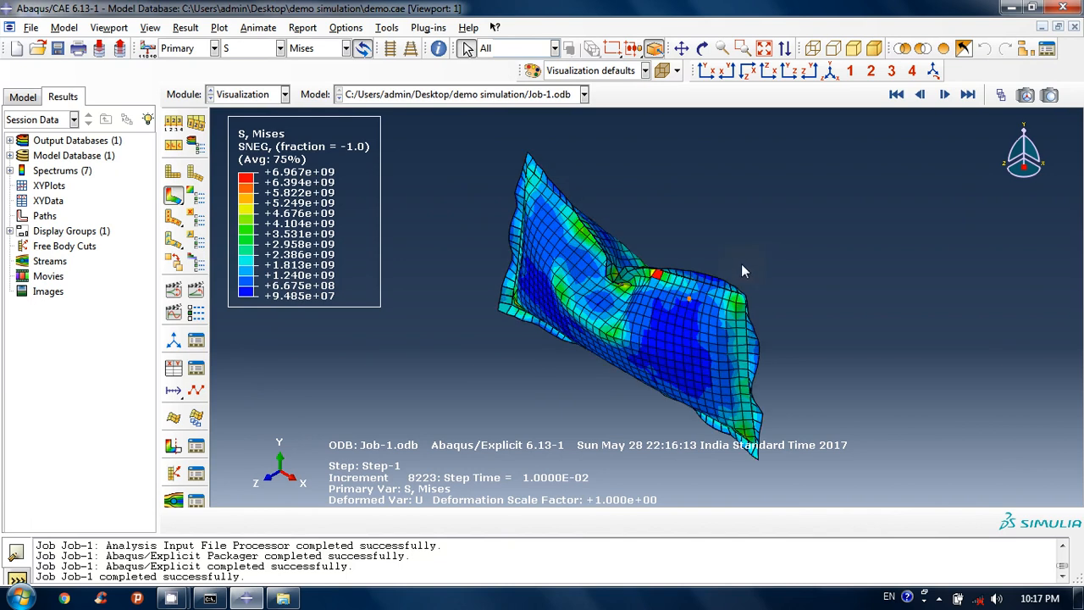
# - Examine the deformed plates and their Mises stress distribution from all sides, including the fold at the long edge
pyautogui.press('F3')
pyautogui.moveTo(665, 270); pyautogui.dragTo(542, 316)
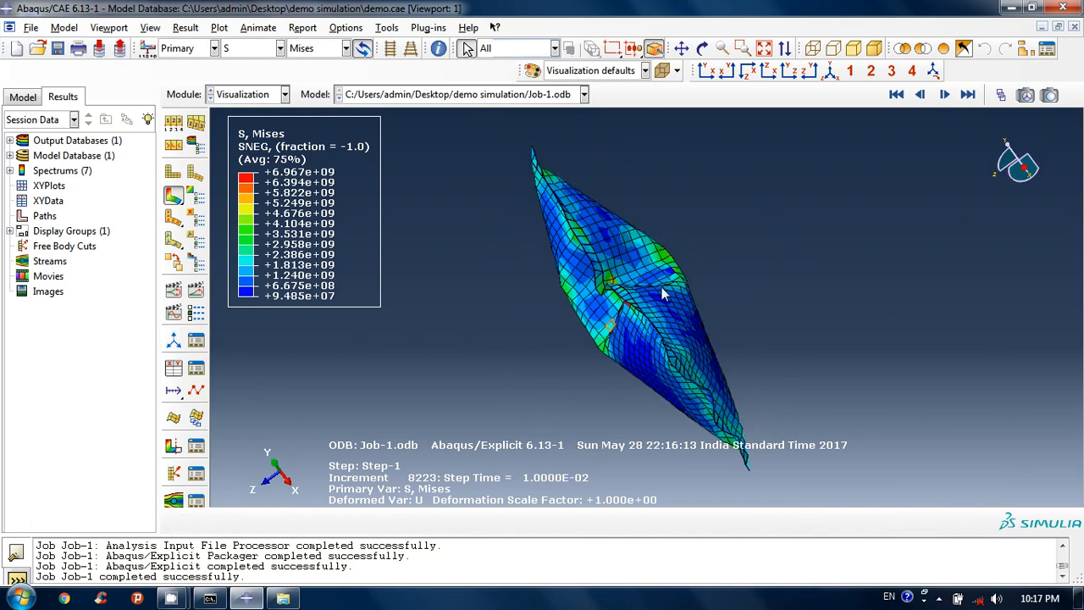
pyautogui.moveTo(658, 293); pyautogui.dragTo(555, 292)
pyautogui.keyDown('ctrl'); pyautogui.keyDown('alt'); pyautogui.moveTo(671, 259); pyautogui.dragTo(603, 320); pyautogui.keyUp('alt'); pyautogui.keyUp('ctrl')
pyautogui.keyDown('ctrl'); pyautogui.keyDown('alt'); pyautogui.moveTo(677, 323); pyautogui.dragTo(618, 337); pyautogui.keyUp('alt'); pyautogui.keyUp('ctrl')
pyautogui.keyDown('ctrl'); pyautogui.keyDown('alt'); pyautogui.moveTo(700, 330); pyautogui.dragTo(637, 343); pyautogui.keyUp('alt'); pyautogui.keyUp('ctrl')
pyautogui.keyDown('ctrl'); pyautogui.keyDown('alt'); pyautogui.moveTo(721, 352); pyautogui.dragTo(656, 349); pyautogui.keyUp('alt'); pyautogui.keyUp('ctrl')
pyautogui.keyDown('ctrl'); pyautogui.keyDown('alt'); pyautogui.moveTo(665, 283); pyautogui.dragTo(629, 330); pyautogui.keyUp('alt'); pyautogui.keyUp('ctrl')
pyautogui.keyDown('ctrl'); pyautogui.keyDown('alt'); pyautogui.moveTo(631, 253); pyautogui.dragTo(580, 287); pyautogui.keyUp('alt'); pyautogui.keyUp('ctrl')
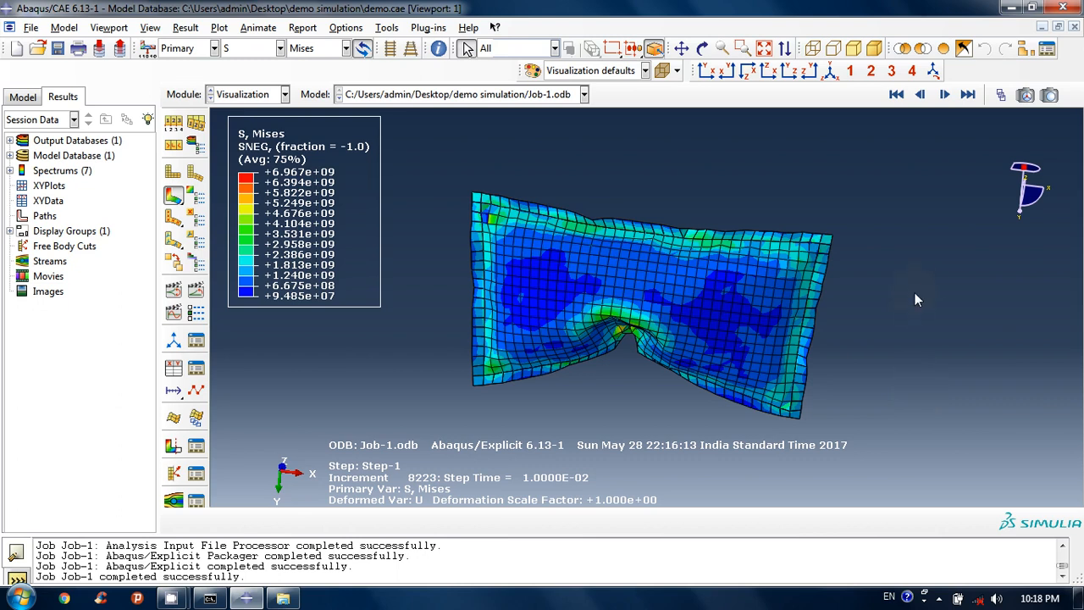
pyautogui.click(938, 598)
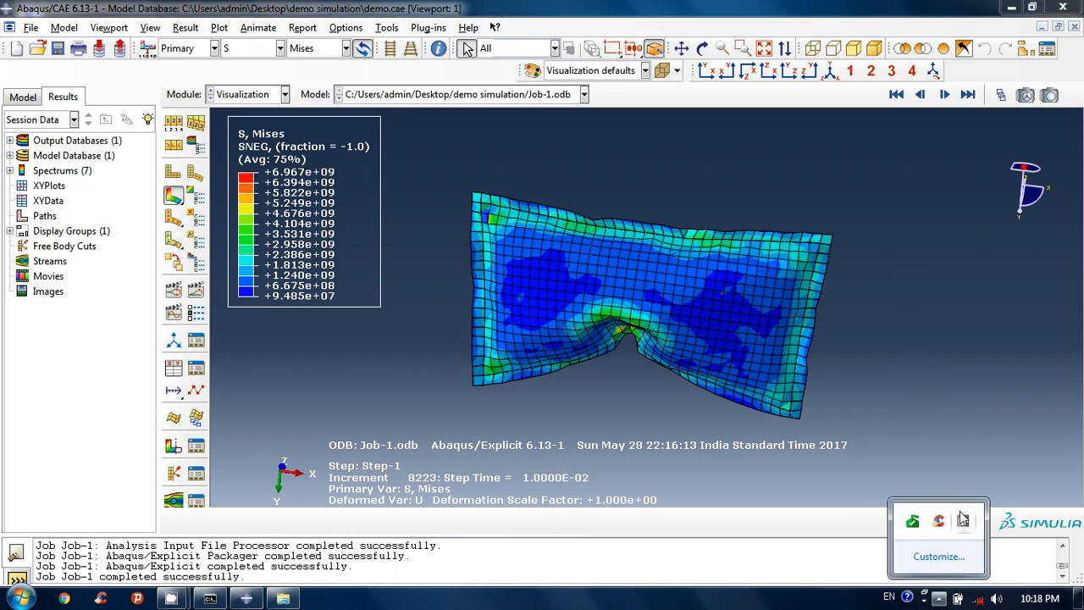
pyautogui.rightClick(962, 519)
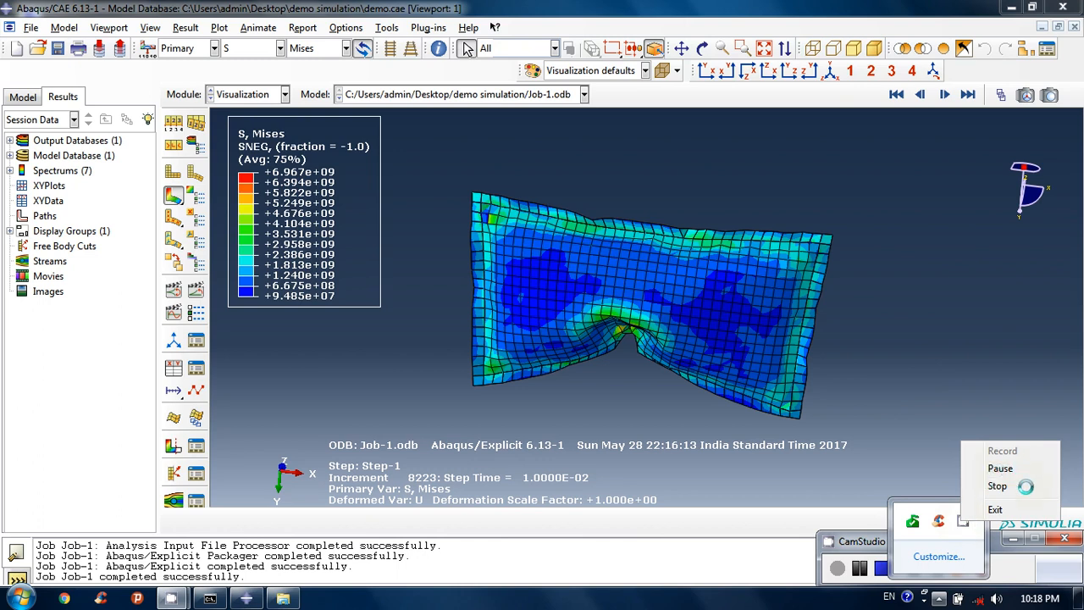
pyautogui.click(995, 486)
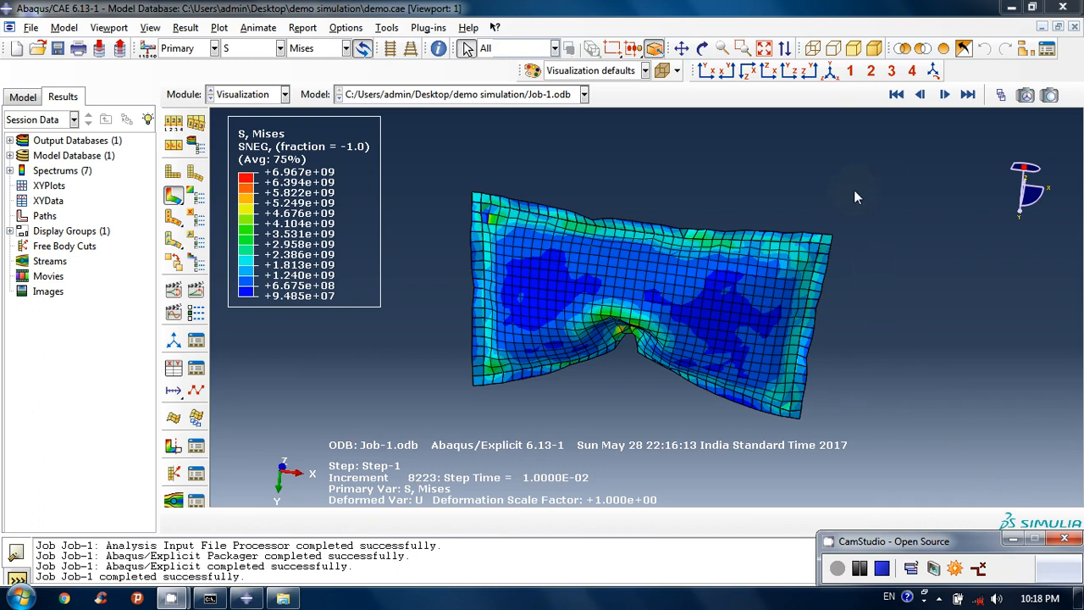
pyautogui.click(1010, 10)
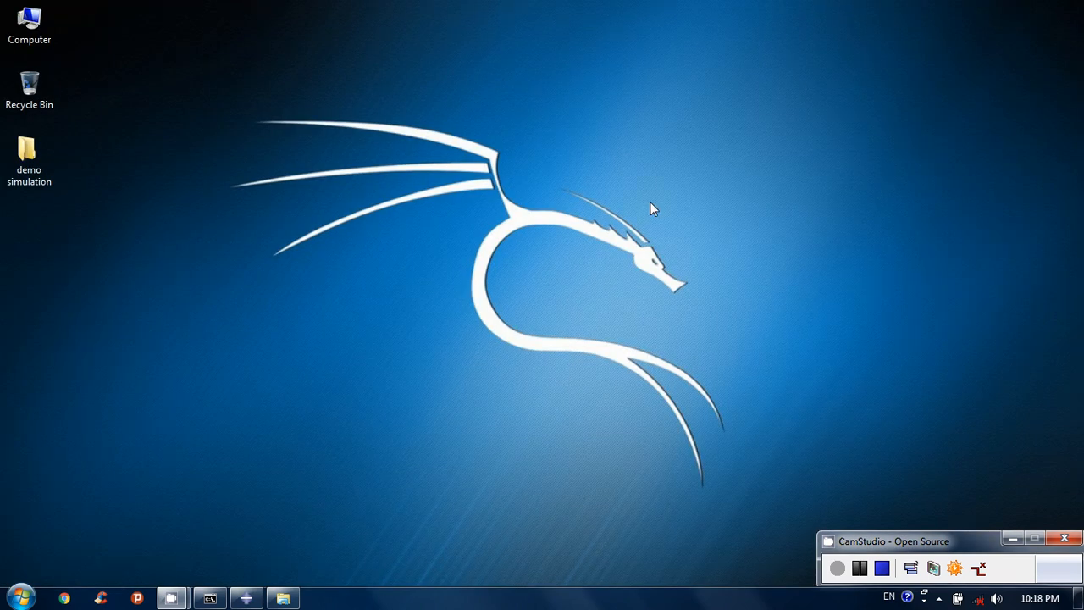